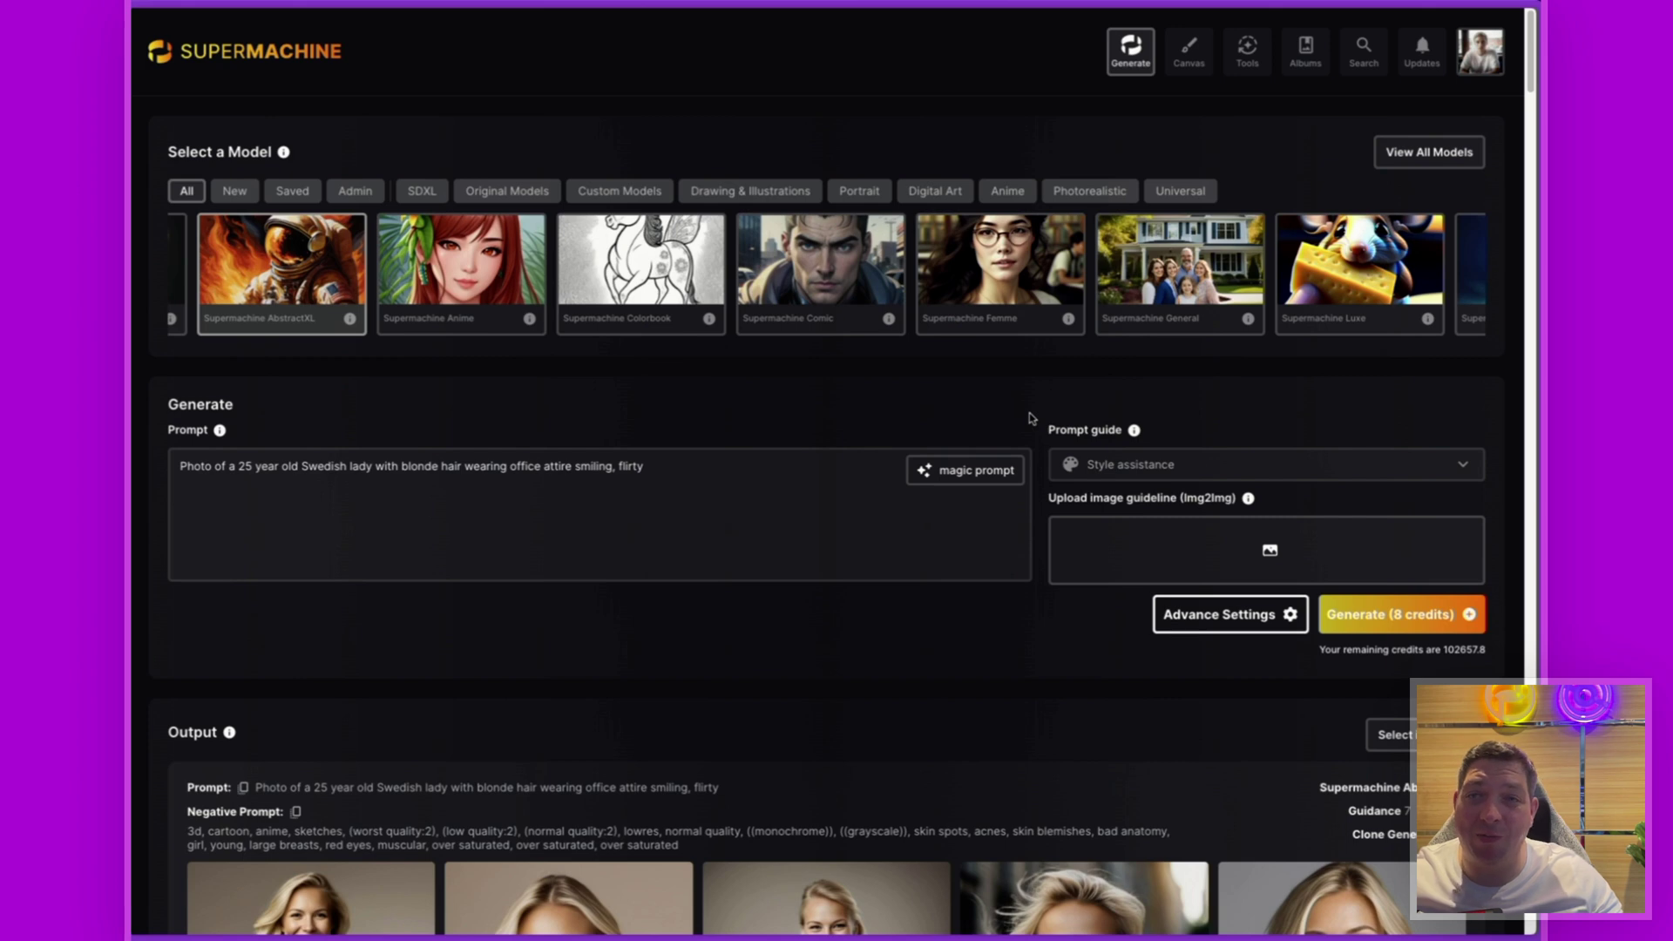
# - Scroll through the page and open the Tools page with background removal
pyautogui.scroll(-2, 962, 403)
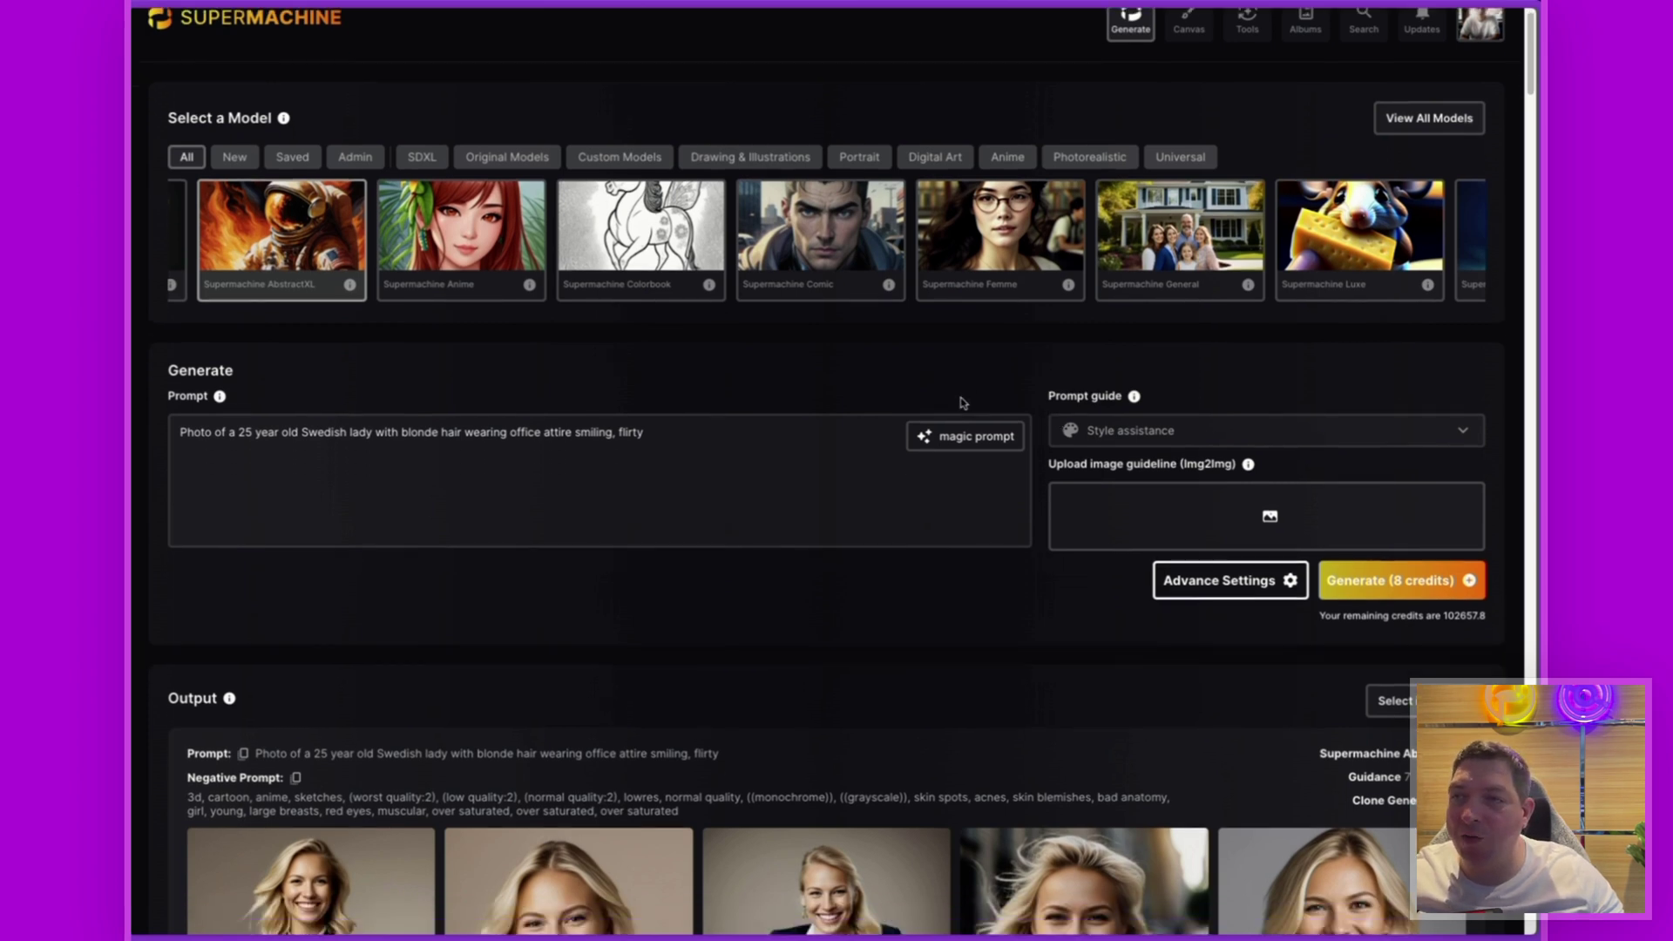
pyautogui.scroll(-1, 1033, 386)
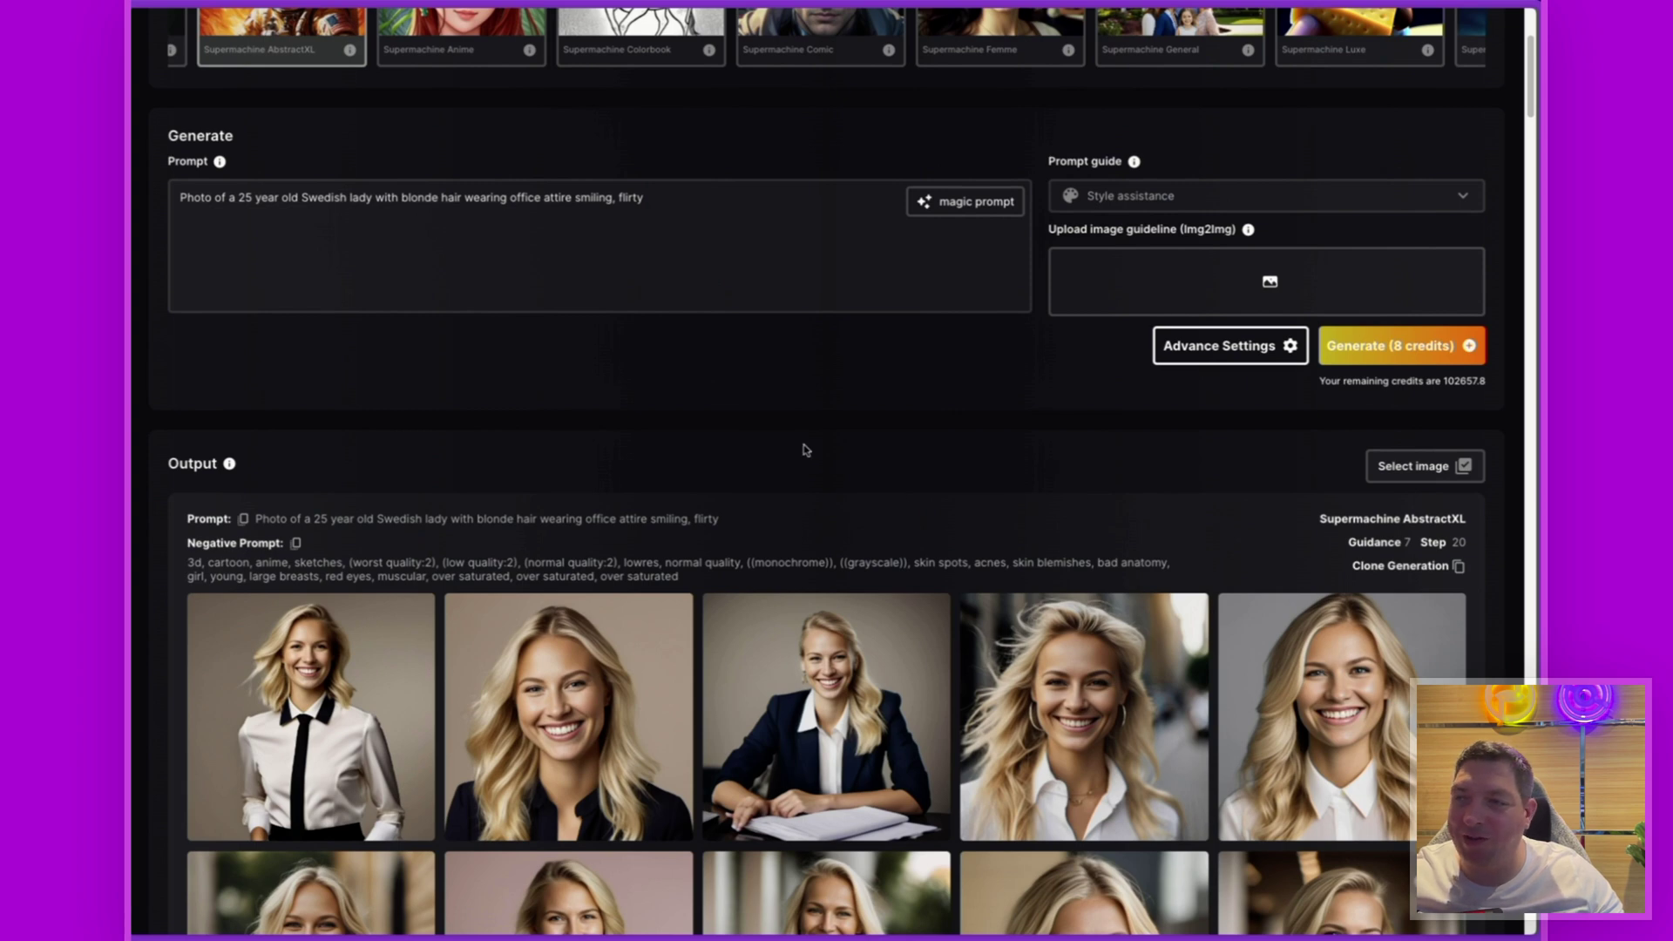
pyautogui.scroll(-1, 804, 449)
pyautogui.scroll(-1, 1129, 428)
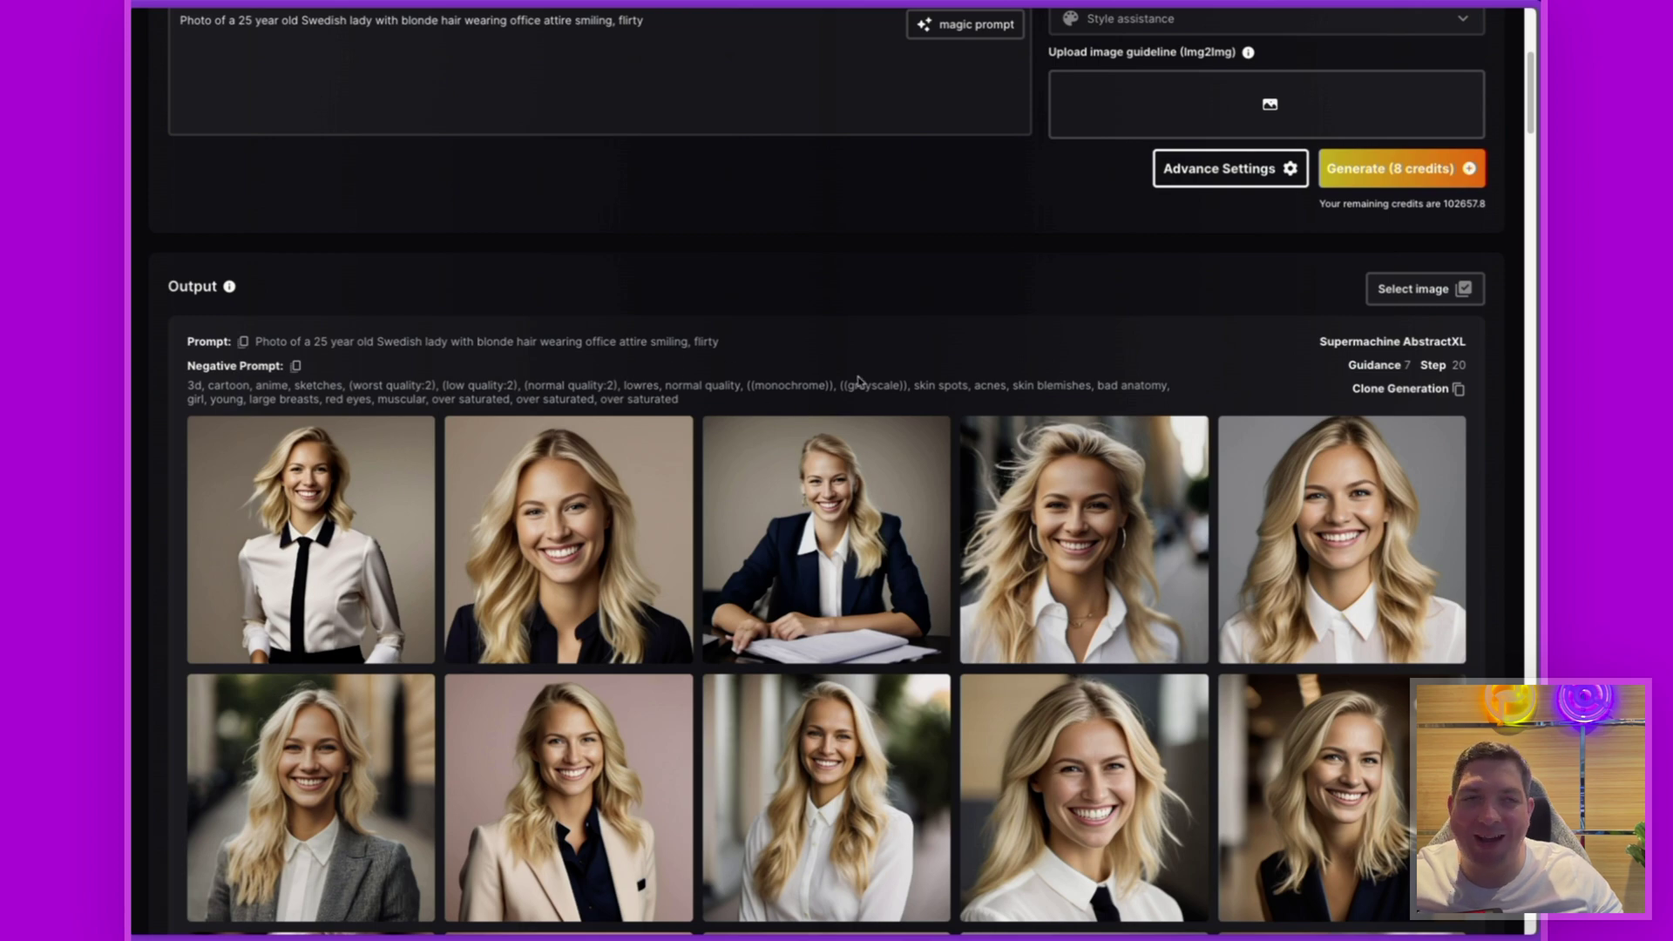
pyautogui.scroll(-10, 1050, 244)
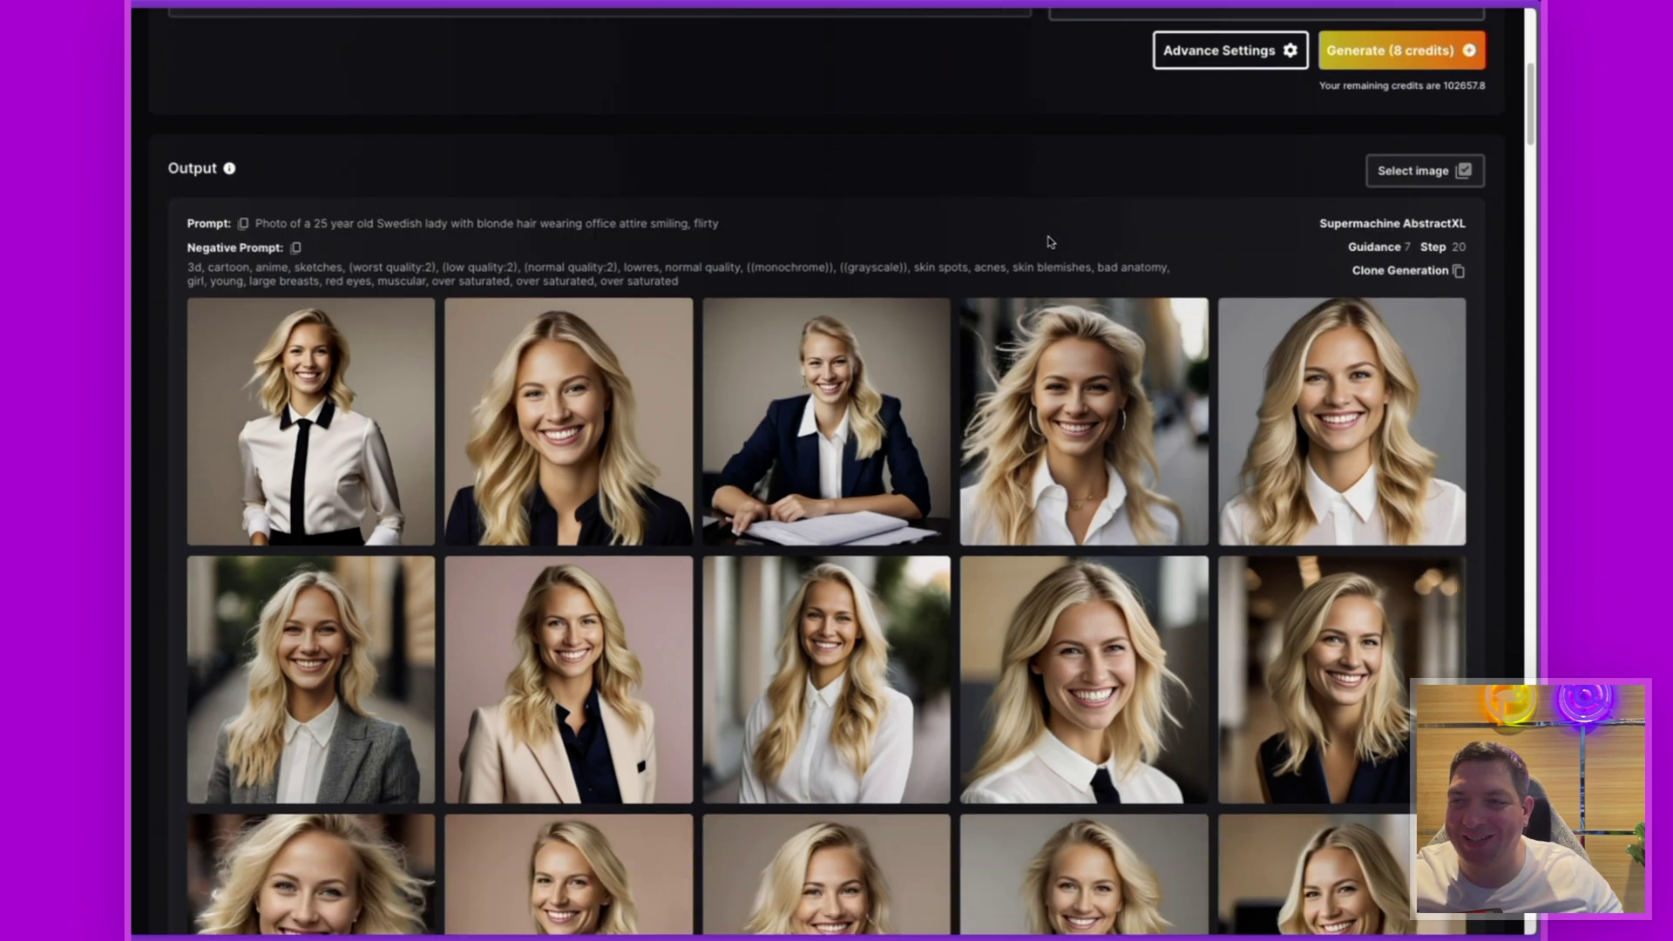
pyautogui.scroll(-3, 1051, 327)
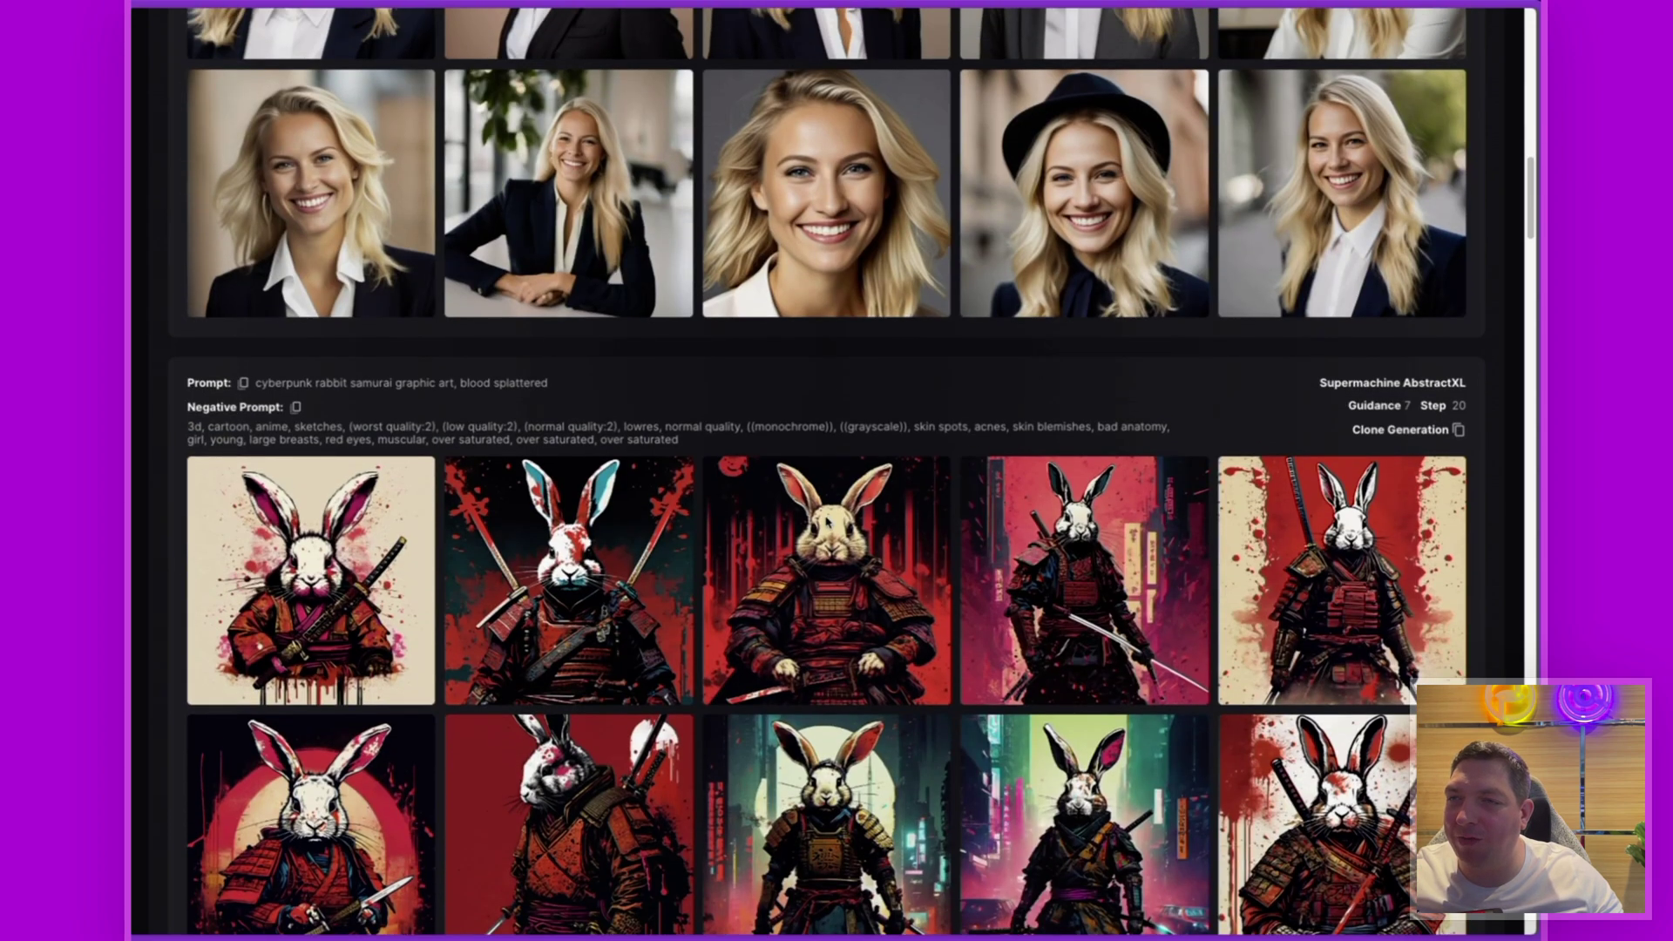
pyautogui.scroll(-2, 828, 521)
pyautogui.scroll(-1, 828, 521)
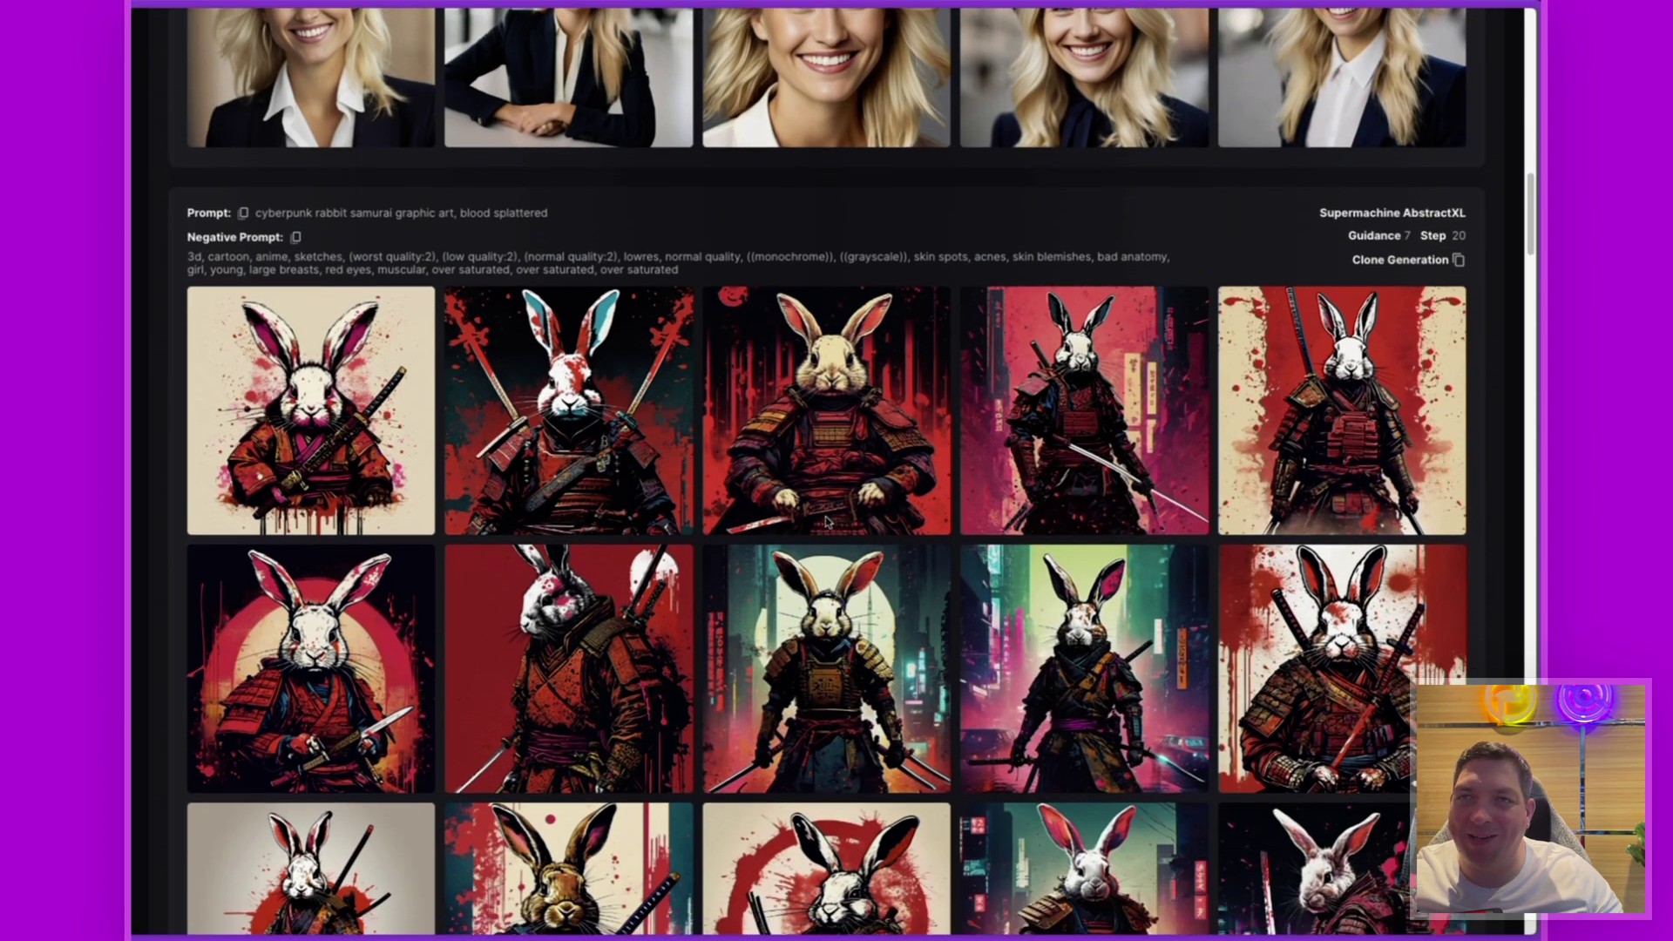
pyautogui.scroll(-1, 828, 521)
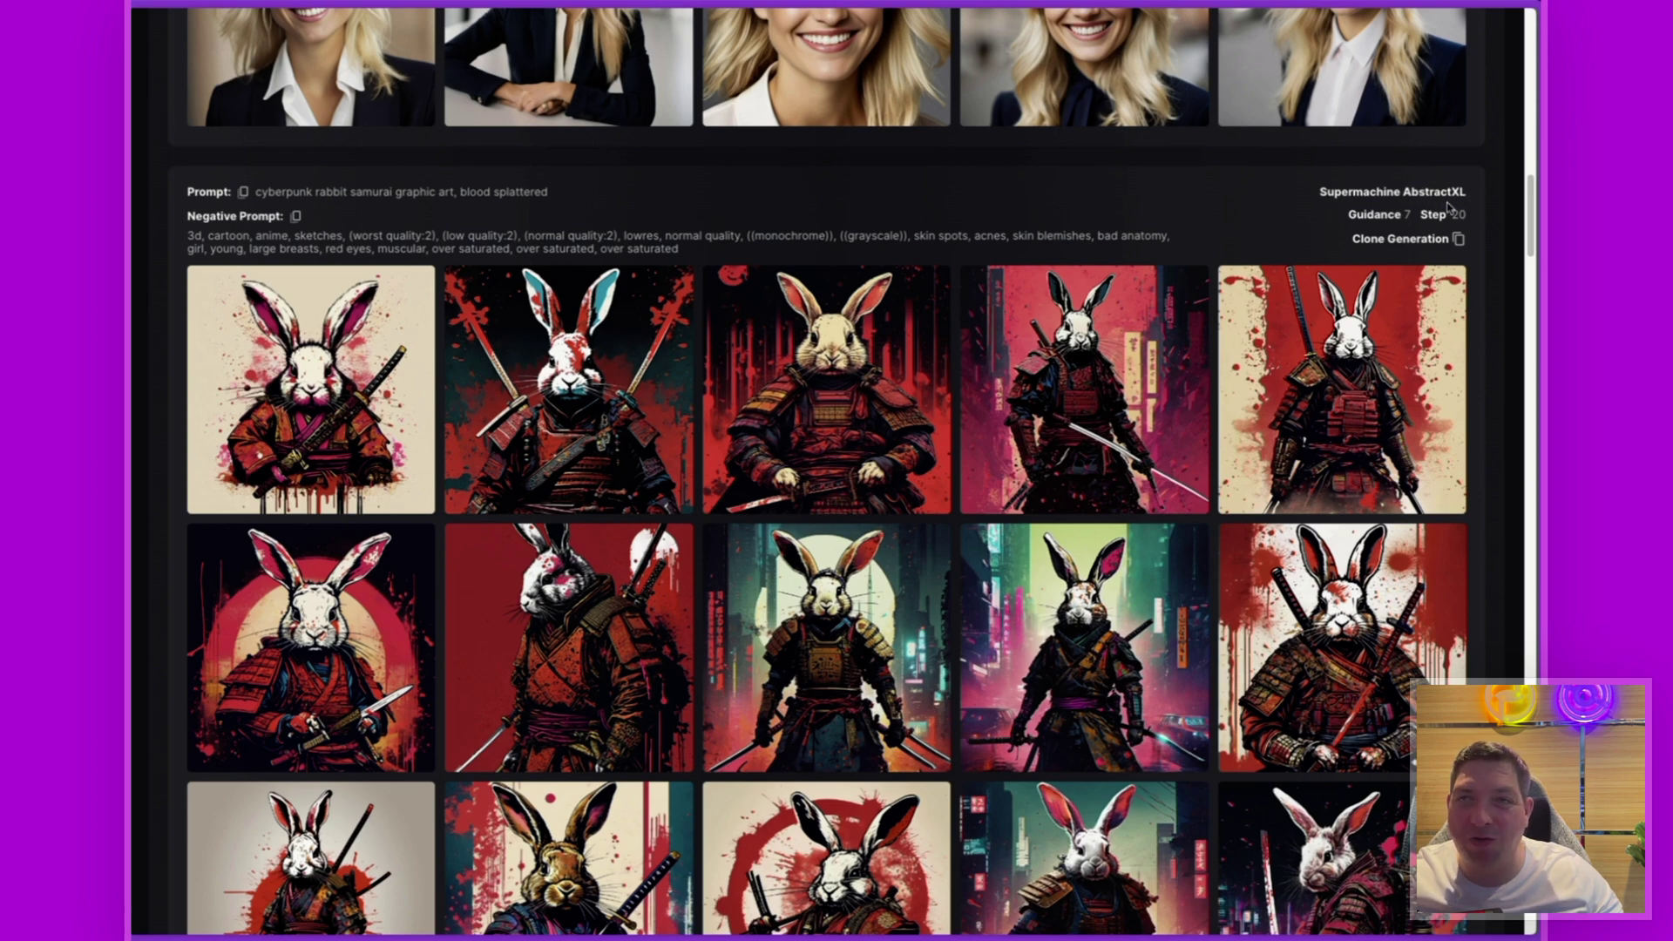
pyautogui.scroll(-4, 1133, 662)
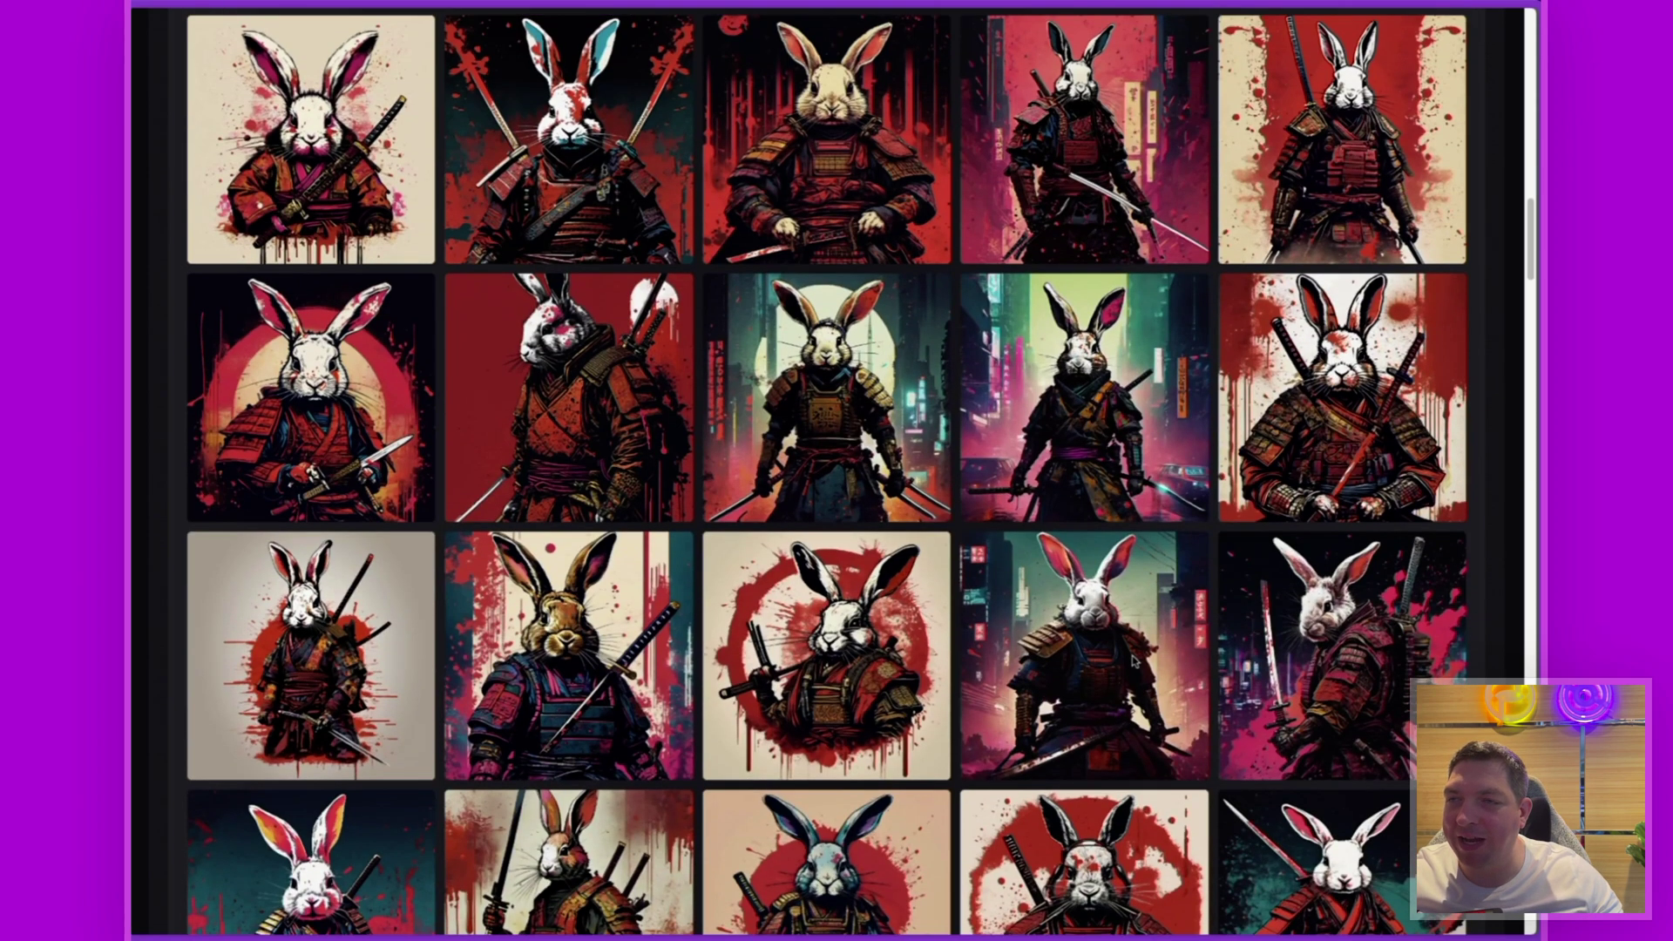
pyautogui.scroll(20, 1133, 660)
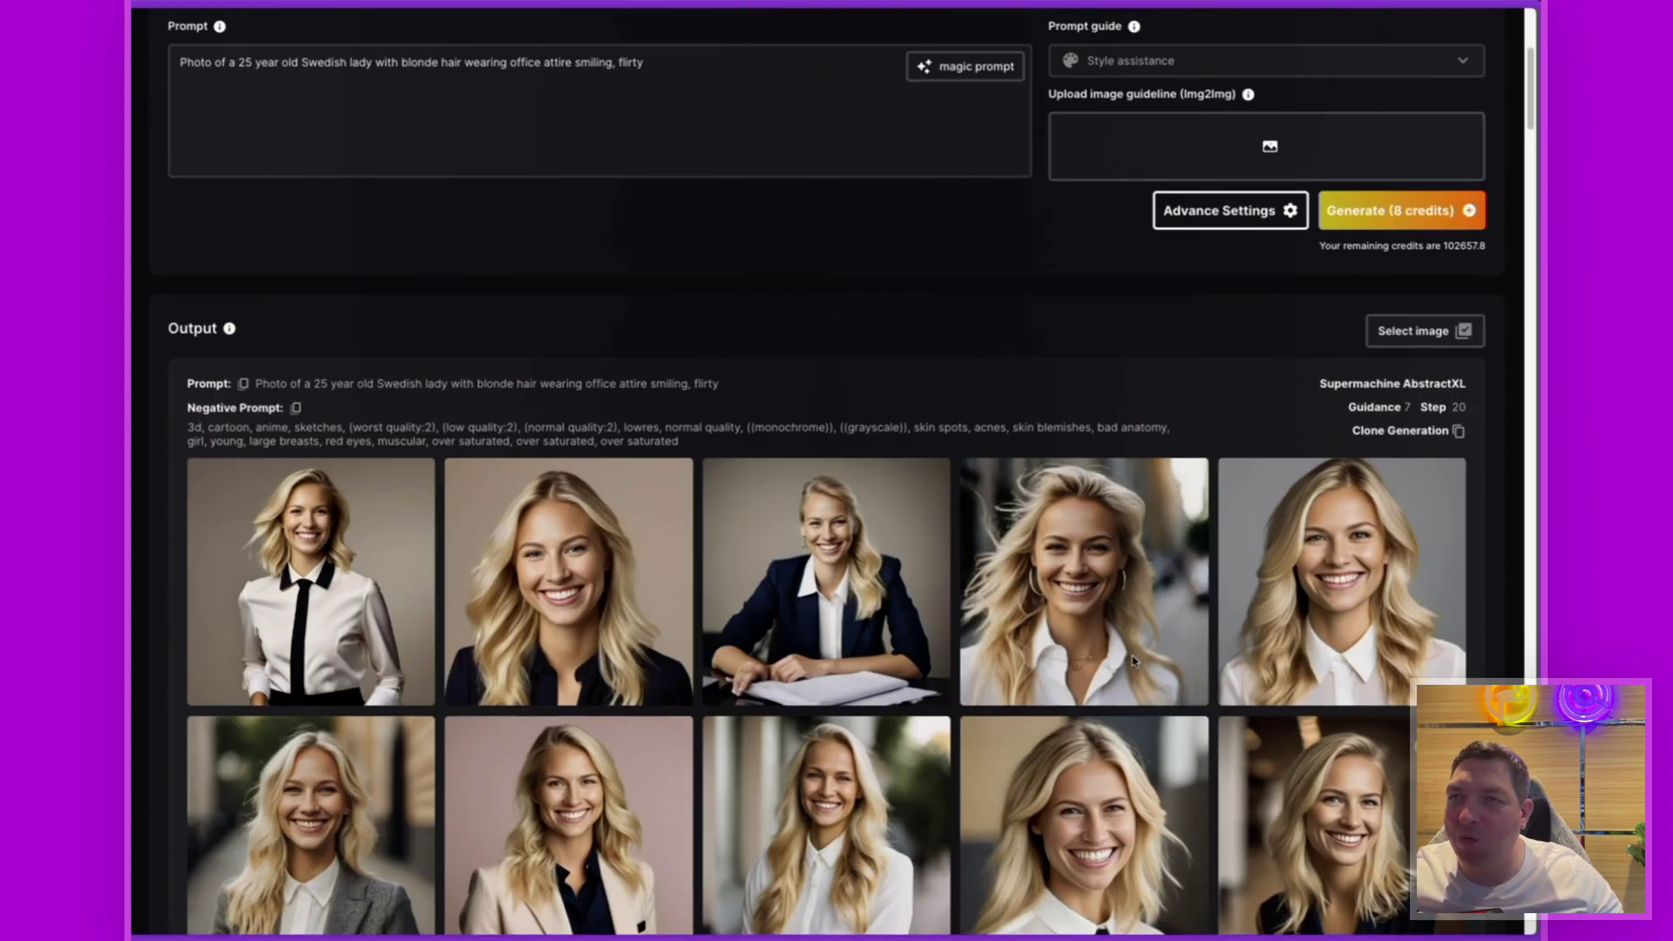
pyautogui.scroll(2, 1134, 660)
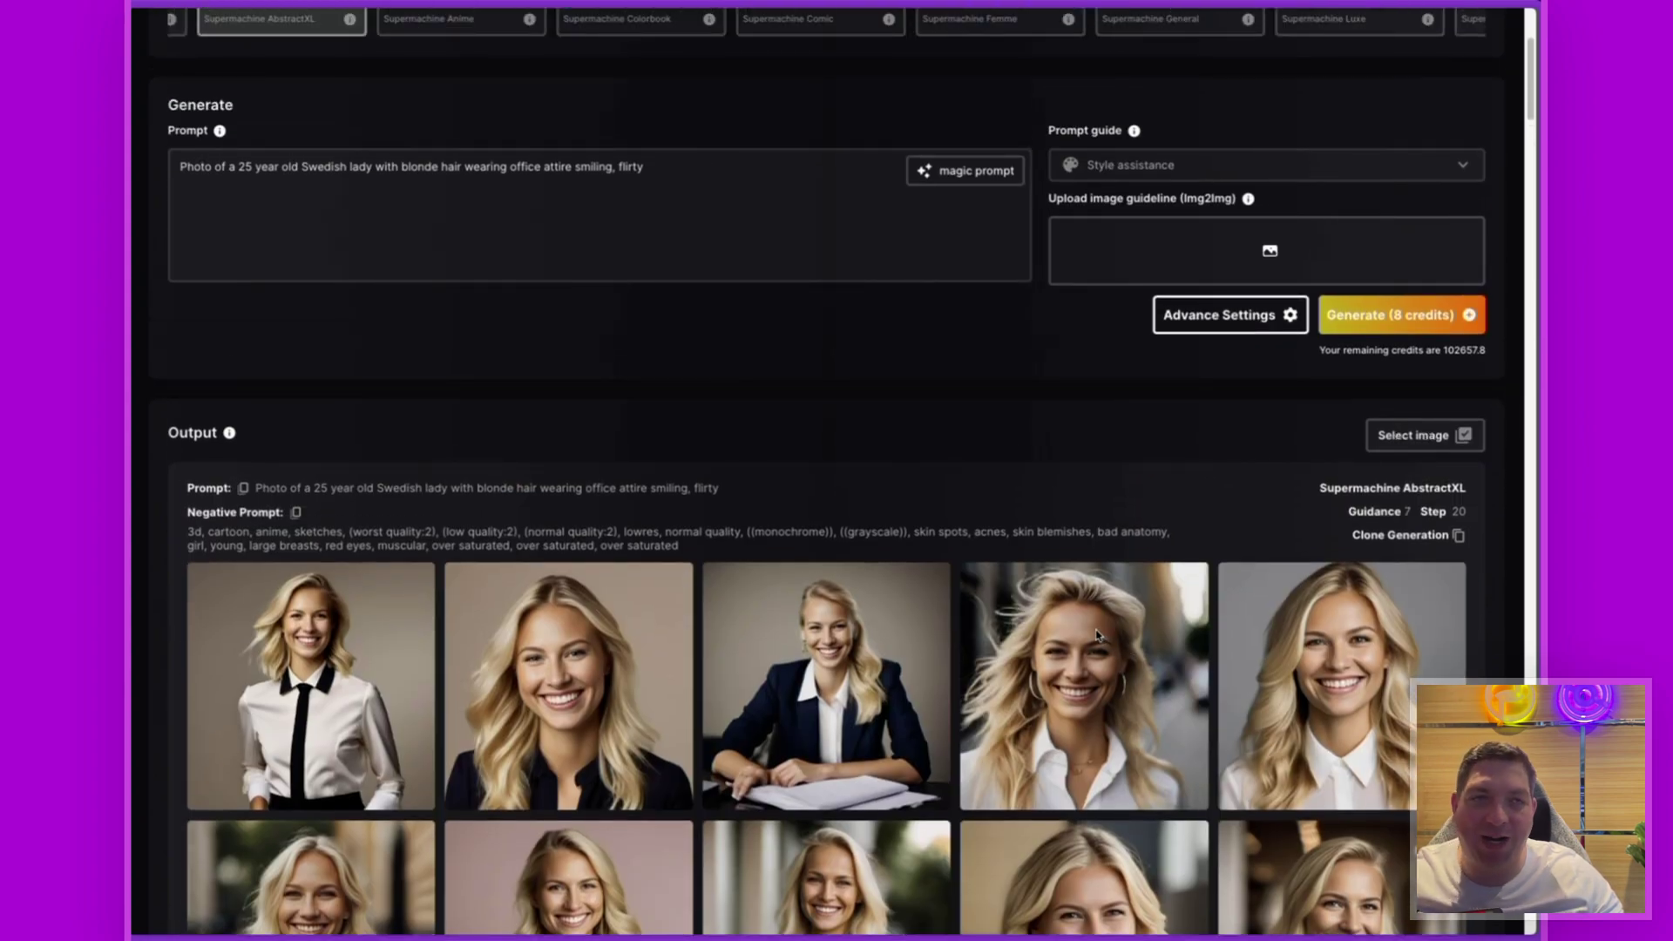
pyautogui.scroll(5, 1043, 615)
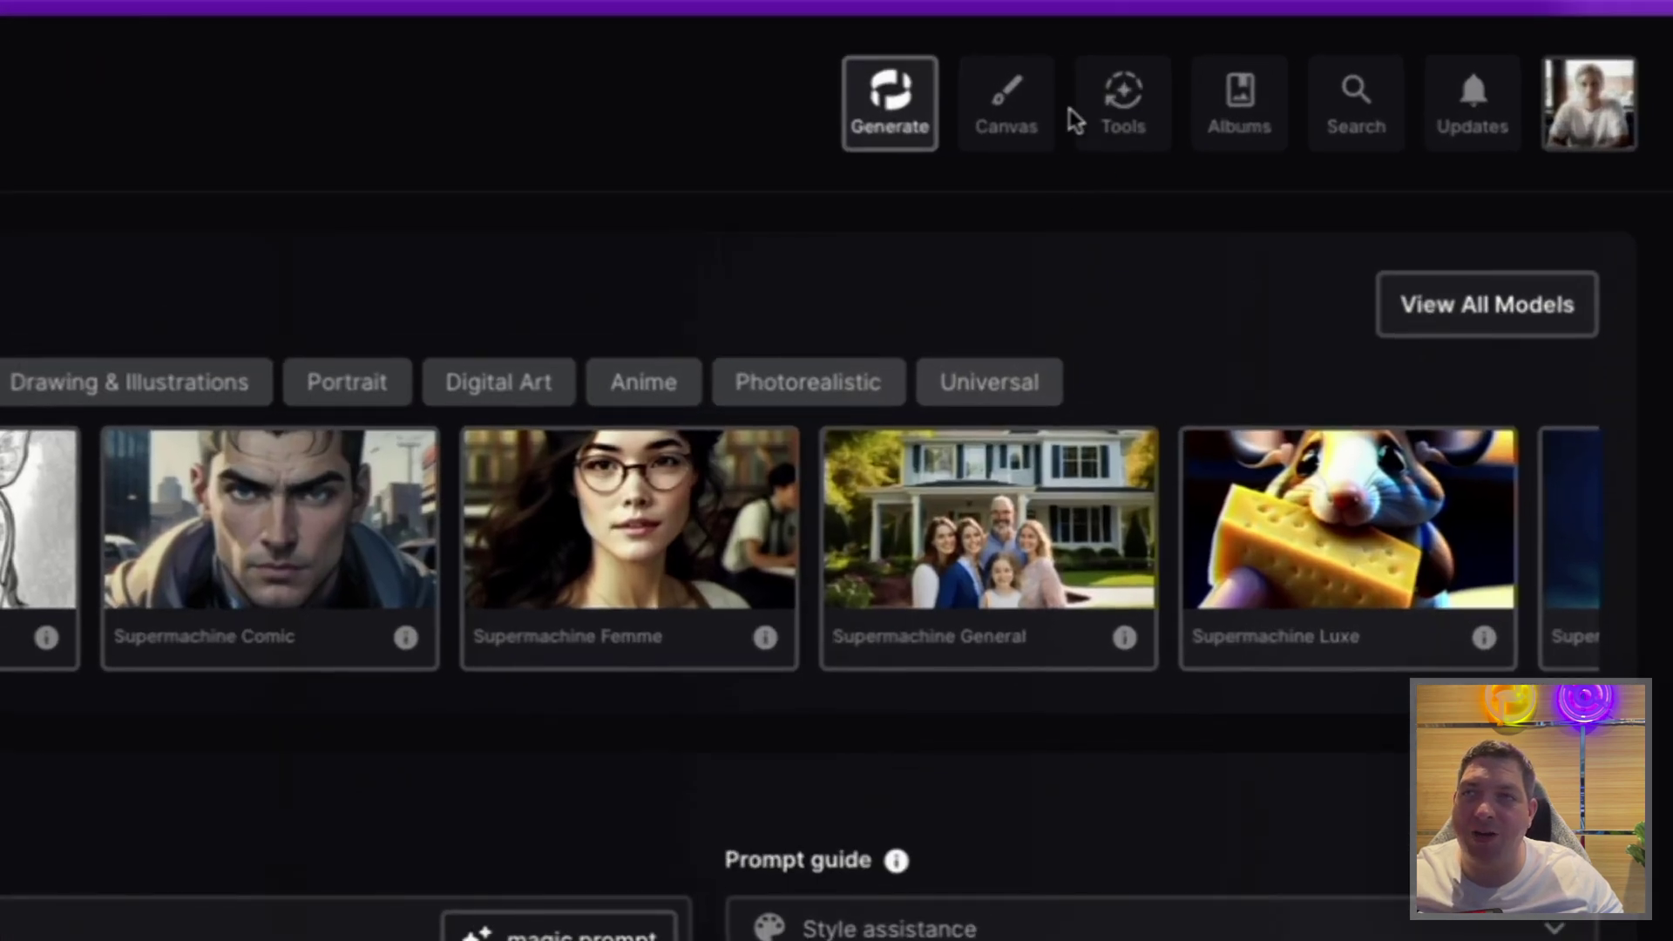
pyautogui.click(1128, 97)
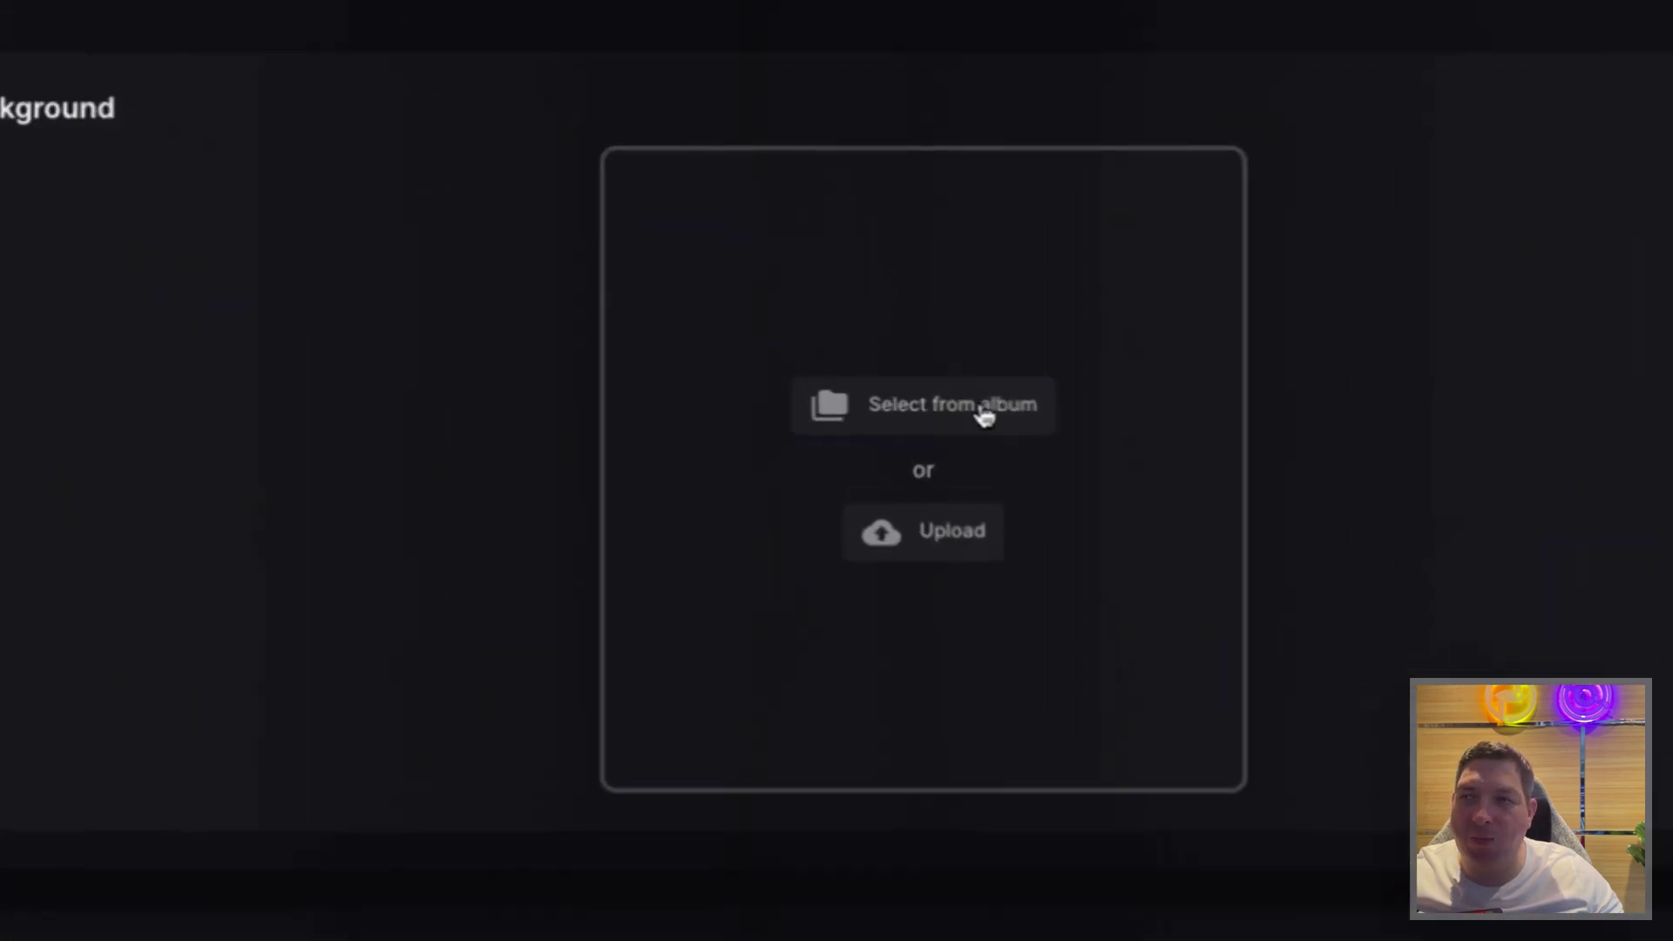
# - Pick the grey-background blonde portrait from album page 1 as input and start Remove BG
pyautogui.click(941, 357)
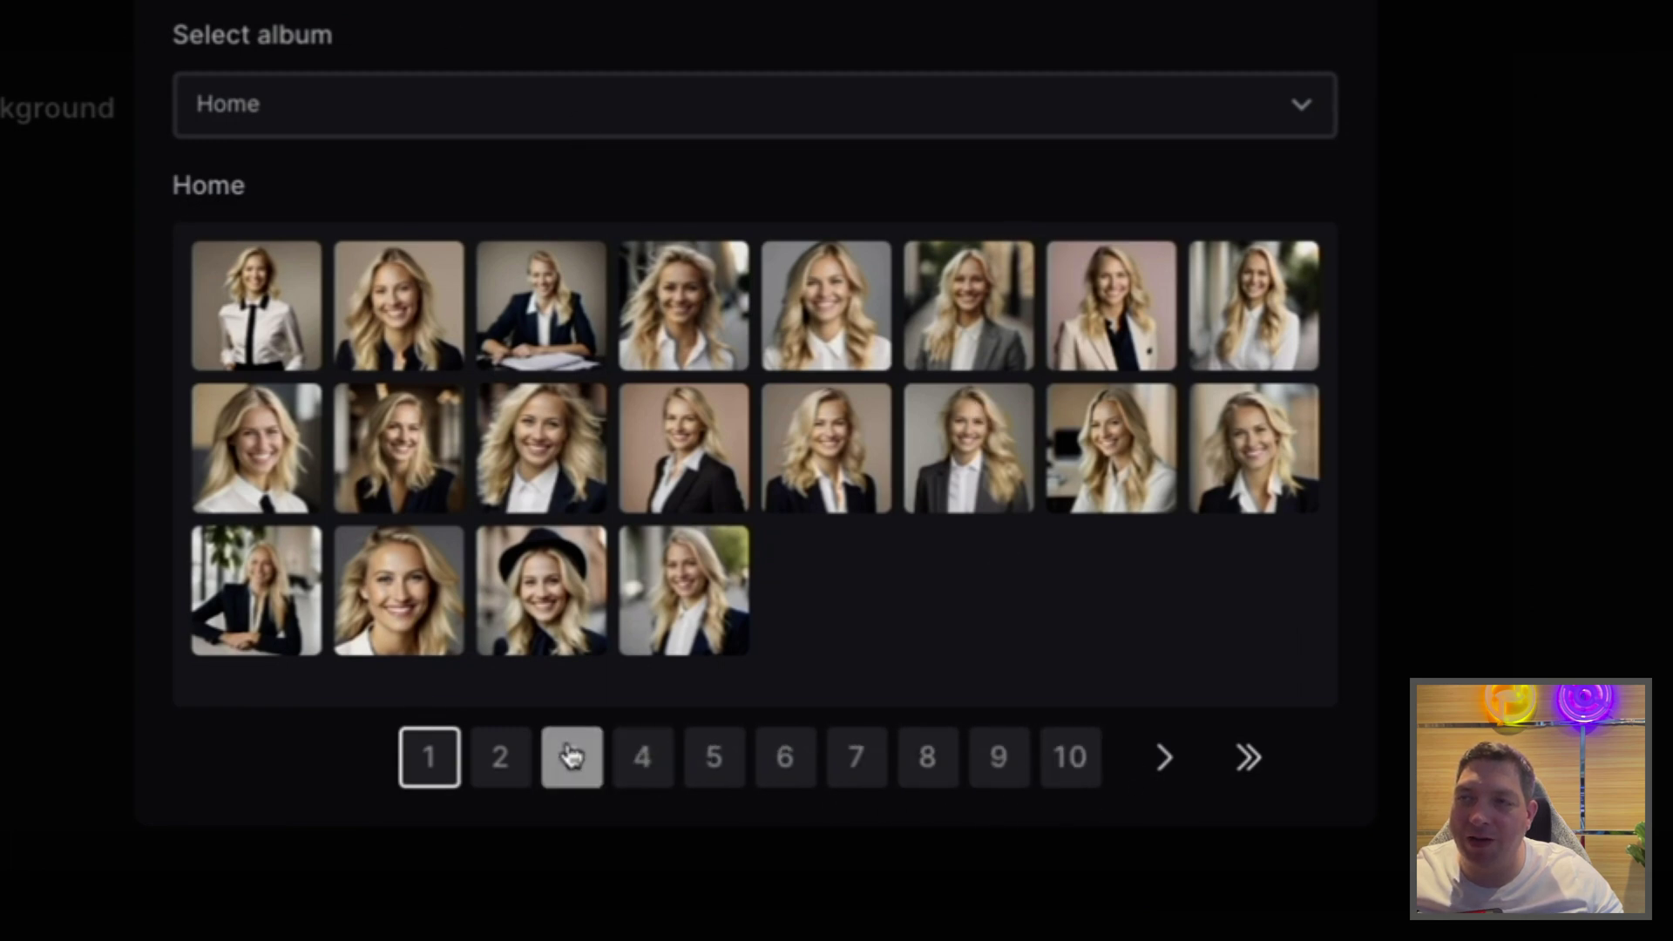
pyautogui.click(498, 760)
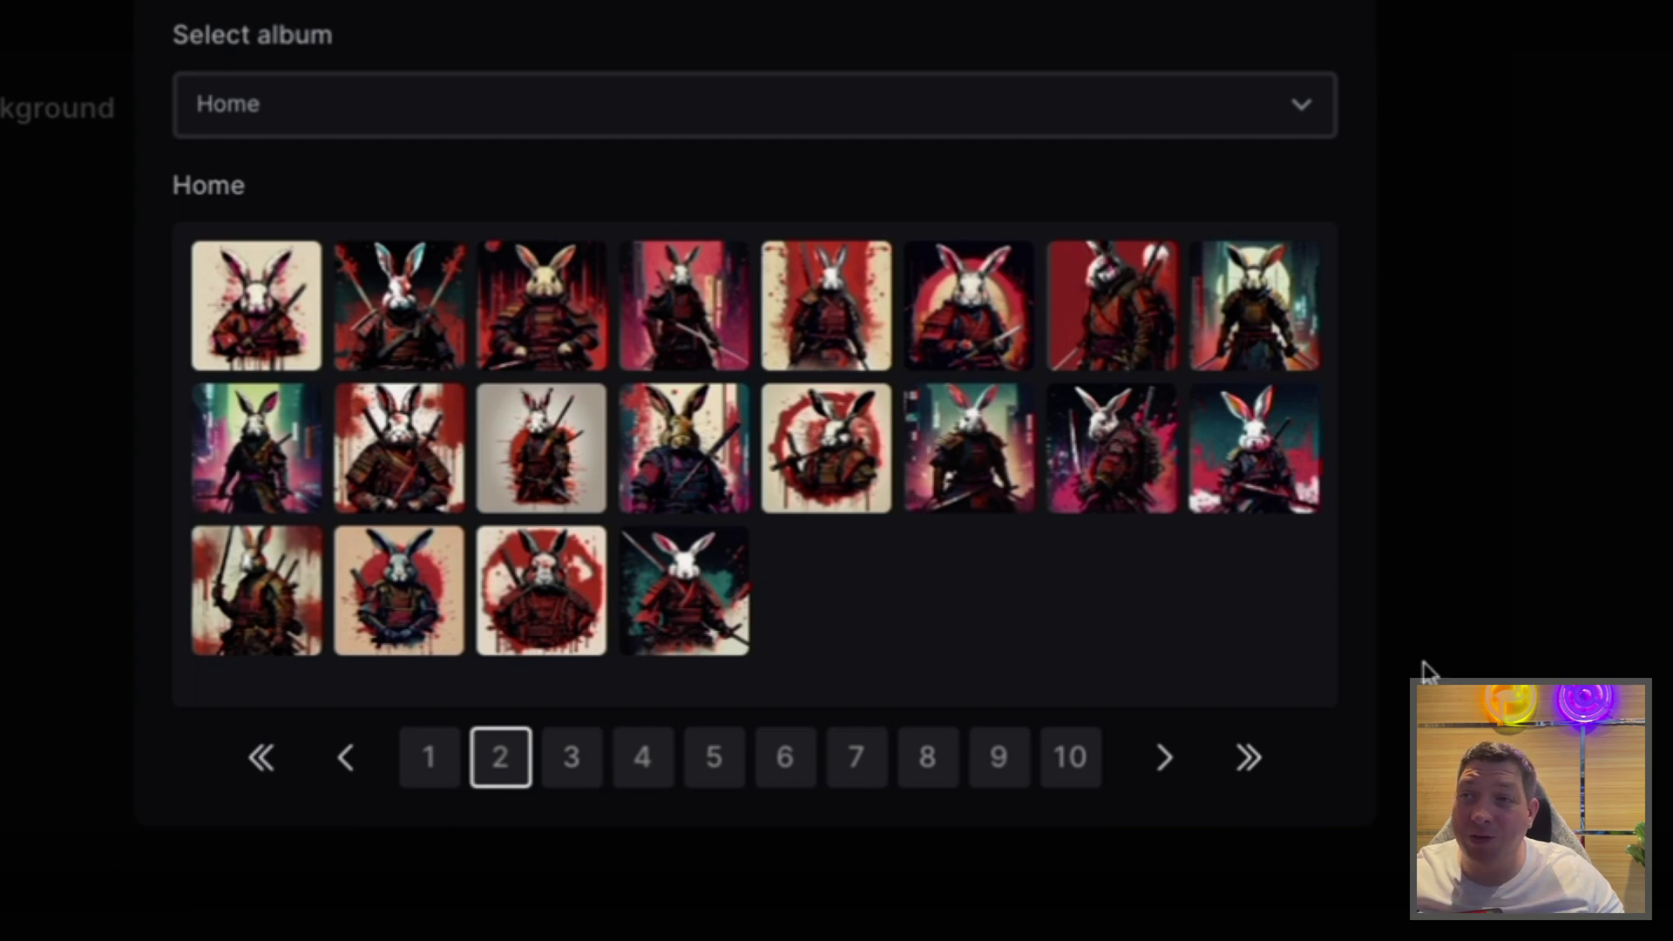
pyautogui.click(426, 760)
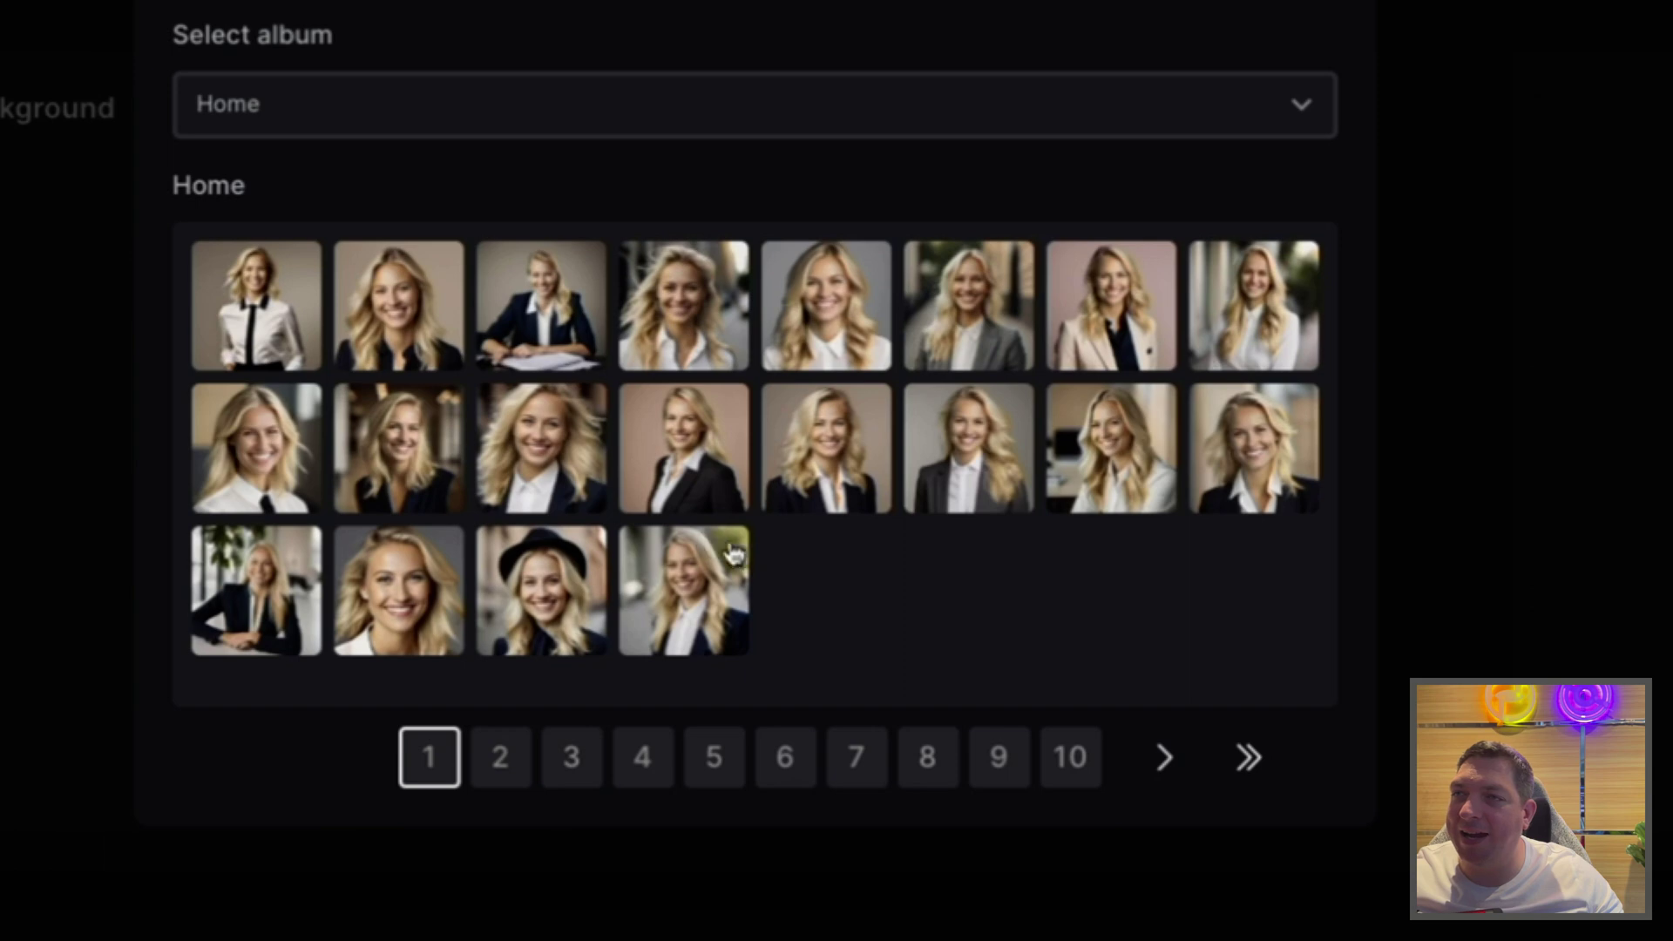
pyautogui.click(850, 323)
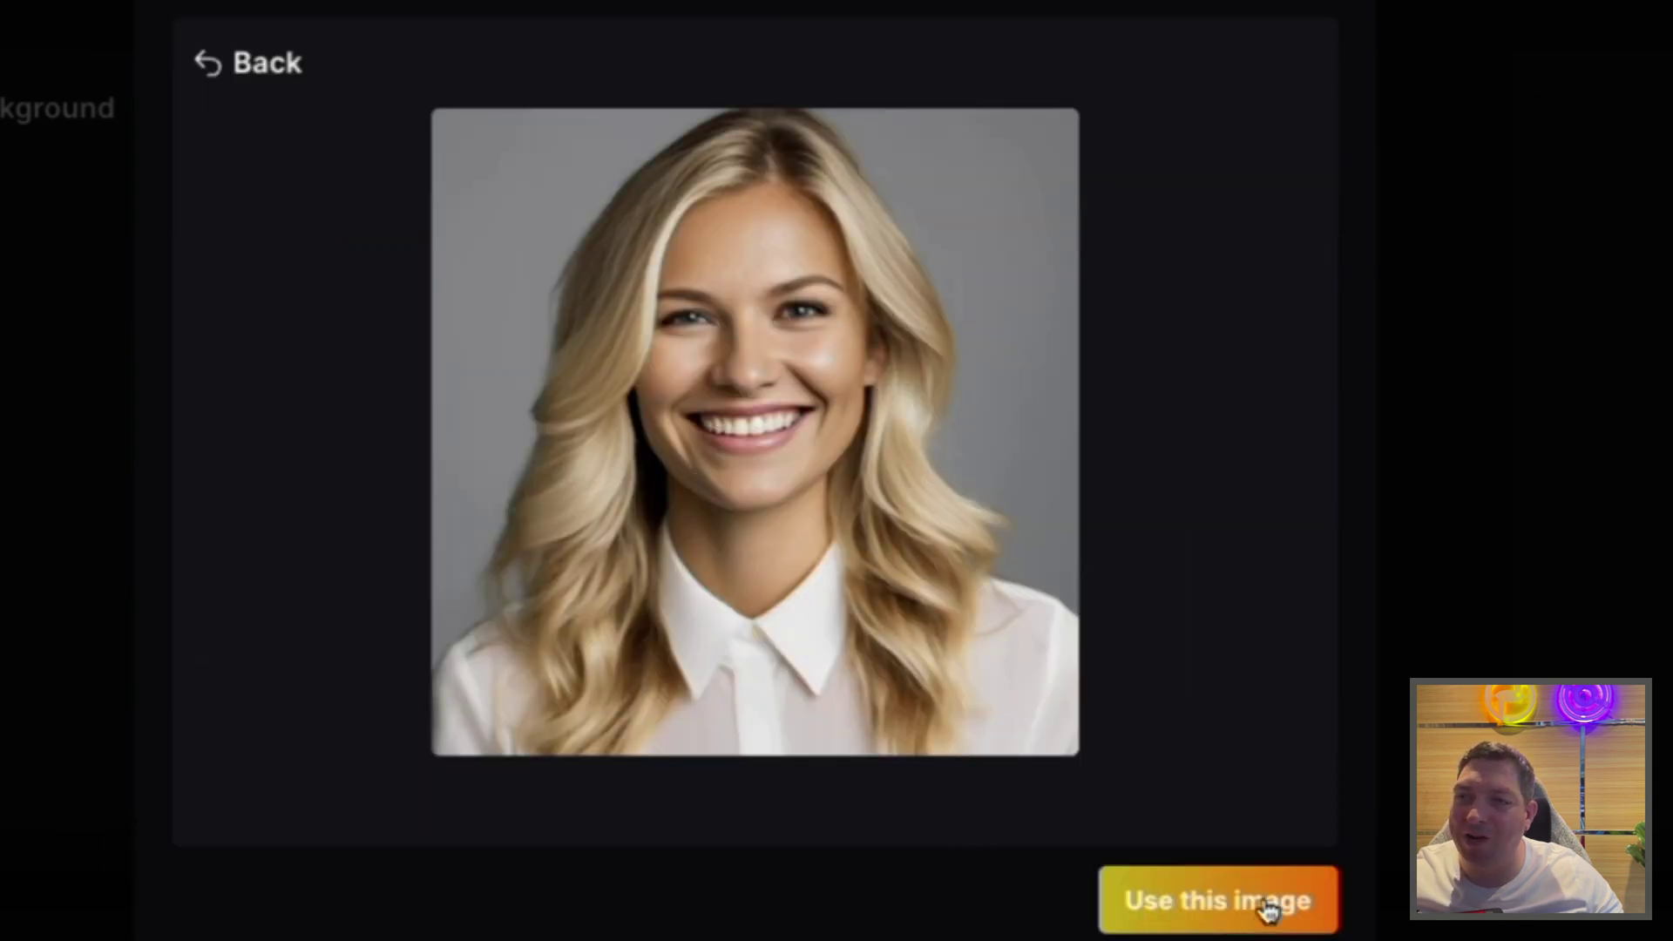
pyautogui.click(1244, 922)
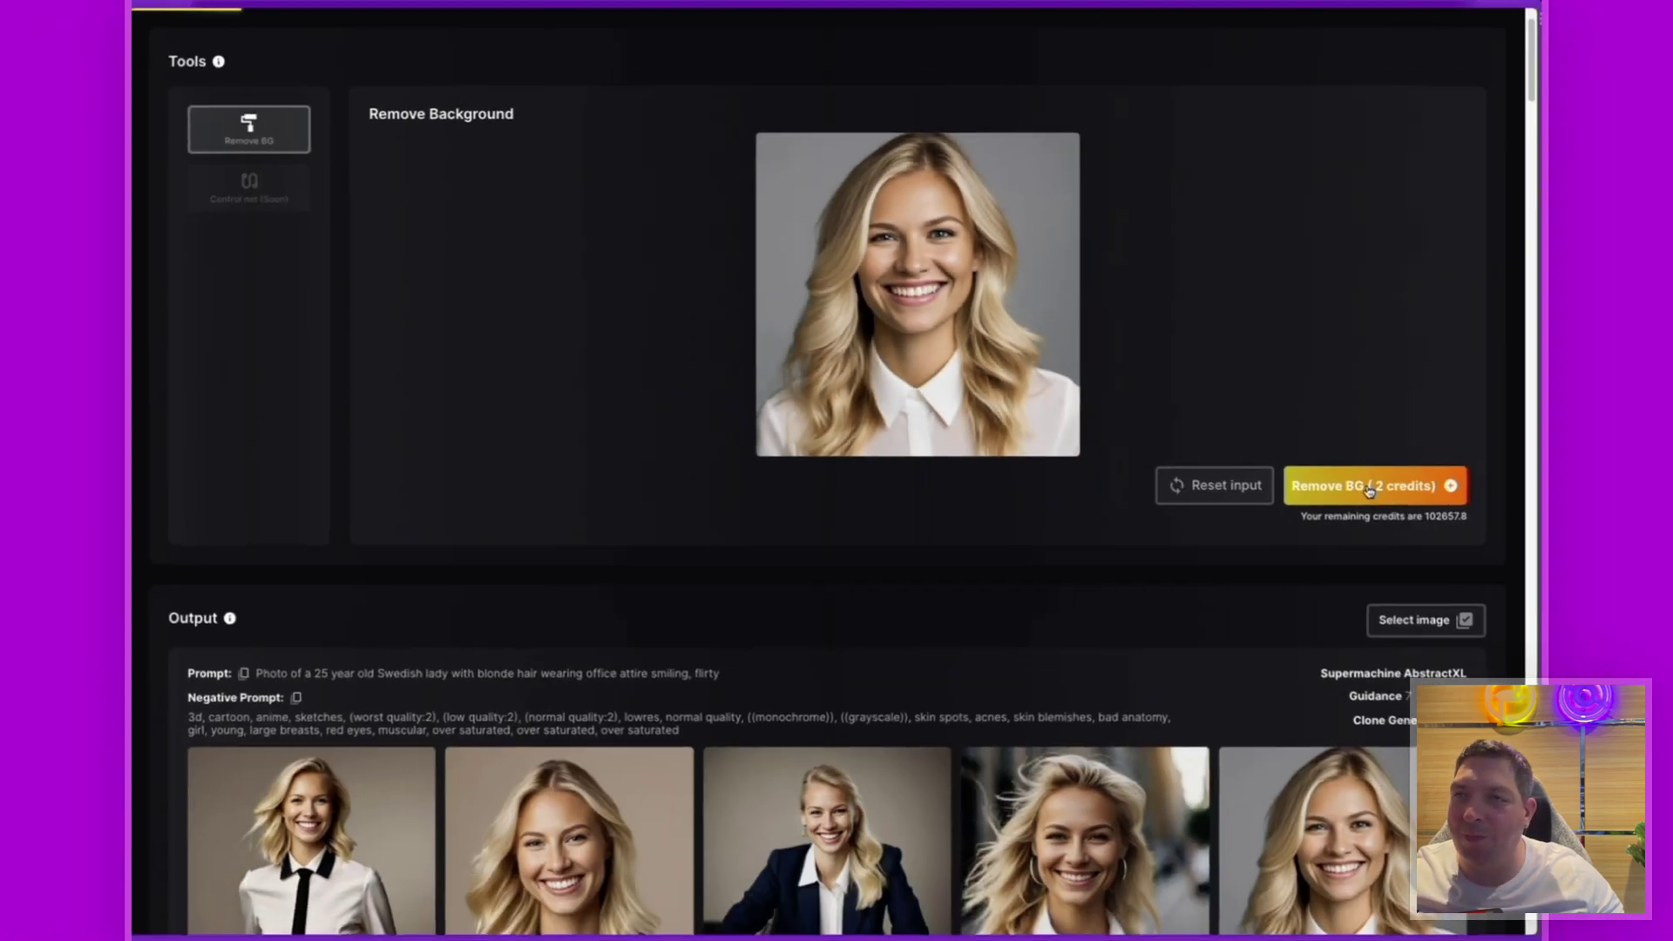
pyautogui.click(1665, 676)
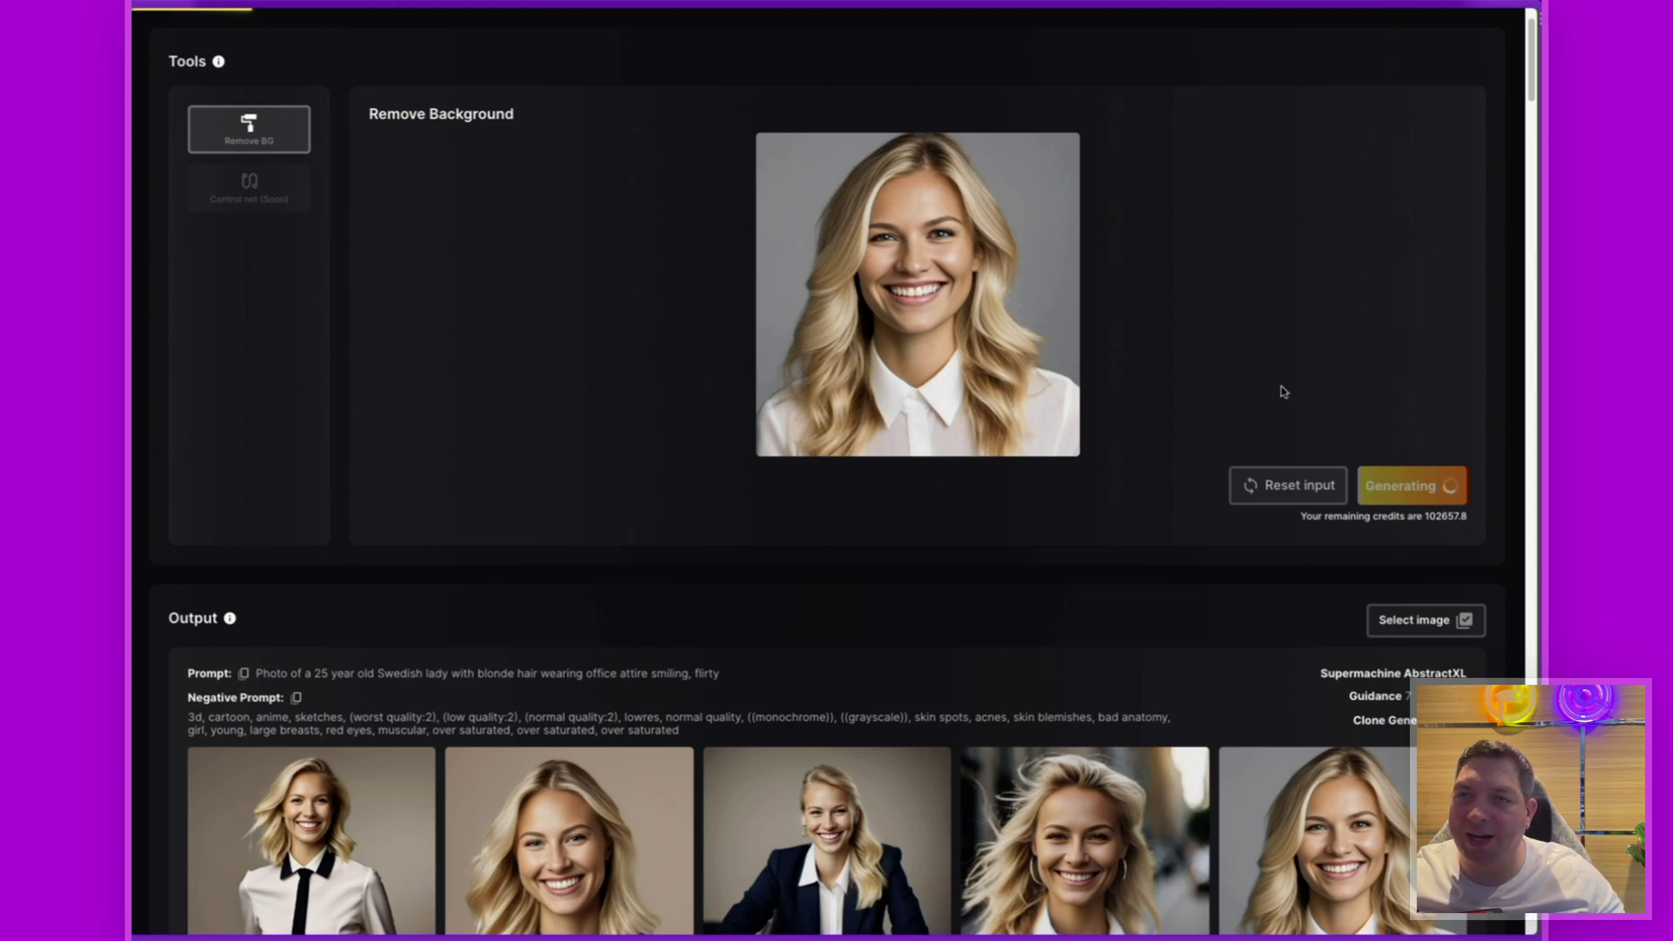
# - Preview the finished blonde portrait cutout enlarged, then reset the tool's input slot
pyautogui.scroll(-1, 1284, 391)
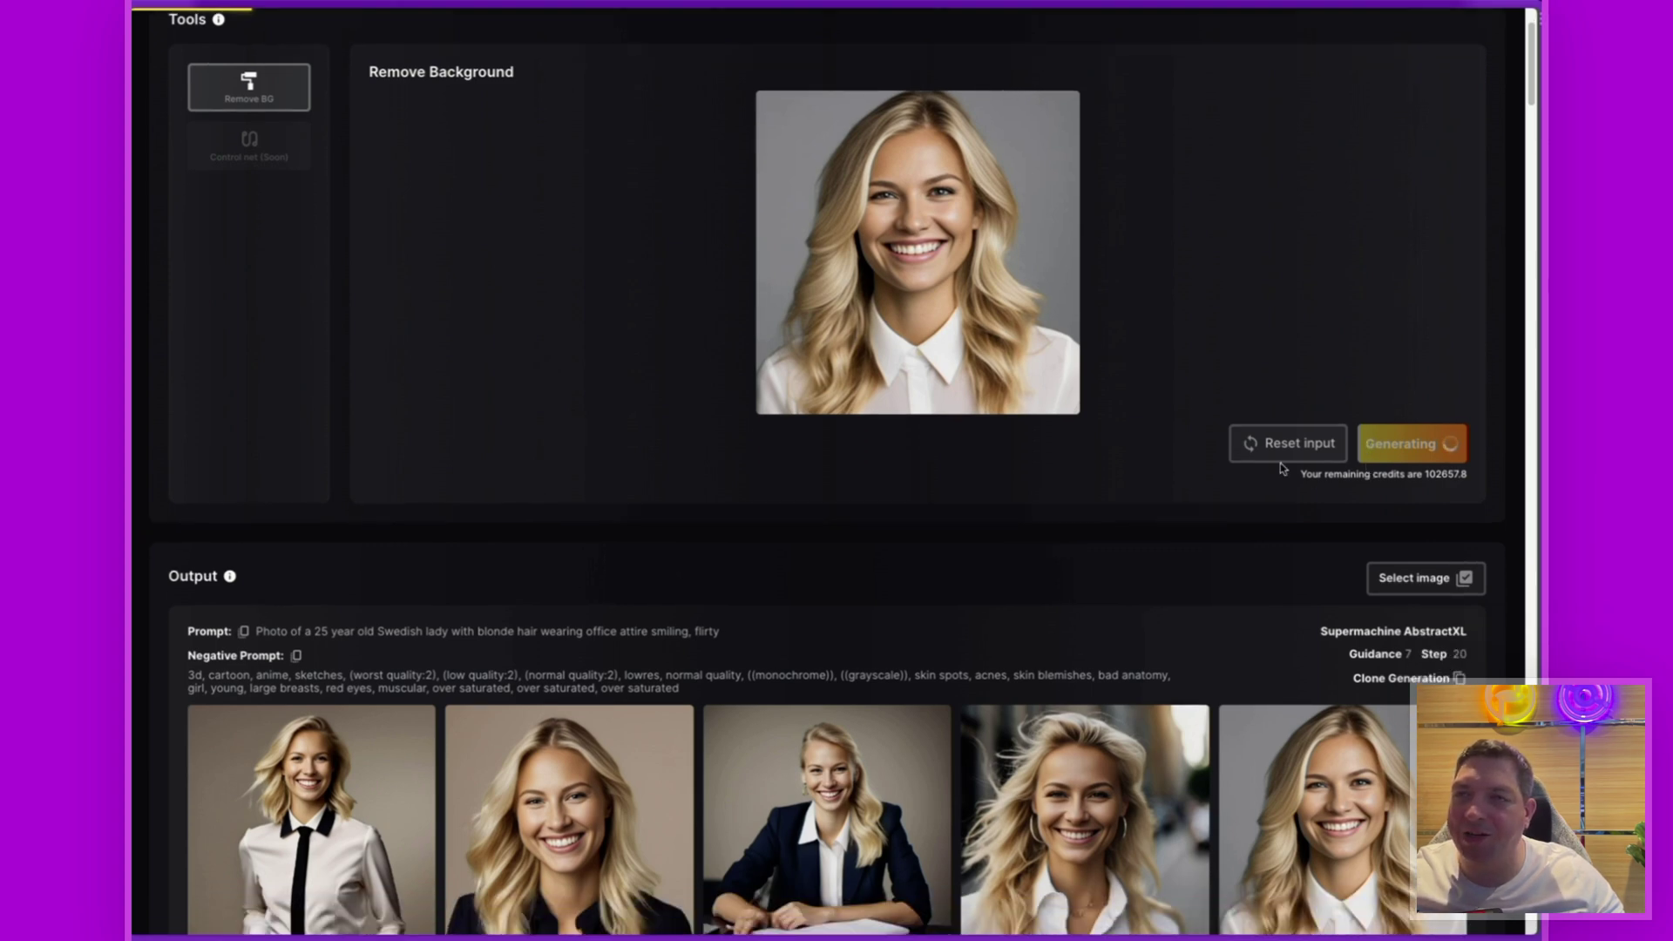
pyautogui.scroll(-3, 515, 661)
pyautogui.scroll(-1, 392, 581)
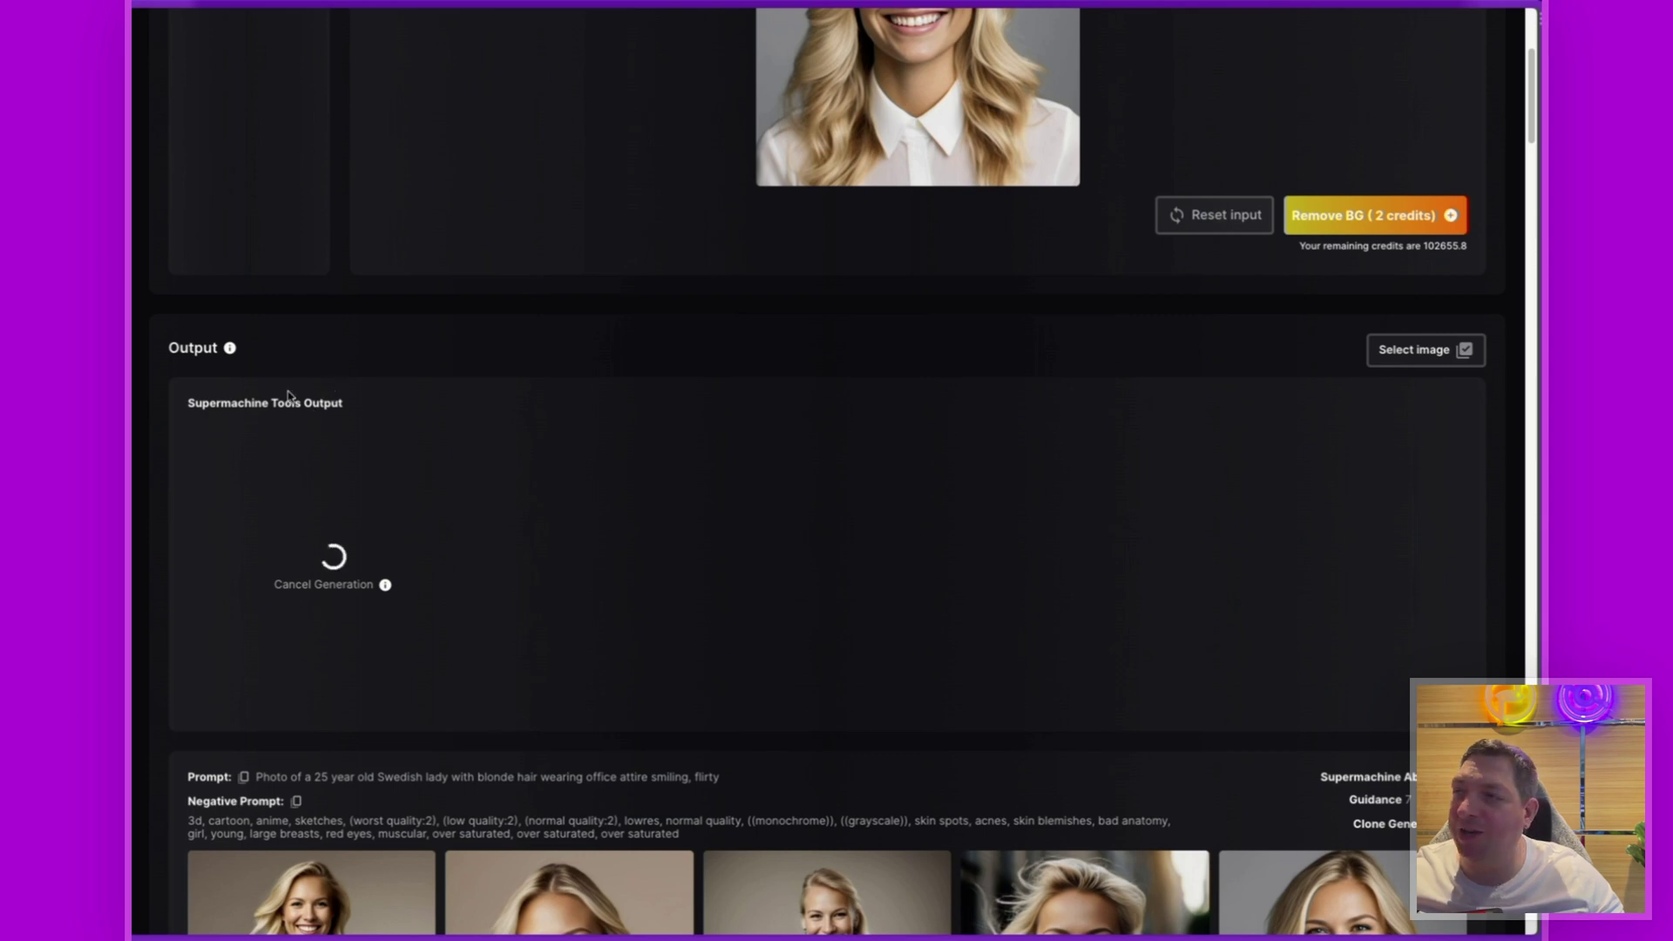
pyautogui.moveTo(366, 477)
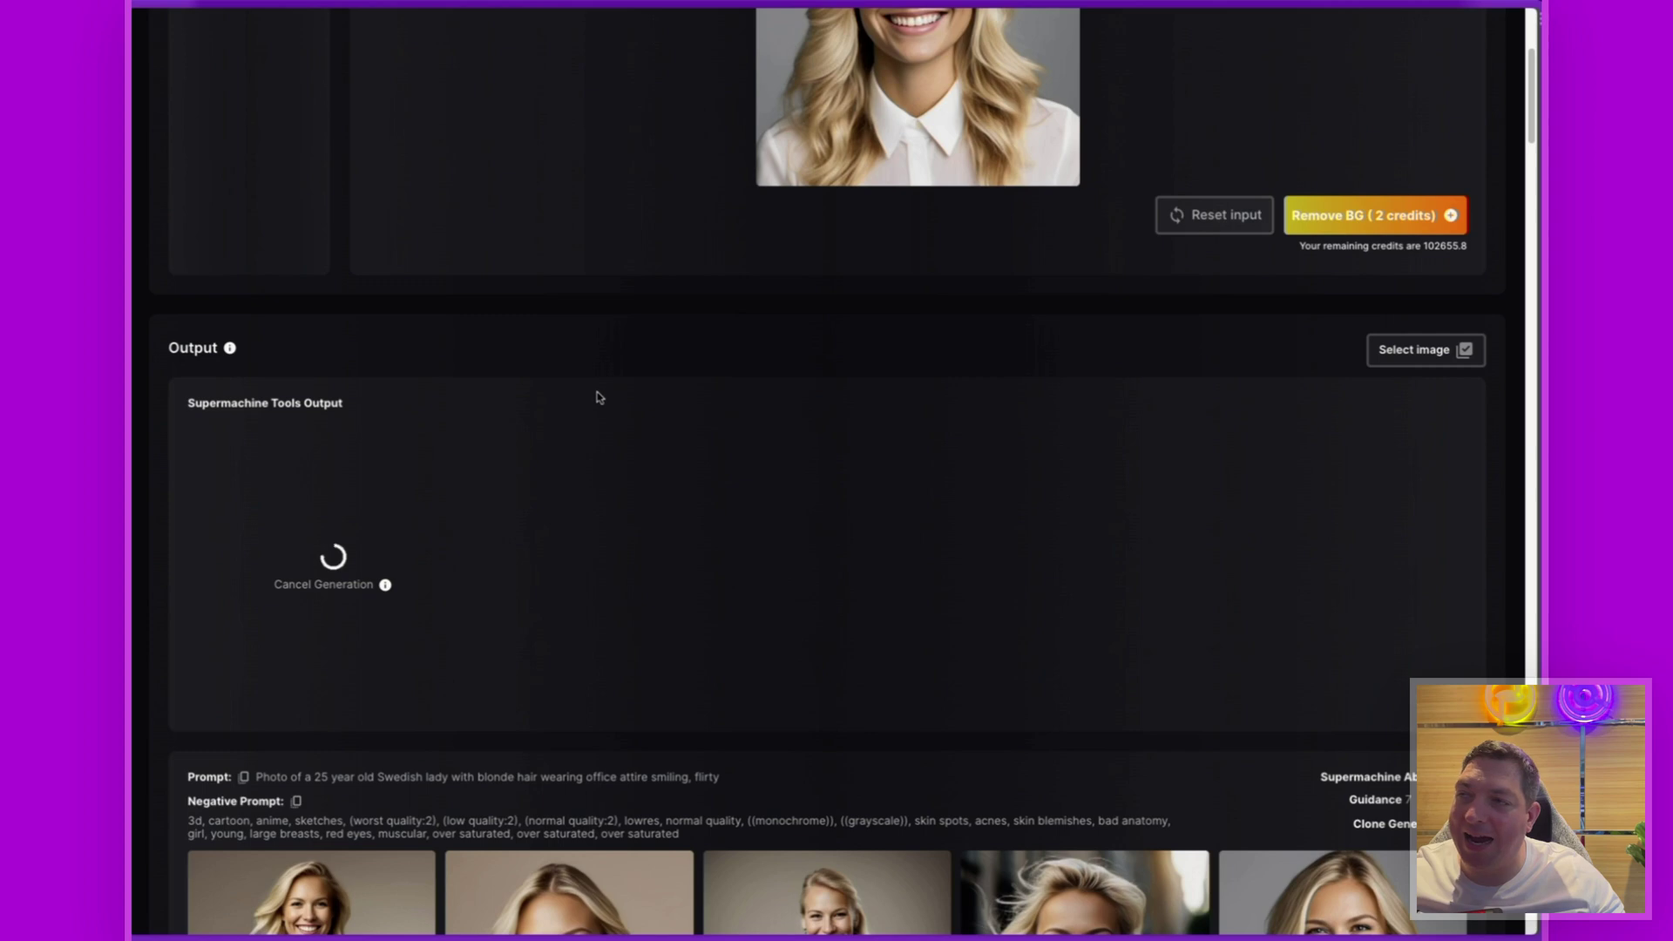
pyautogui.scroll(1, 662, 554)
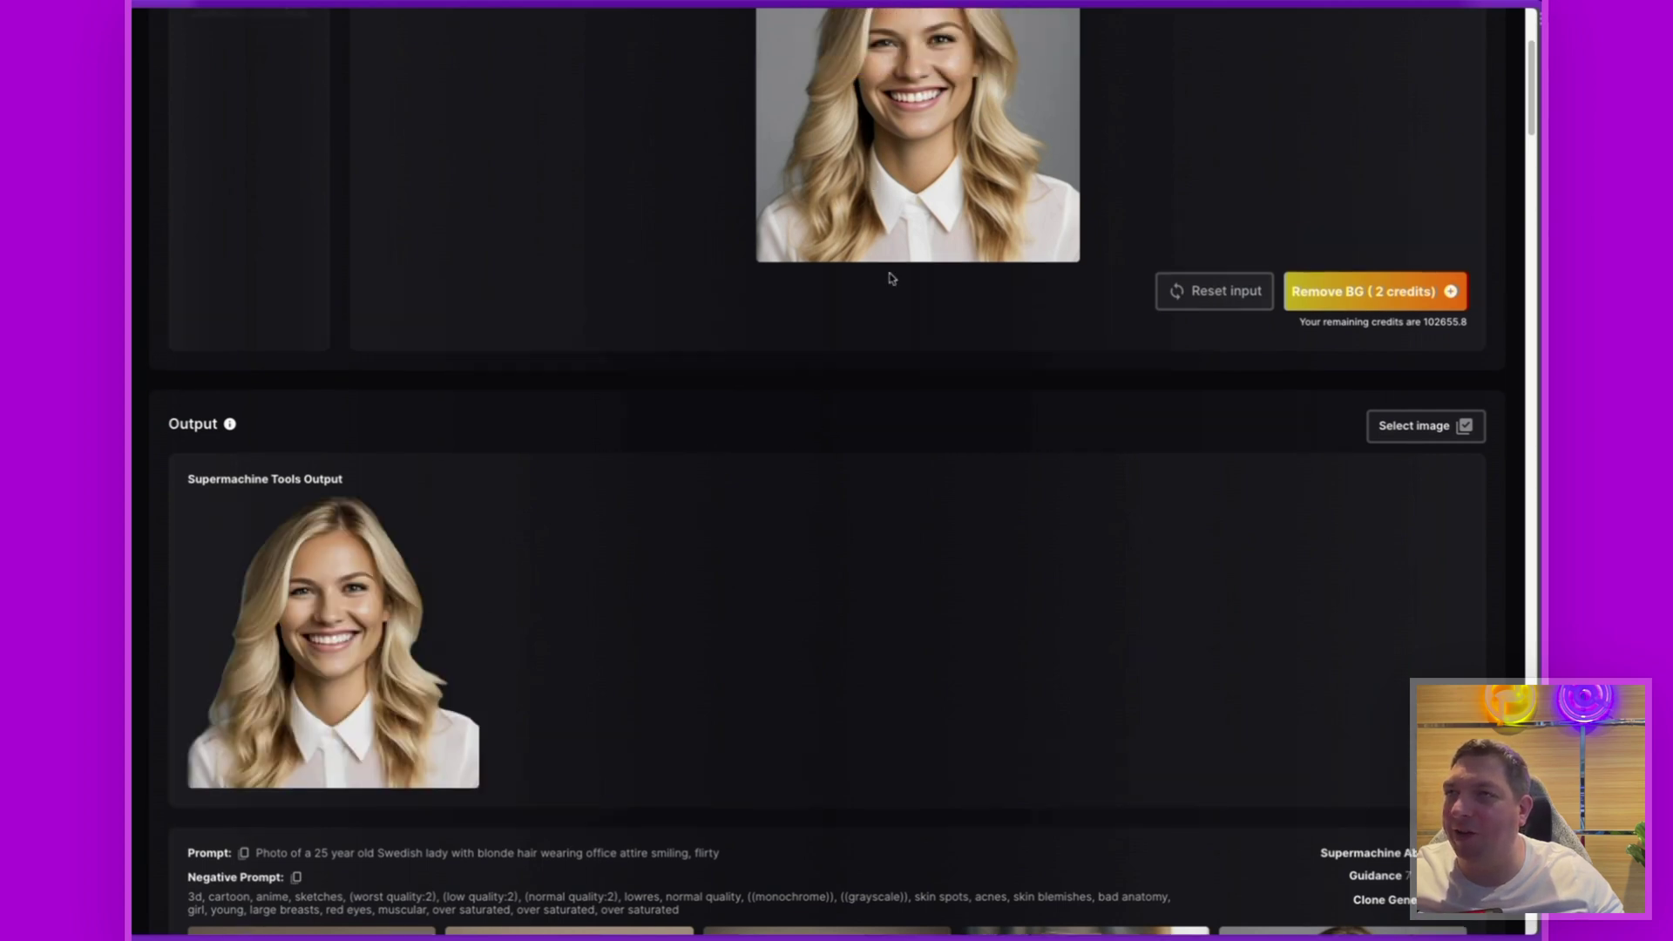
pyautogui.scroll(3, 880, 245)
pyautogui.scroll(-3, 802, 434)
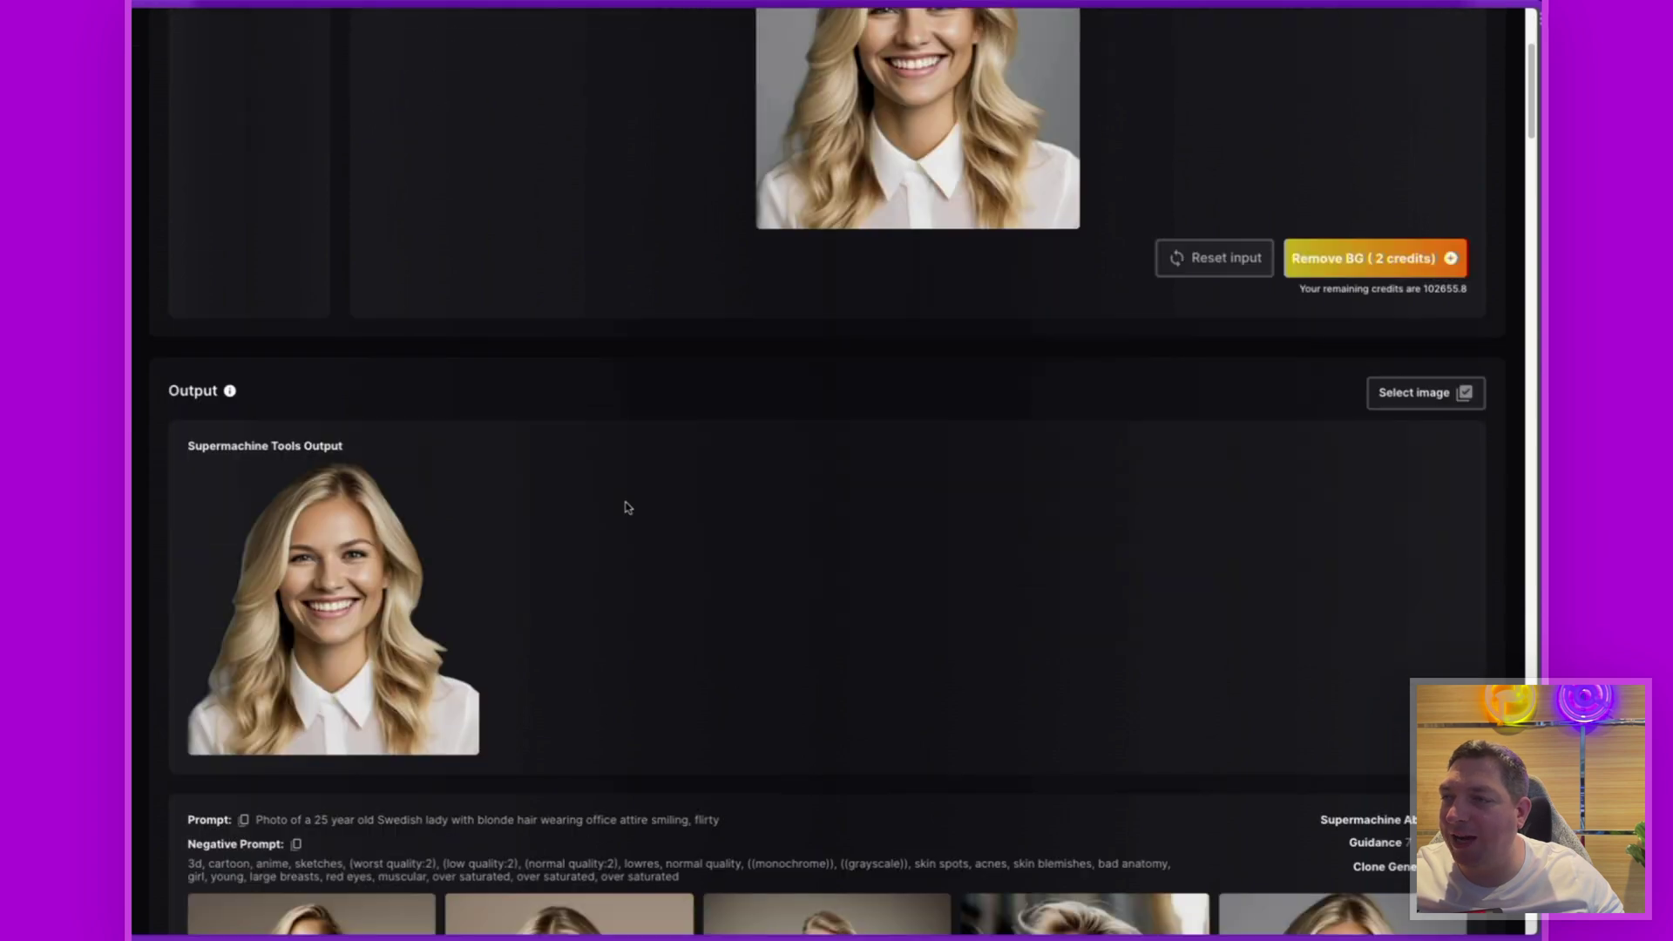
pyautogui.moveTo(448, 665)
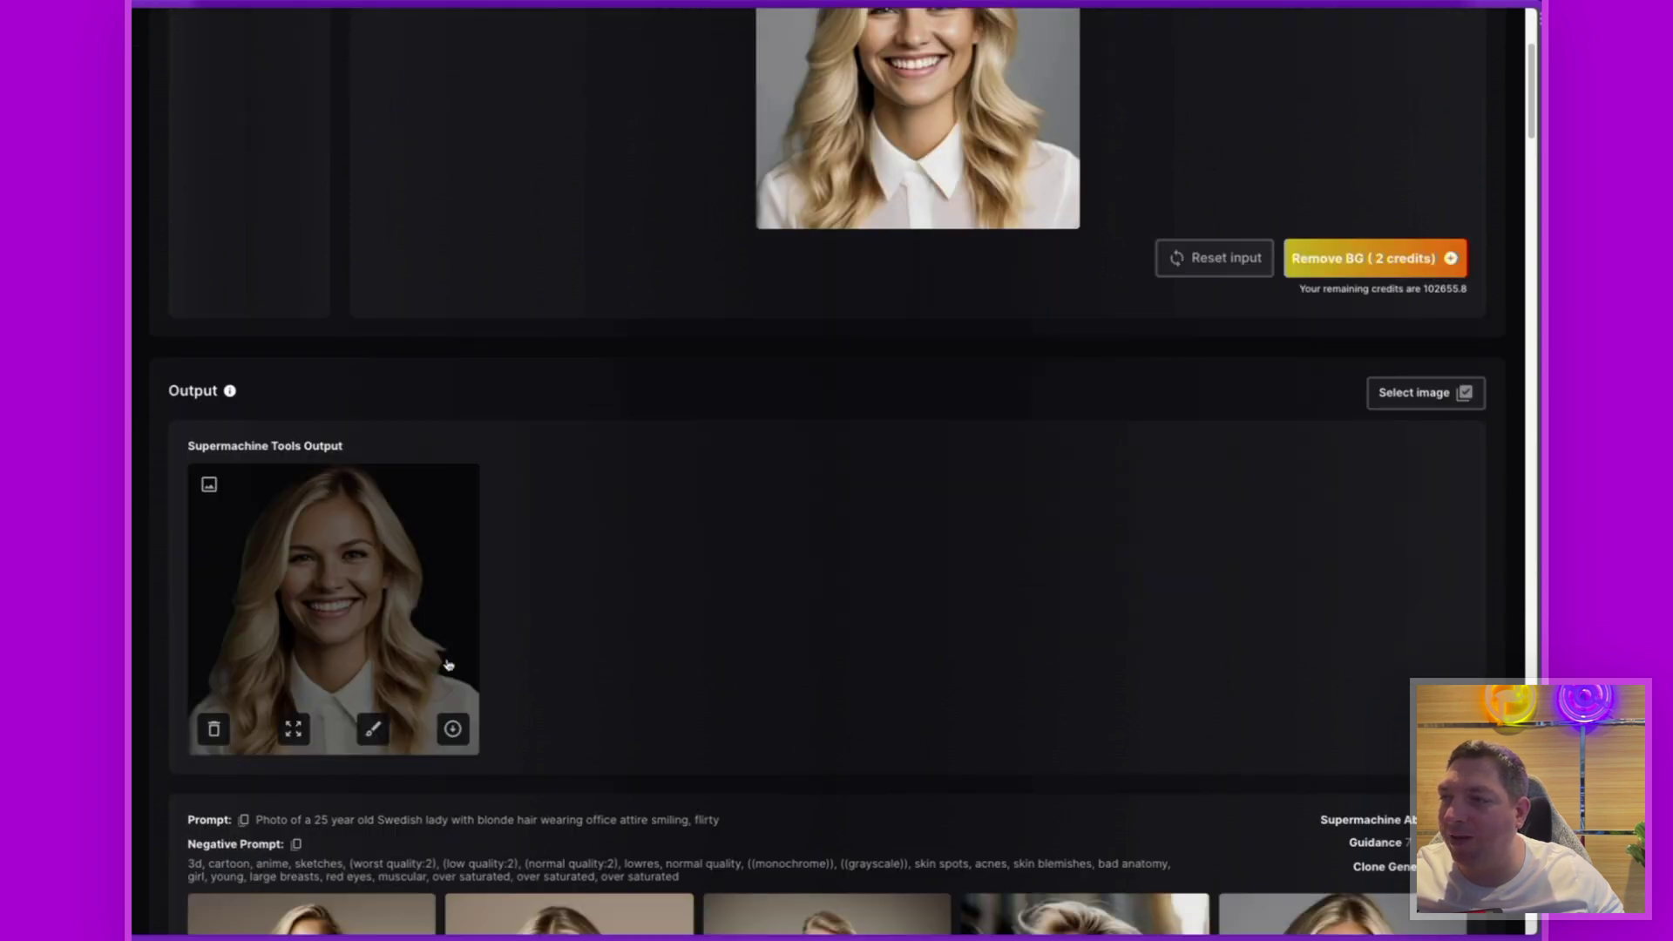
pyautogui.click(377, 658)
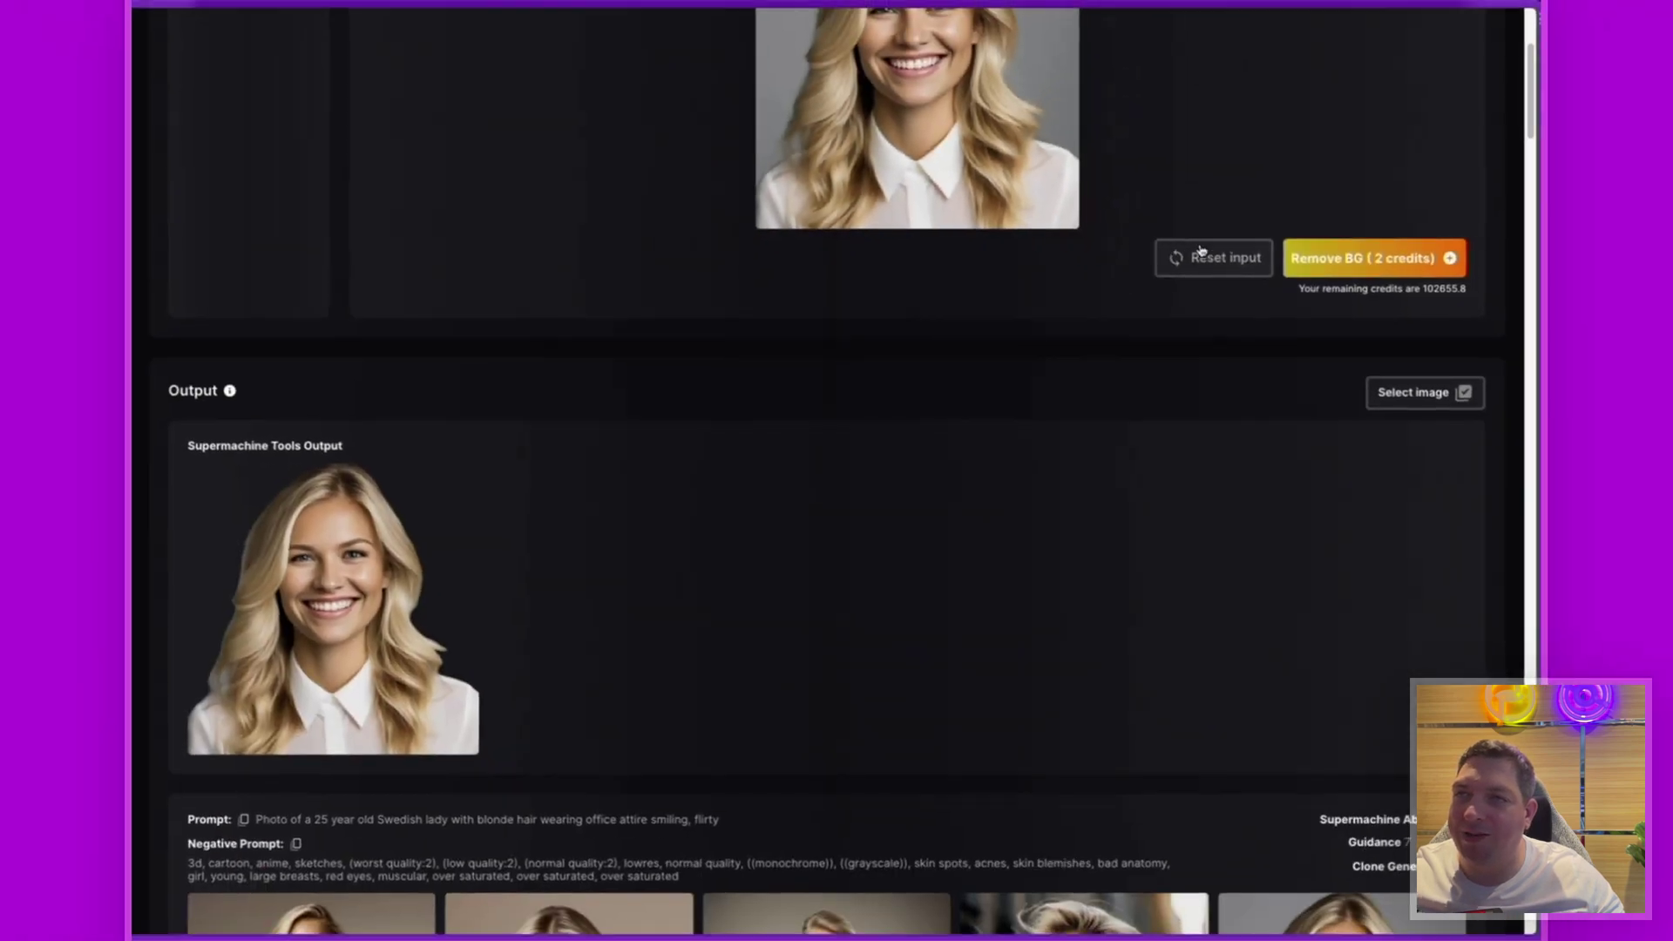
pyautogui.scroll(3, 1202, 297)
pyautogui.click(1222, 570)
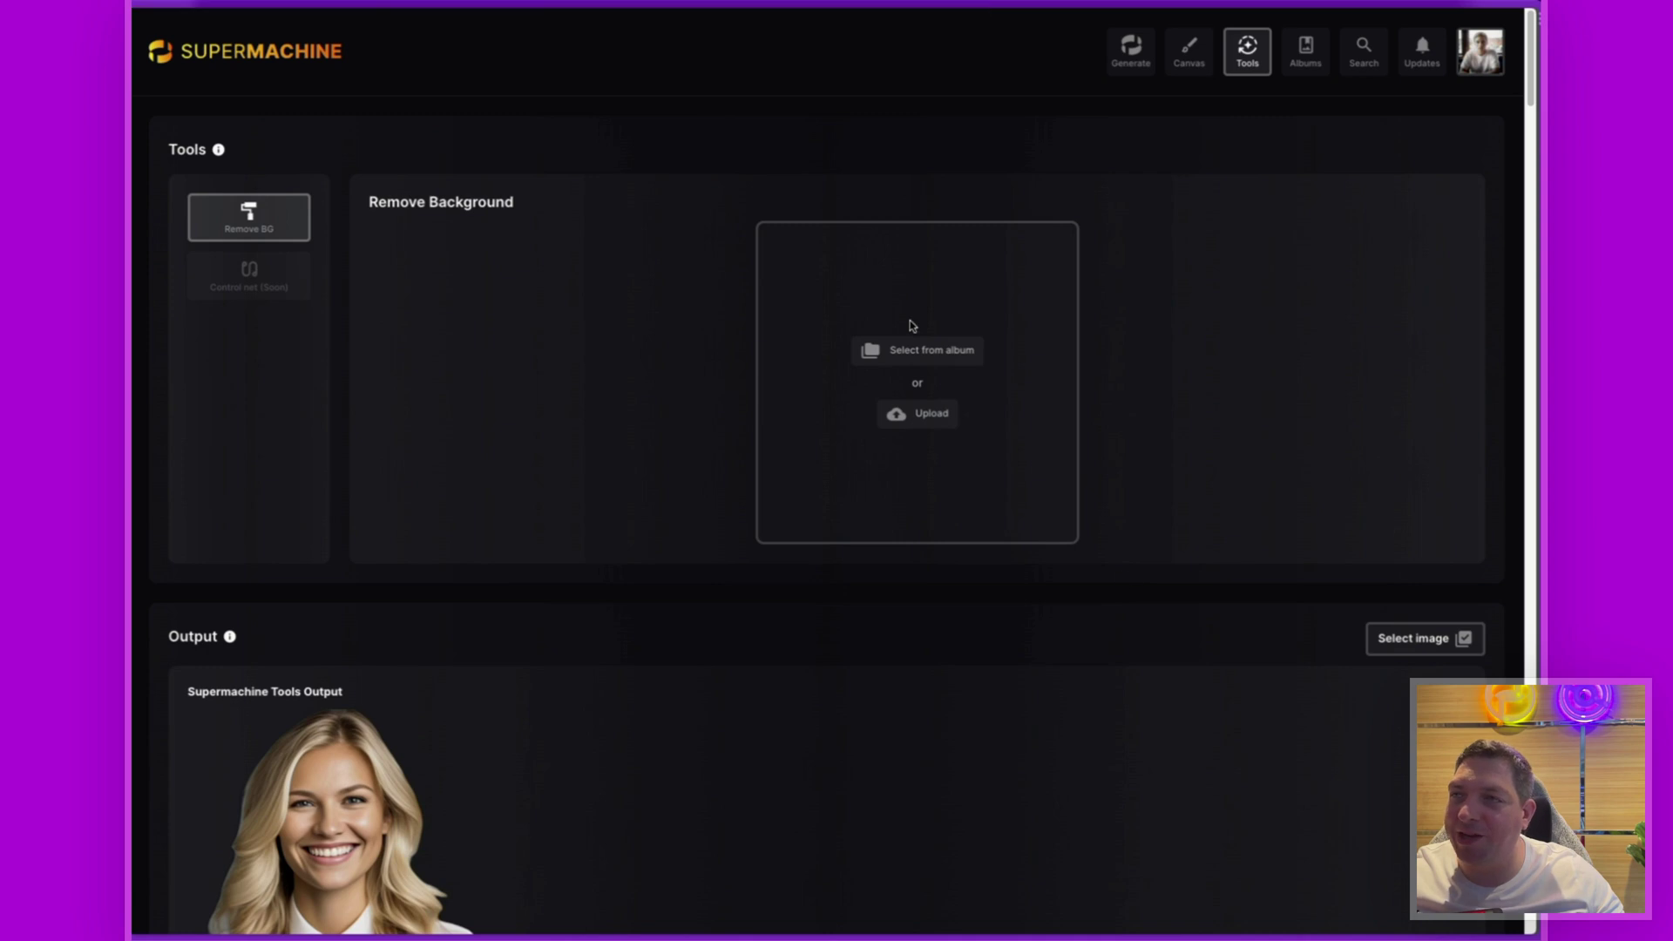
# - Remove the background of the woman-in-a-hat portrait from the album, then clear the input
pyautogui.click(908, 352)
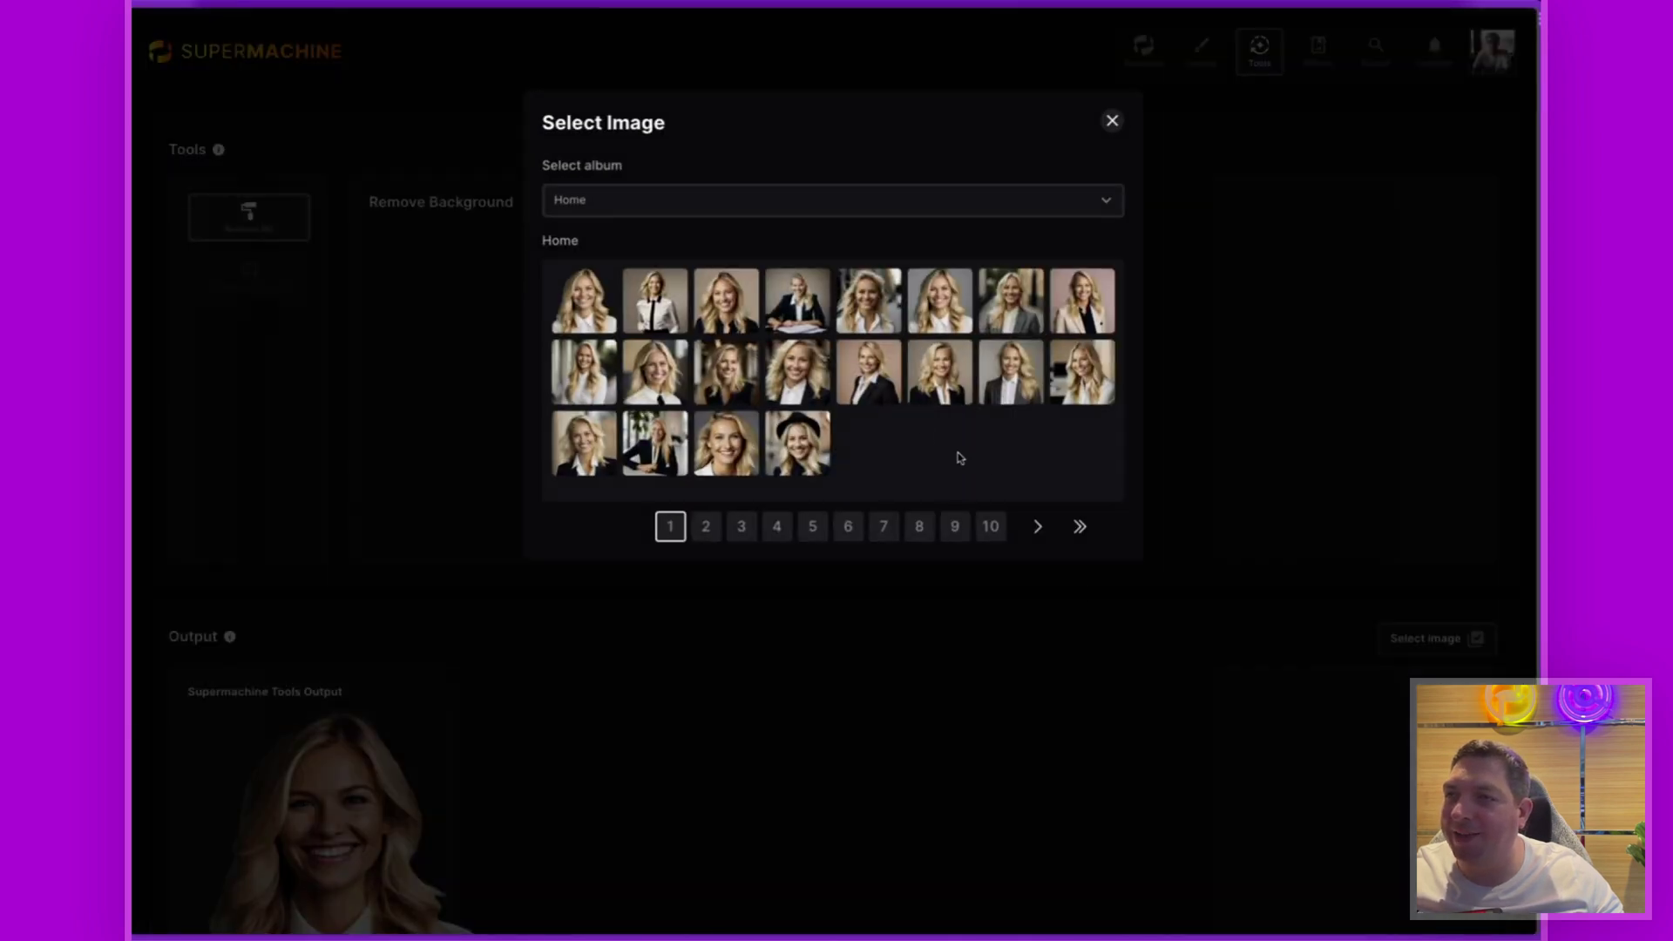
pyautogui.click(788, 454)
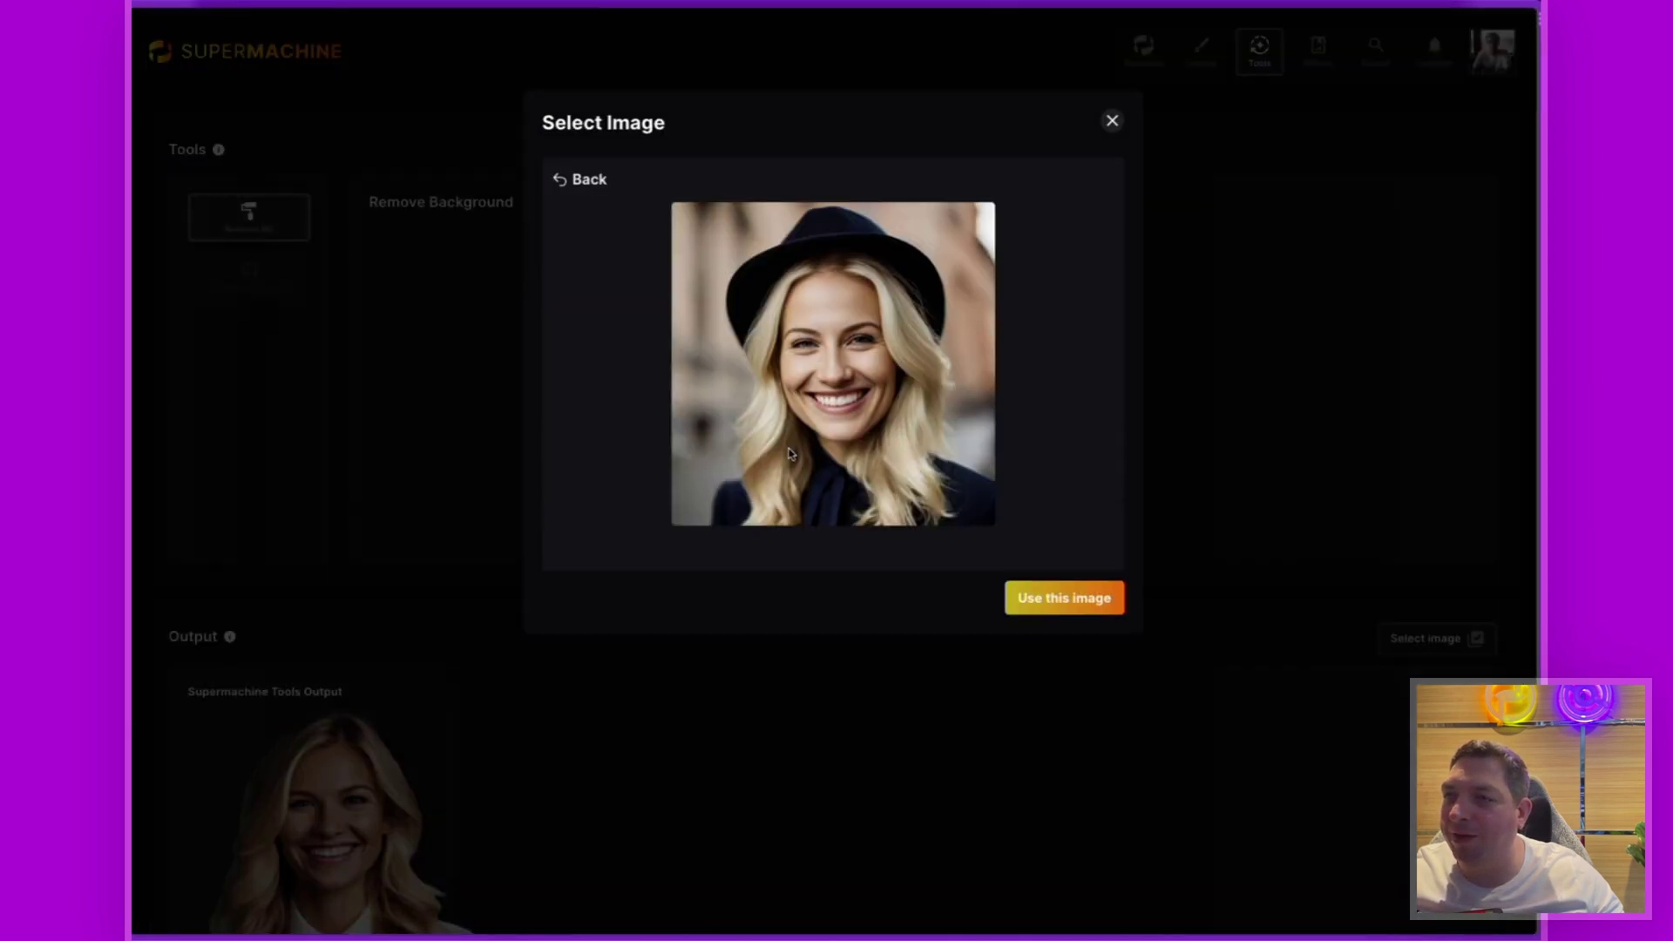
pyautogui.click(1059, 608)
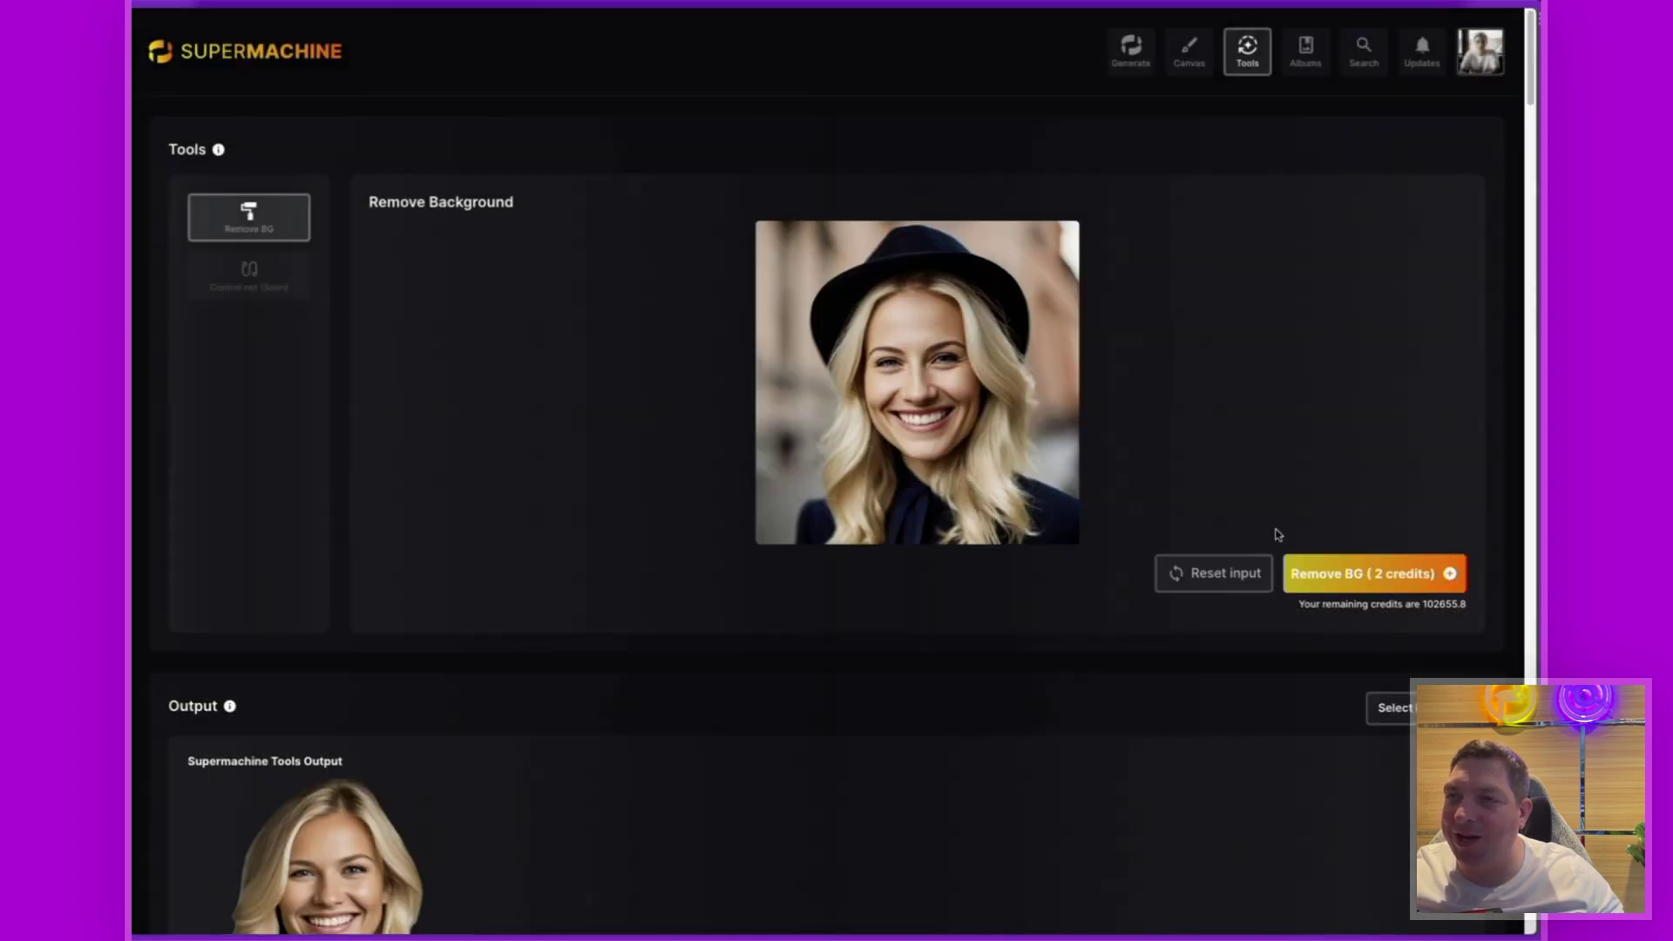
pyautogui.click(1340, 573)
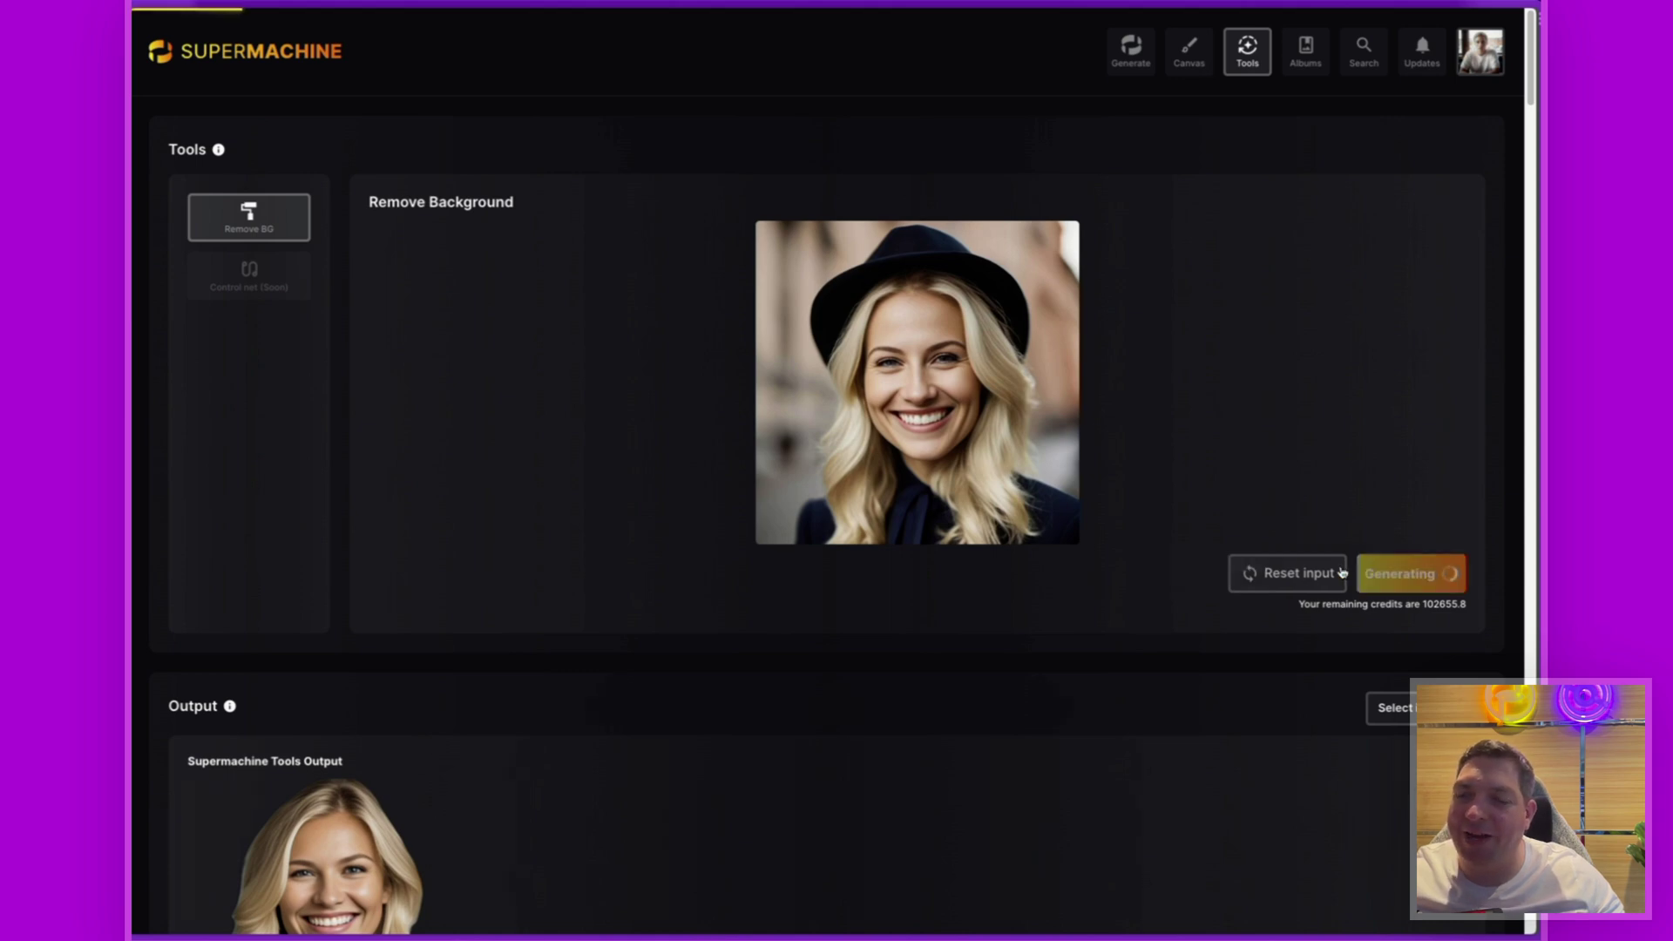
pyautogui.scroll(-2, 1038, 560)
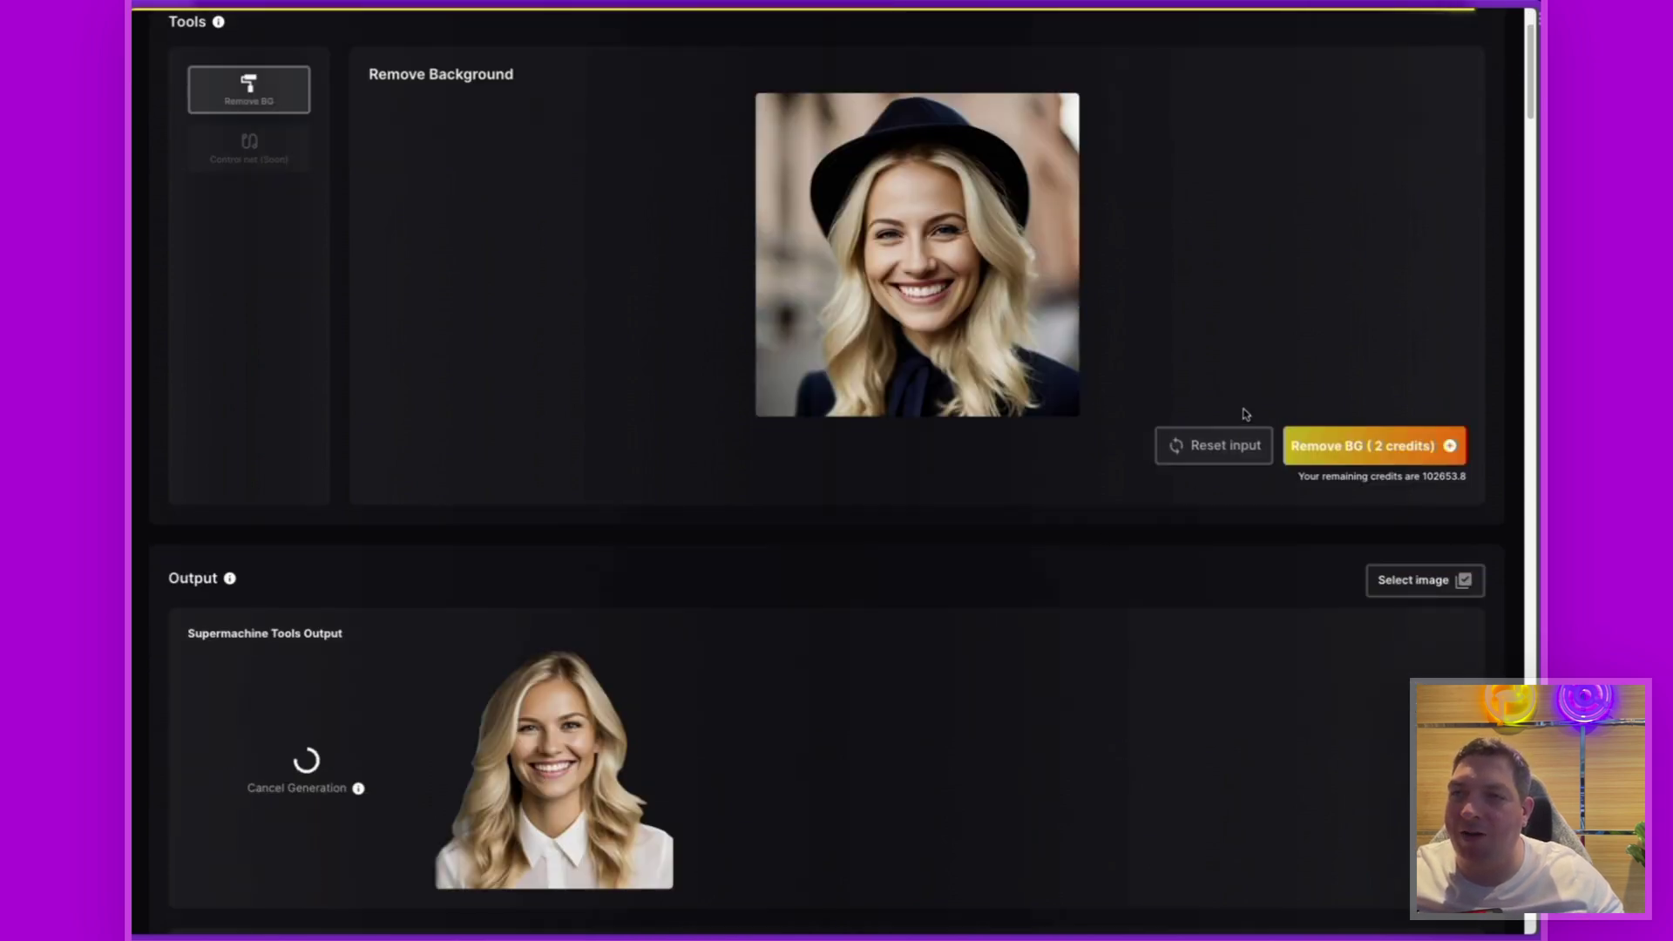
pyautogui.click(1207, 464)
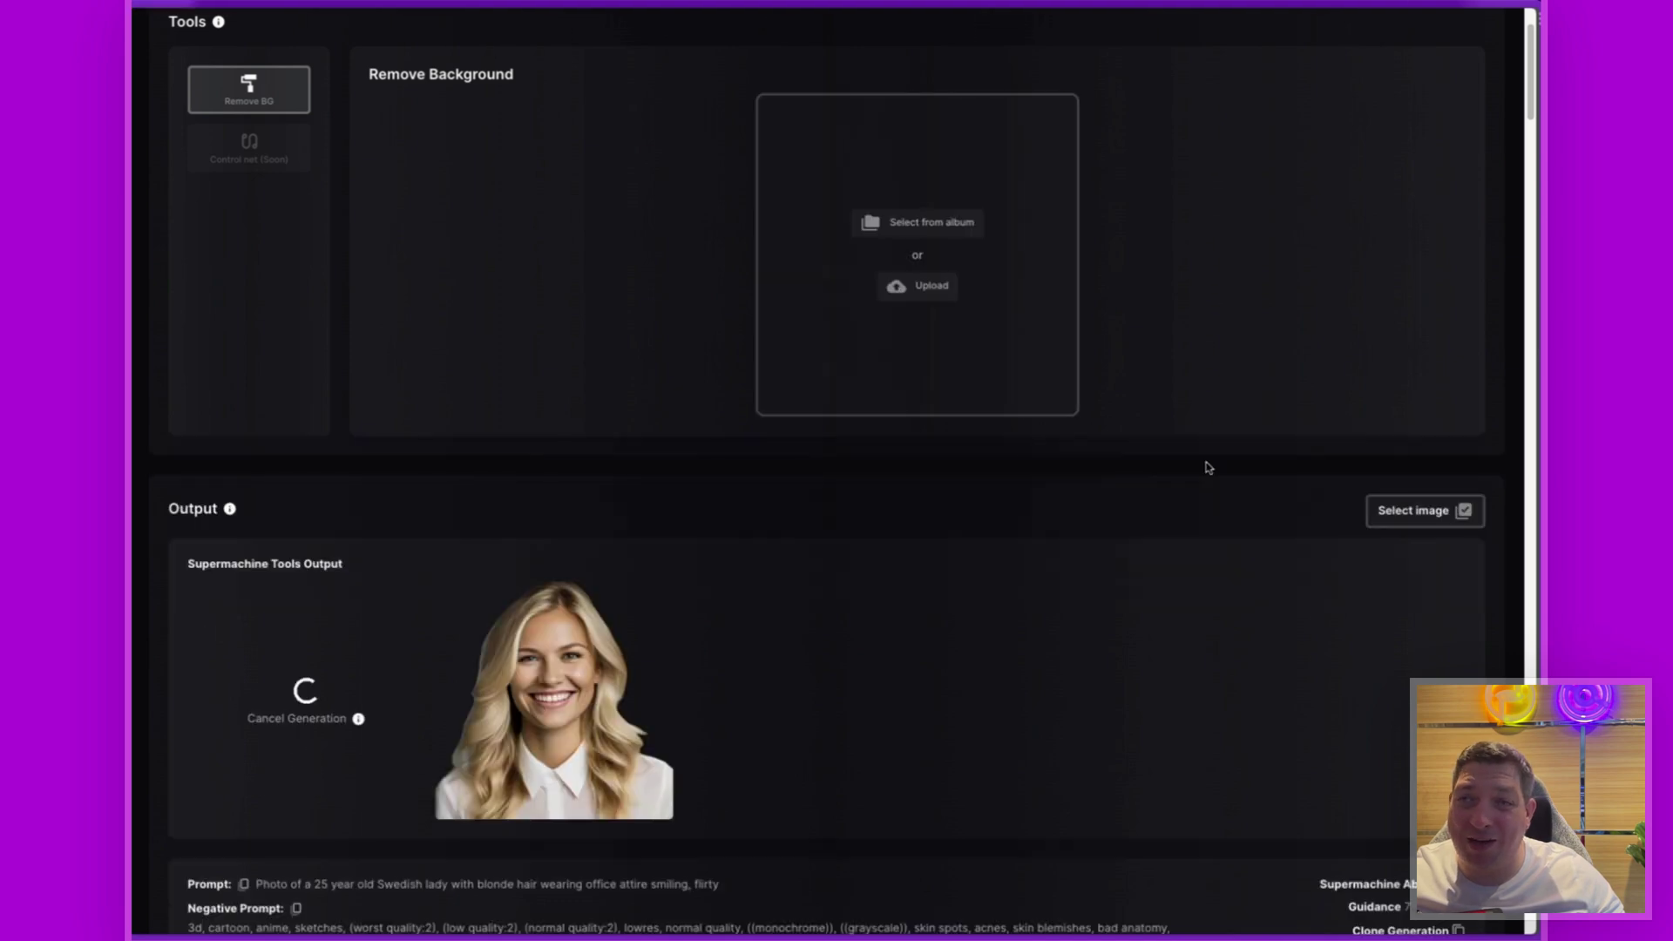
# - Run background removal on the red-splatter samurai rabbit from album page 2, then clear the input
pyautogui.click(937, 226)
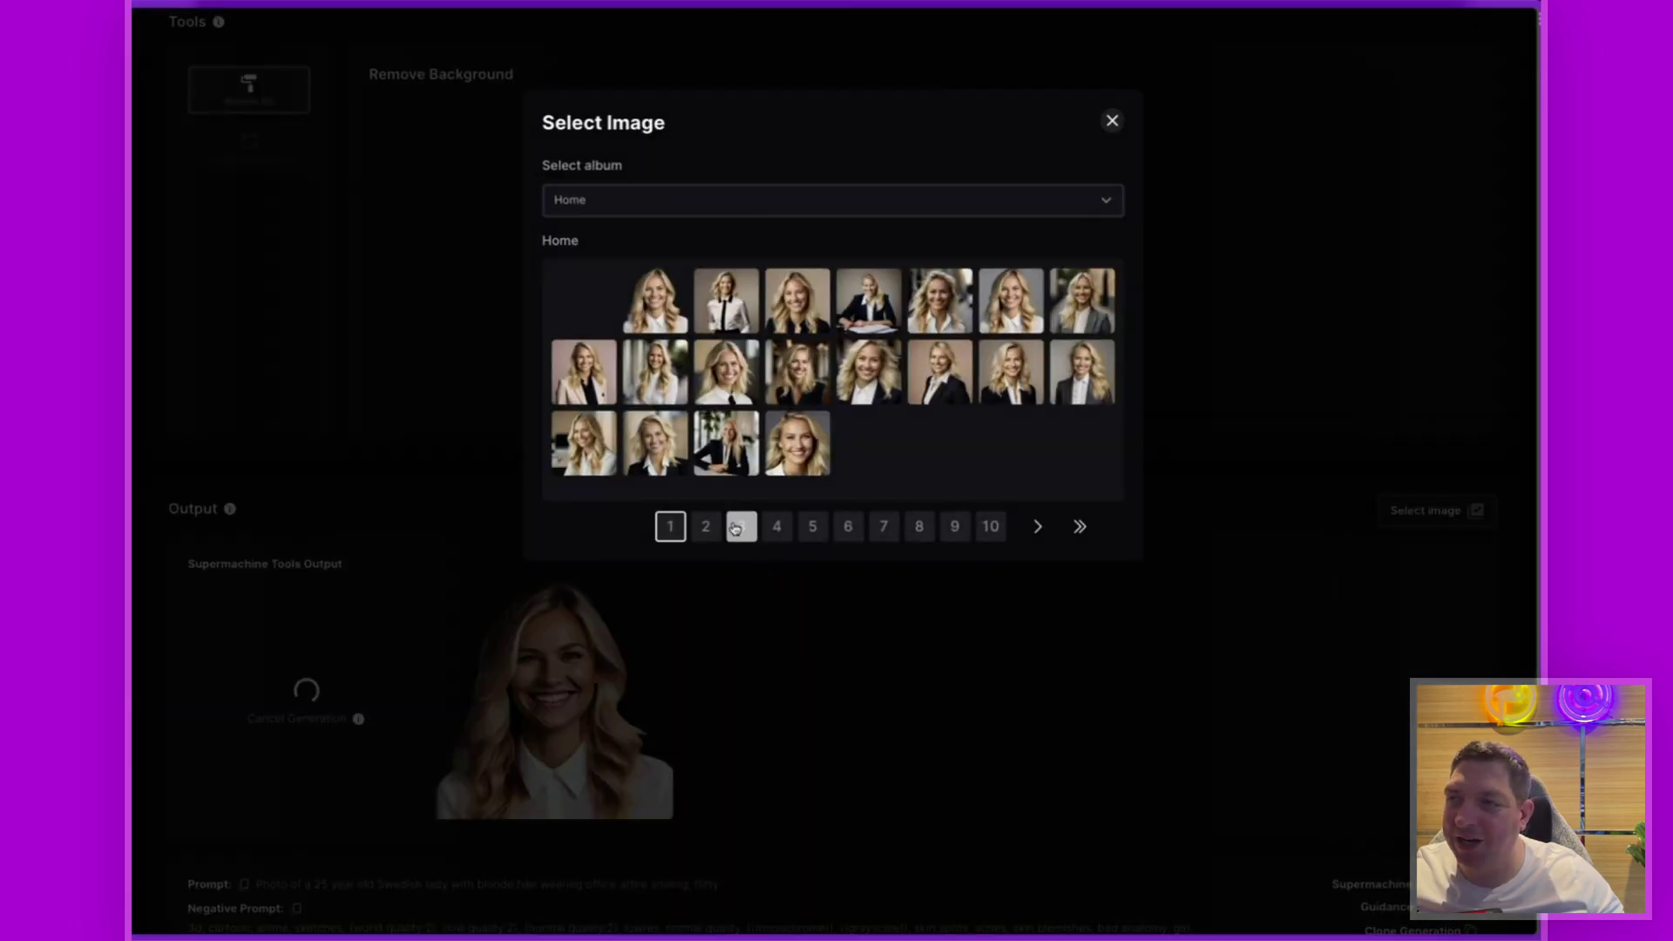
pyautogui.click(706, 527)
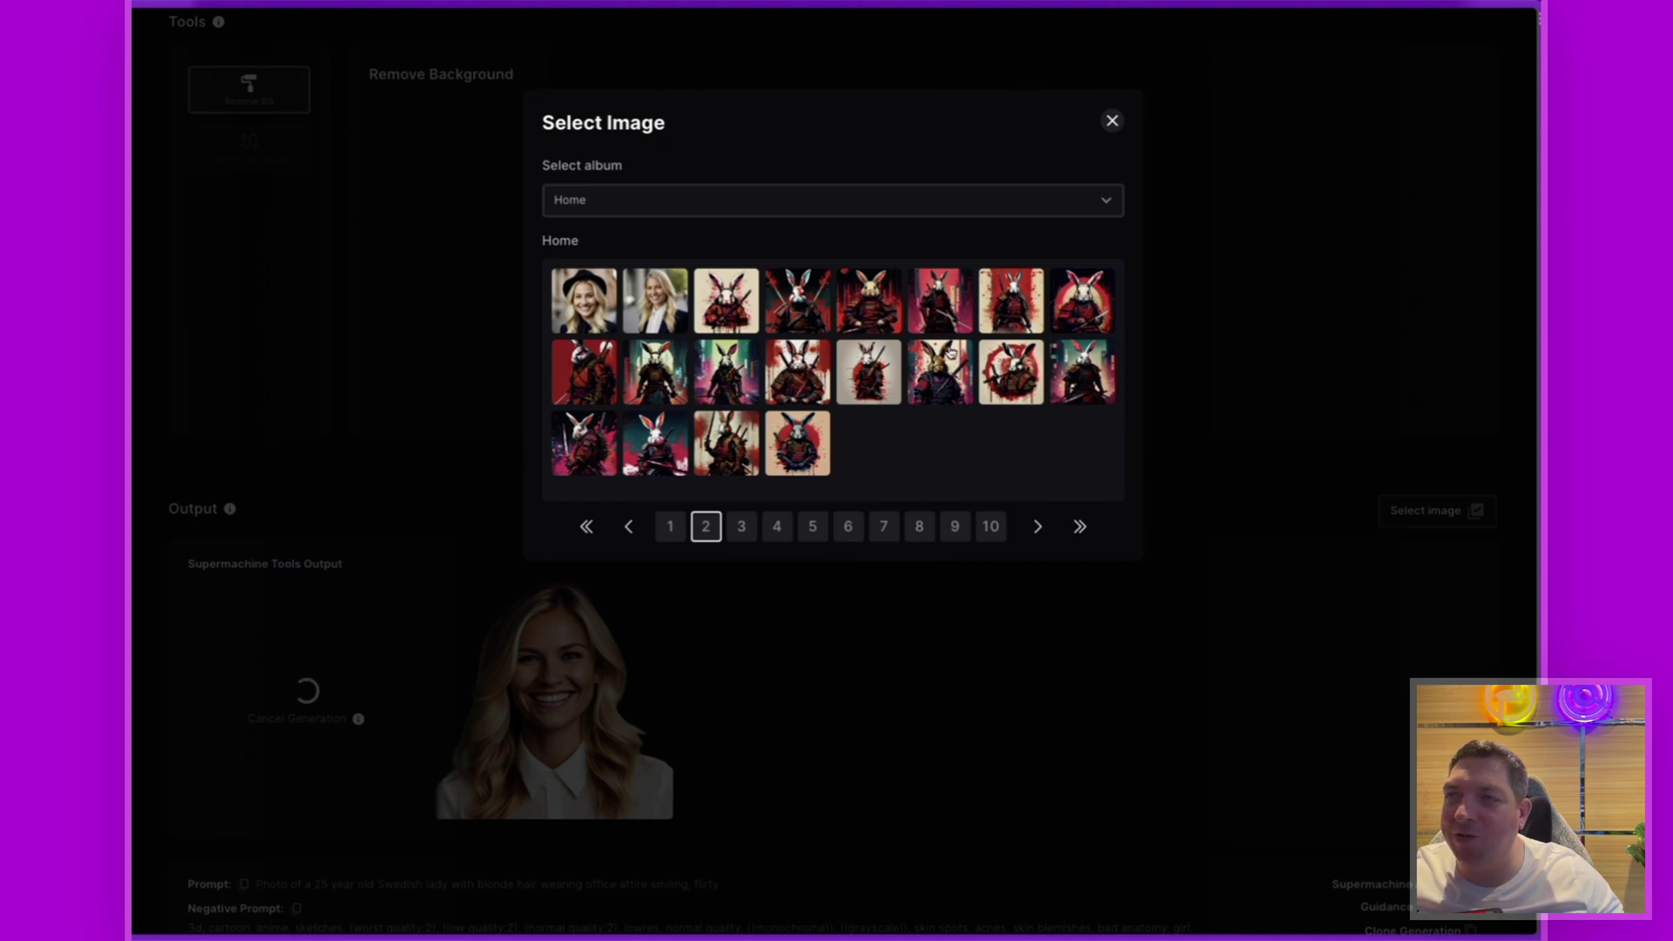
pyautogui.click(1020, 290)
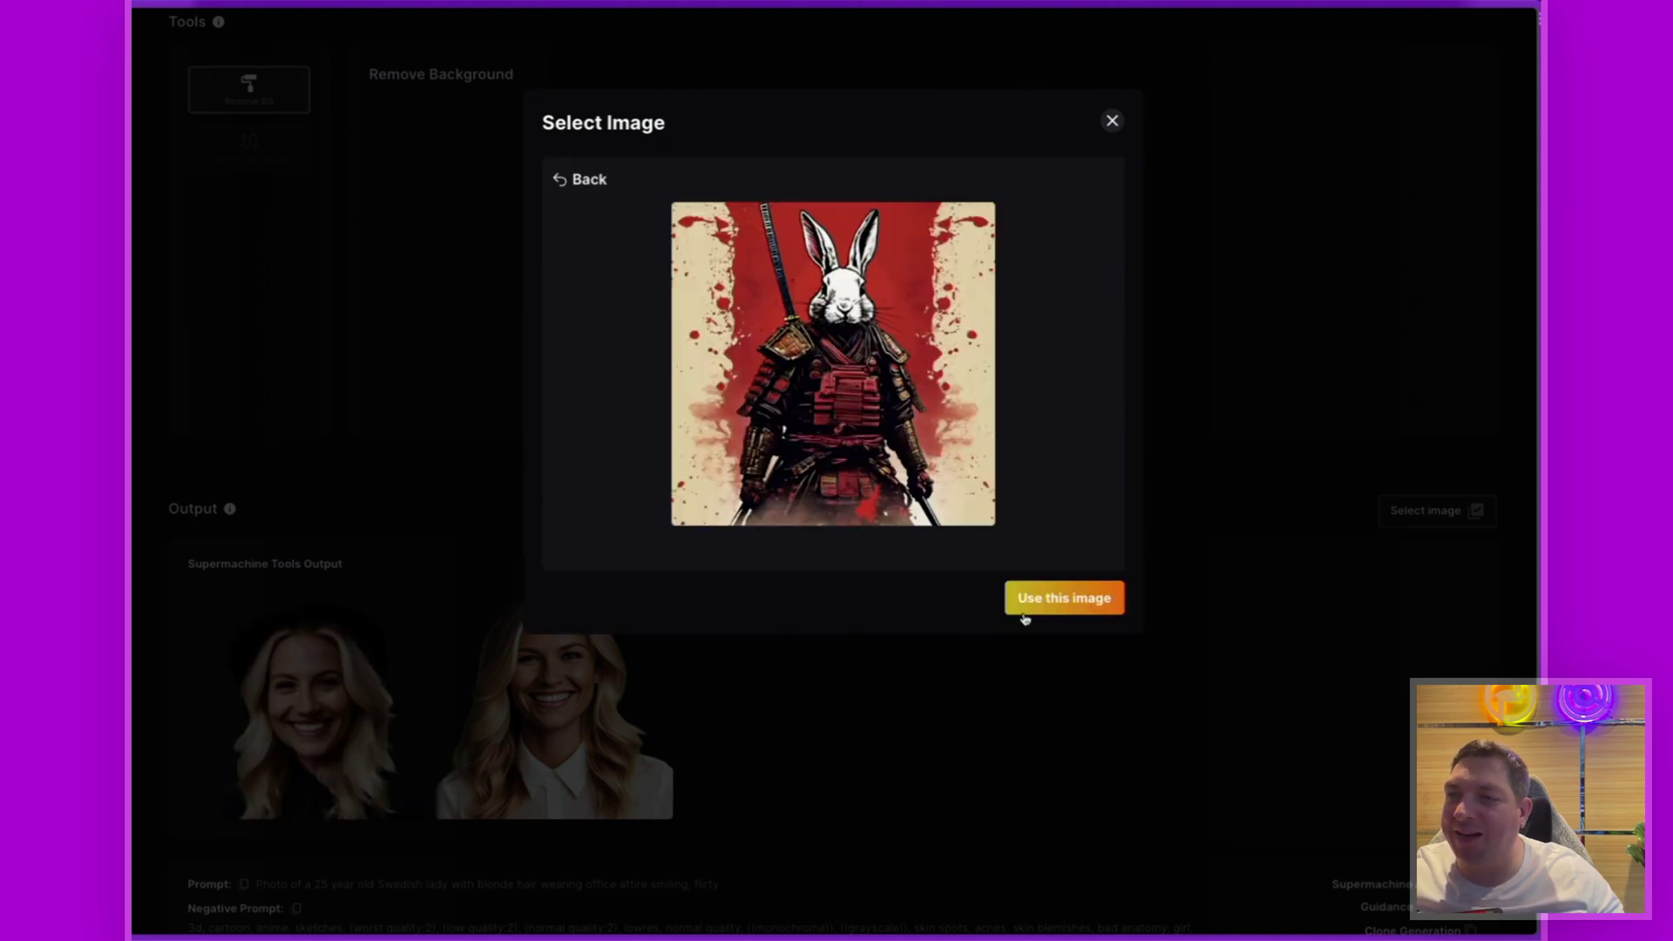
pyautogui.click(1063, 599)
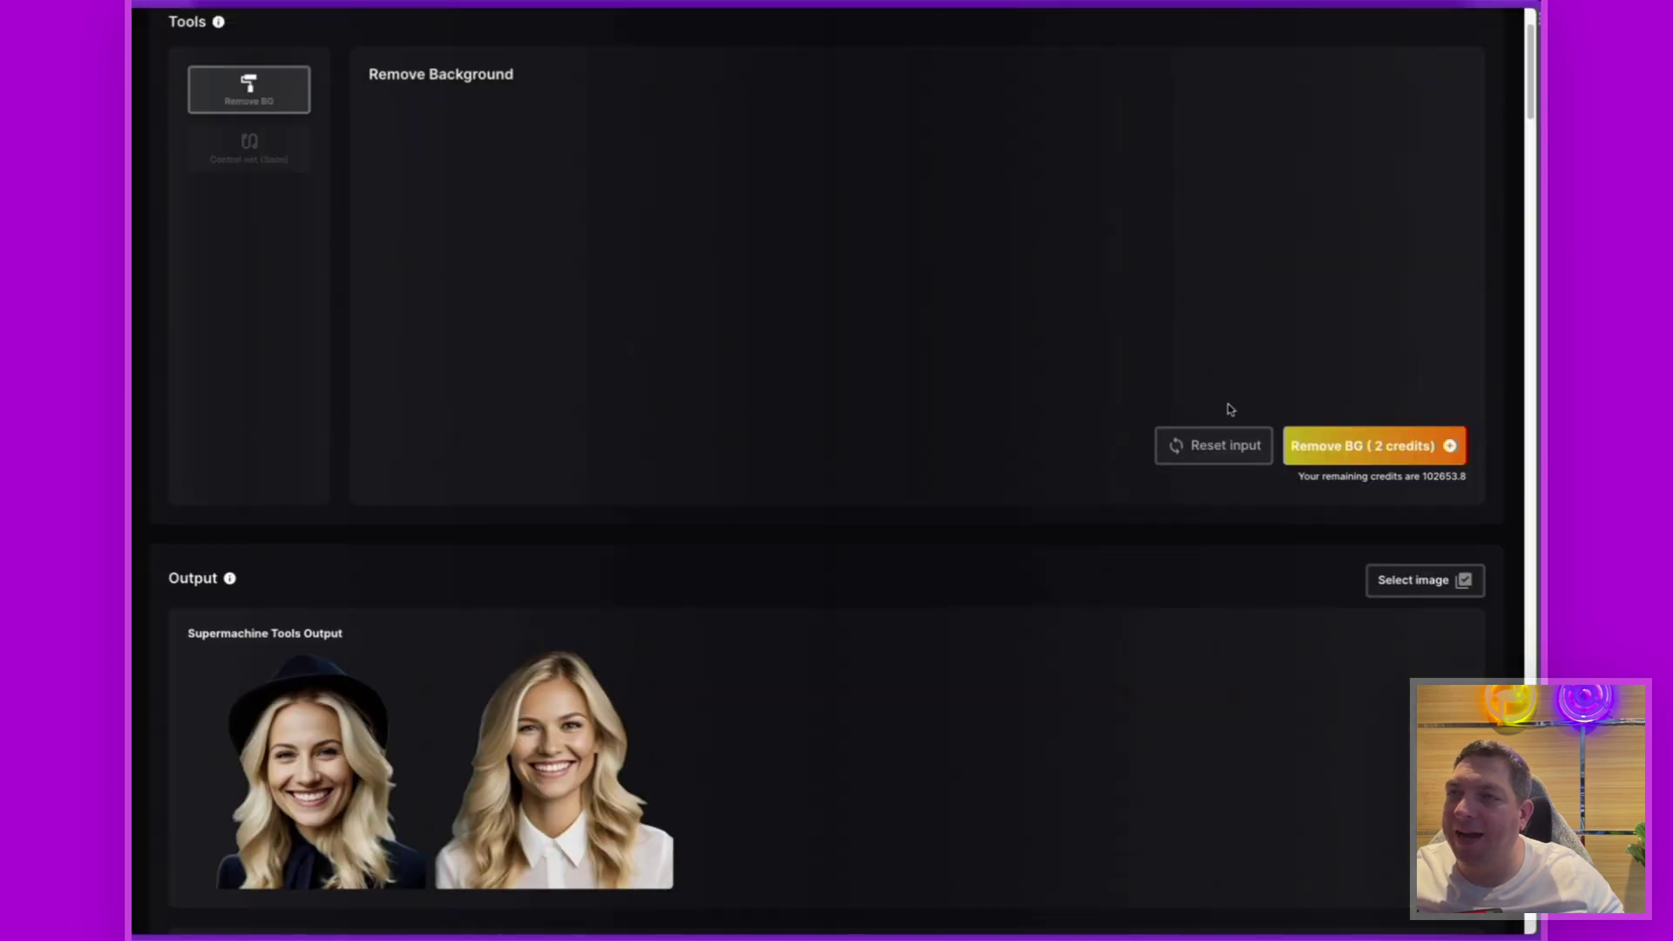
pyautogui.click(1340, 457)
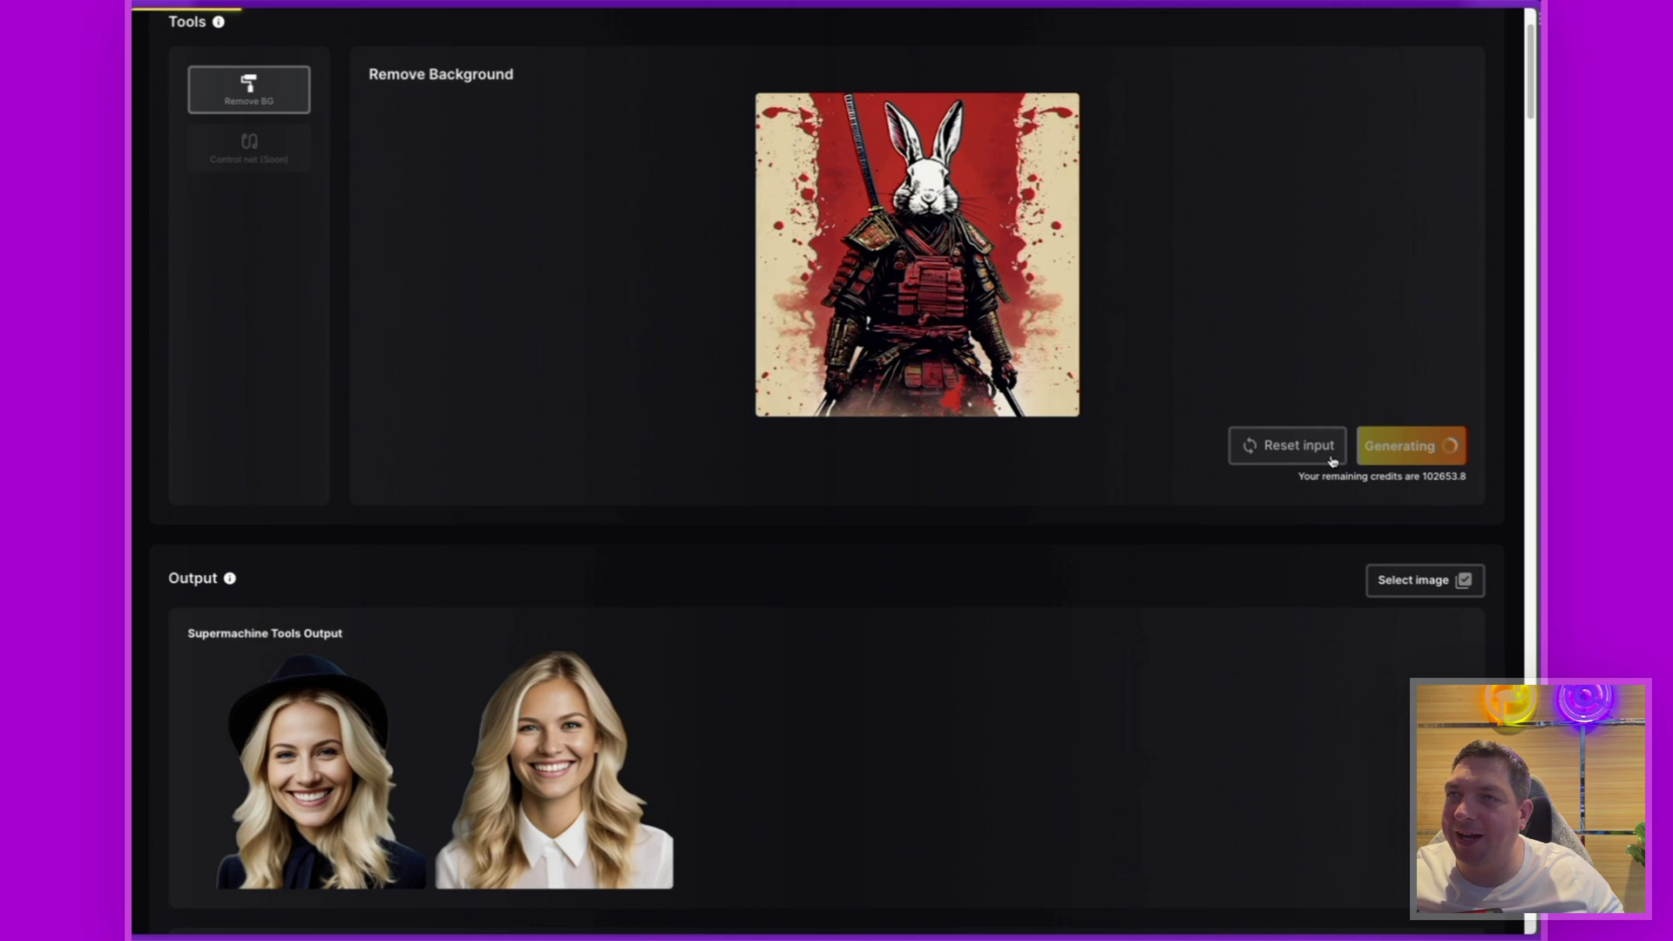
pyautogui.click(1258, 454)
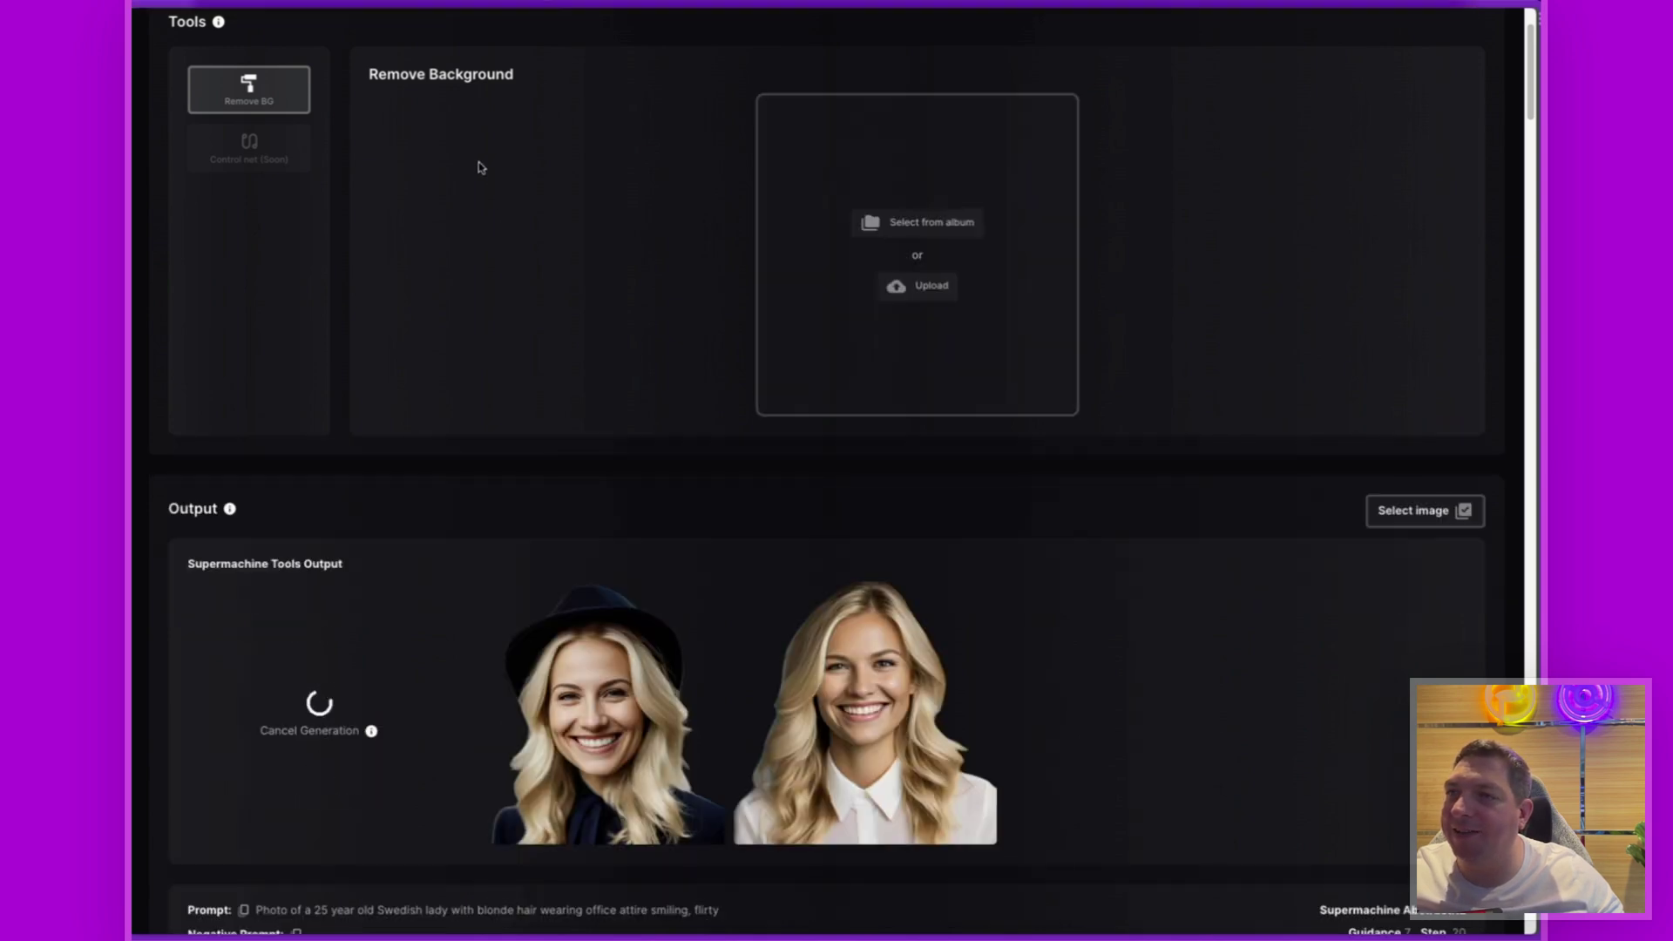
# - Run background removal on the red-circle samurai rabbit from the album
pyautogui.click(906, 223)
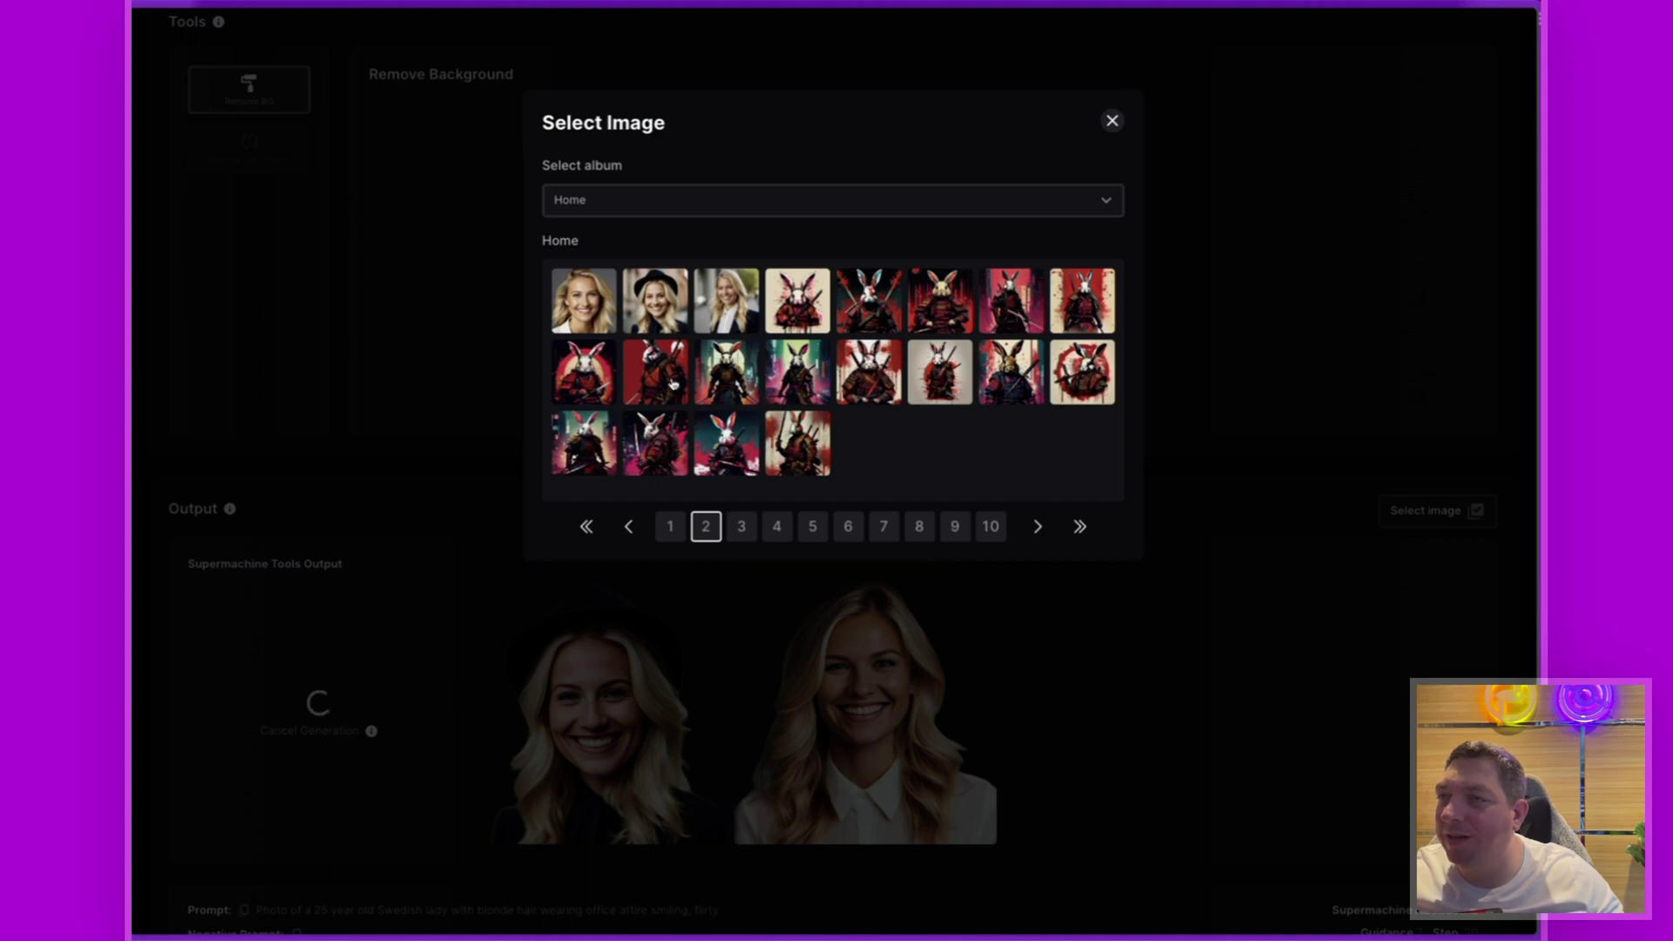
pyautogui.click(585, 376)
pyautogui.click(1068, 598)
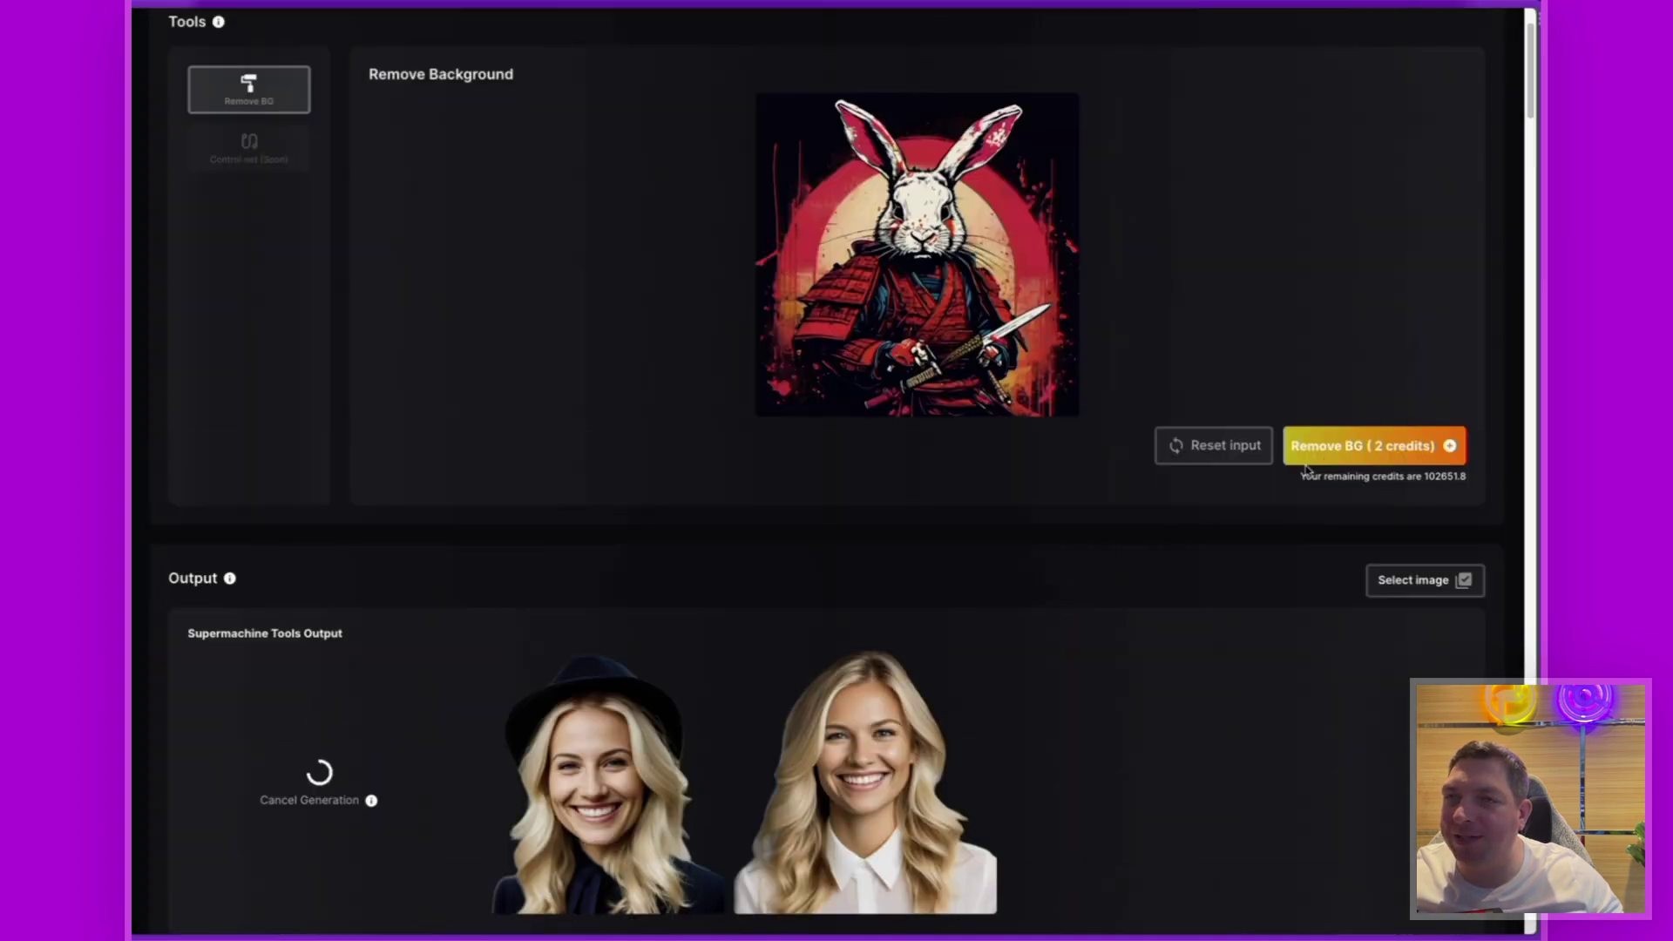
pyautogui.click(1343, 449)
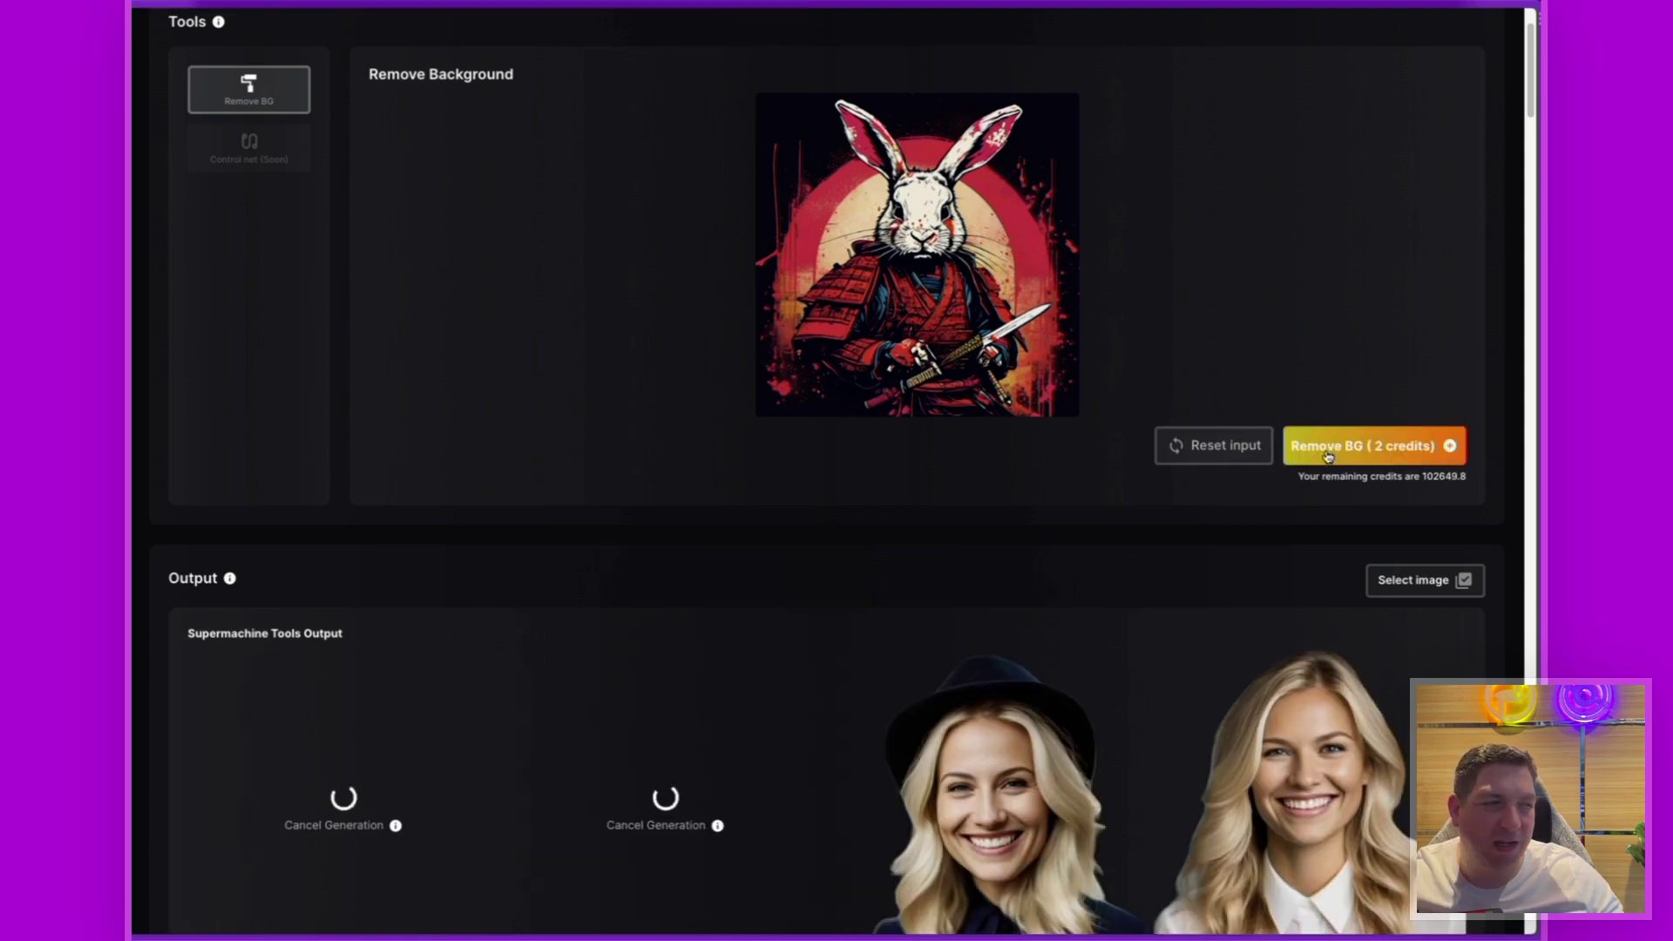
pyautogui.scroll(-3, 782, 491)
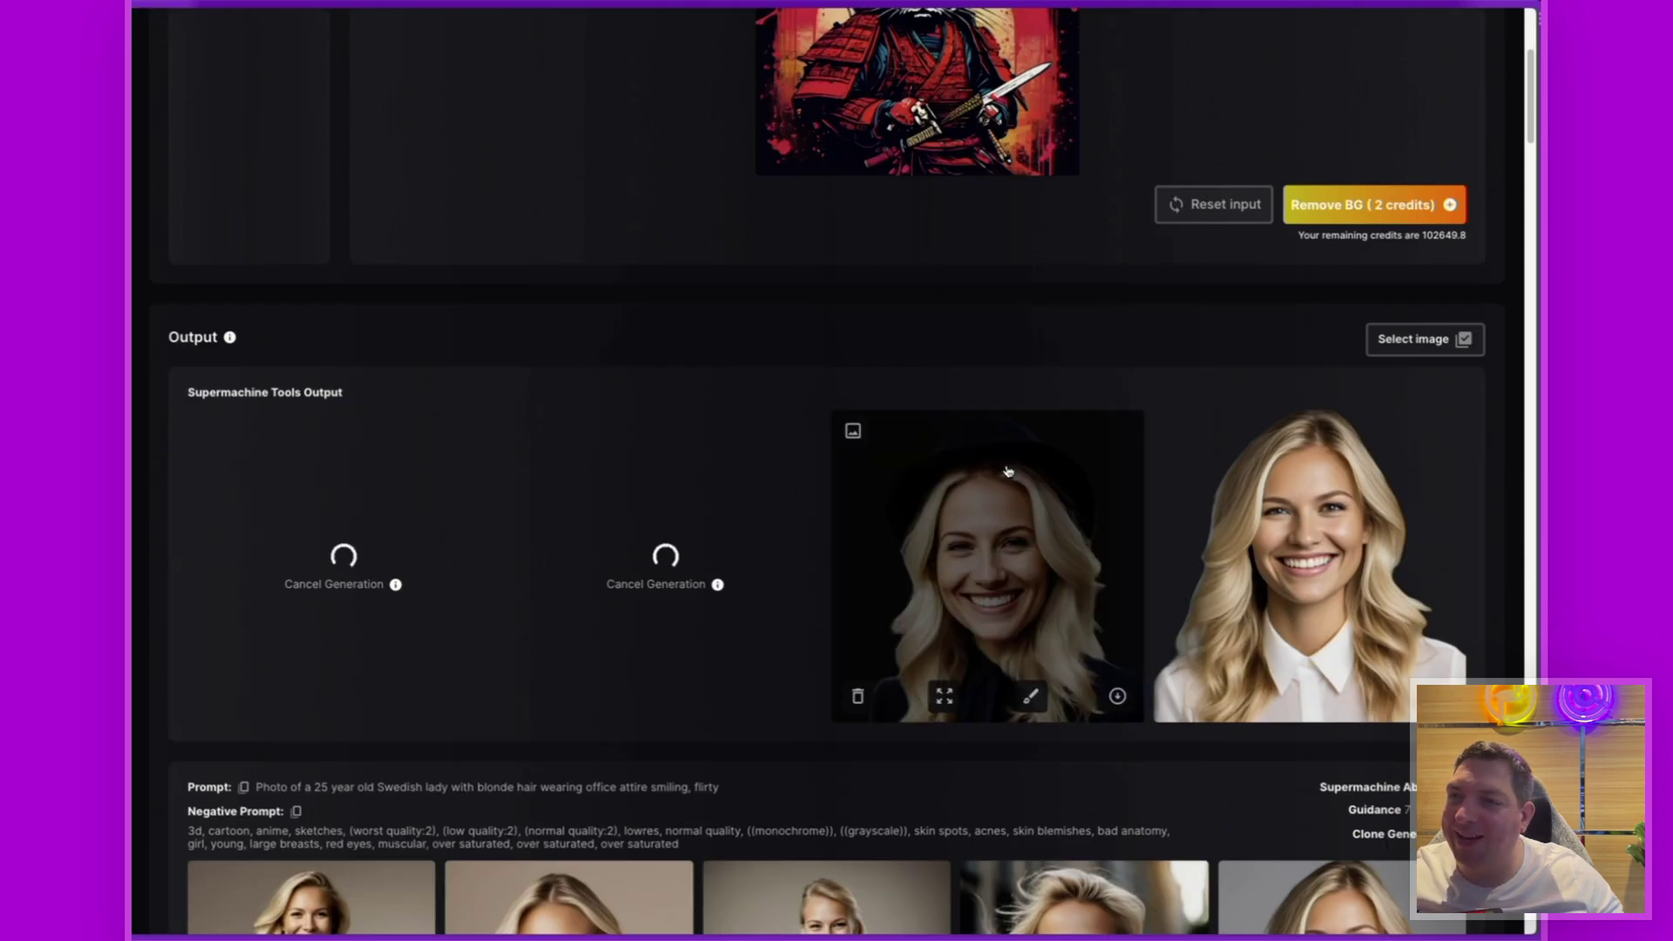
# - View the woman-in-a-hat cutout enlarged, then close the preview
pyautogui.moveTo(1085, 527)
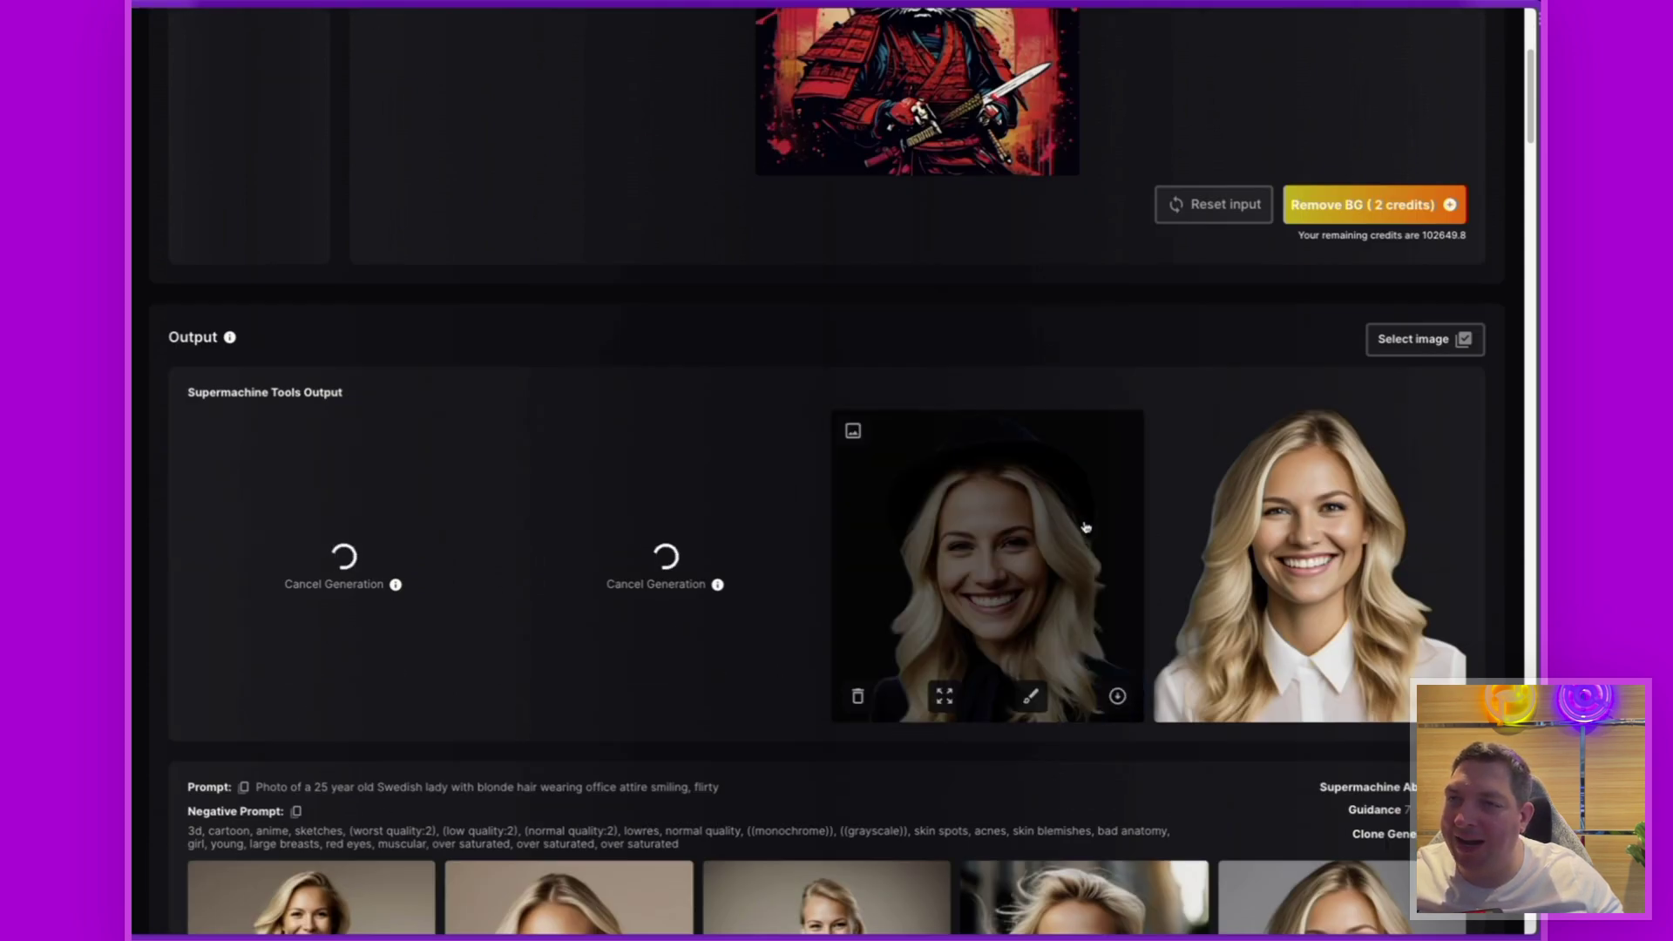
pyautogui.click(1032, 540)
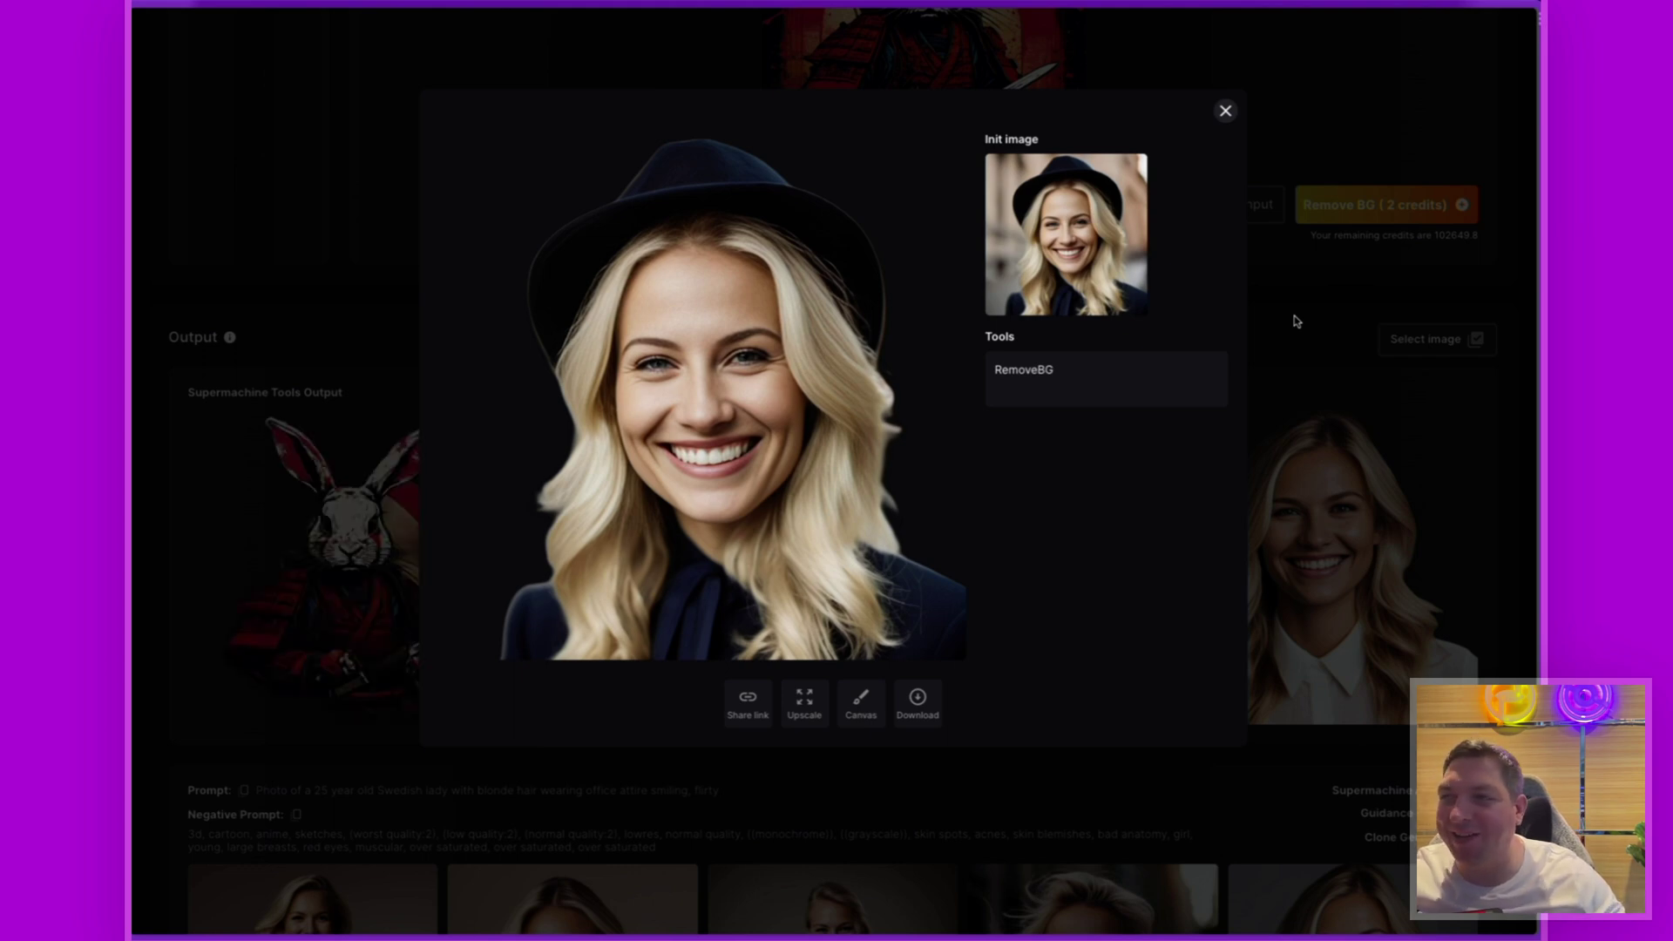
pyautogui.click(1296, 322)
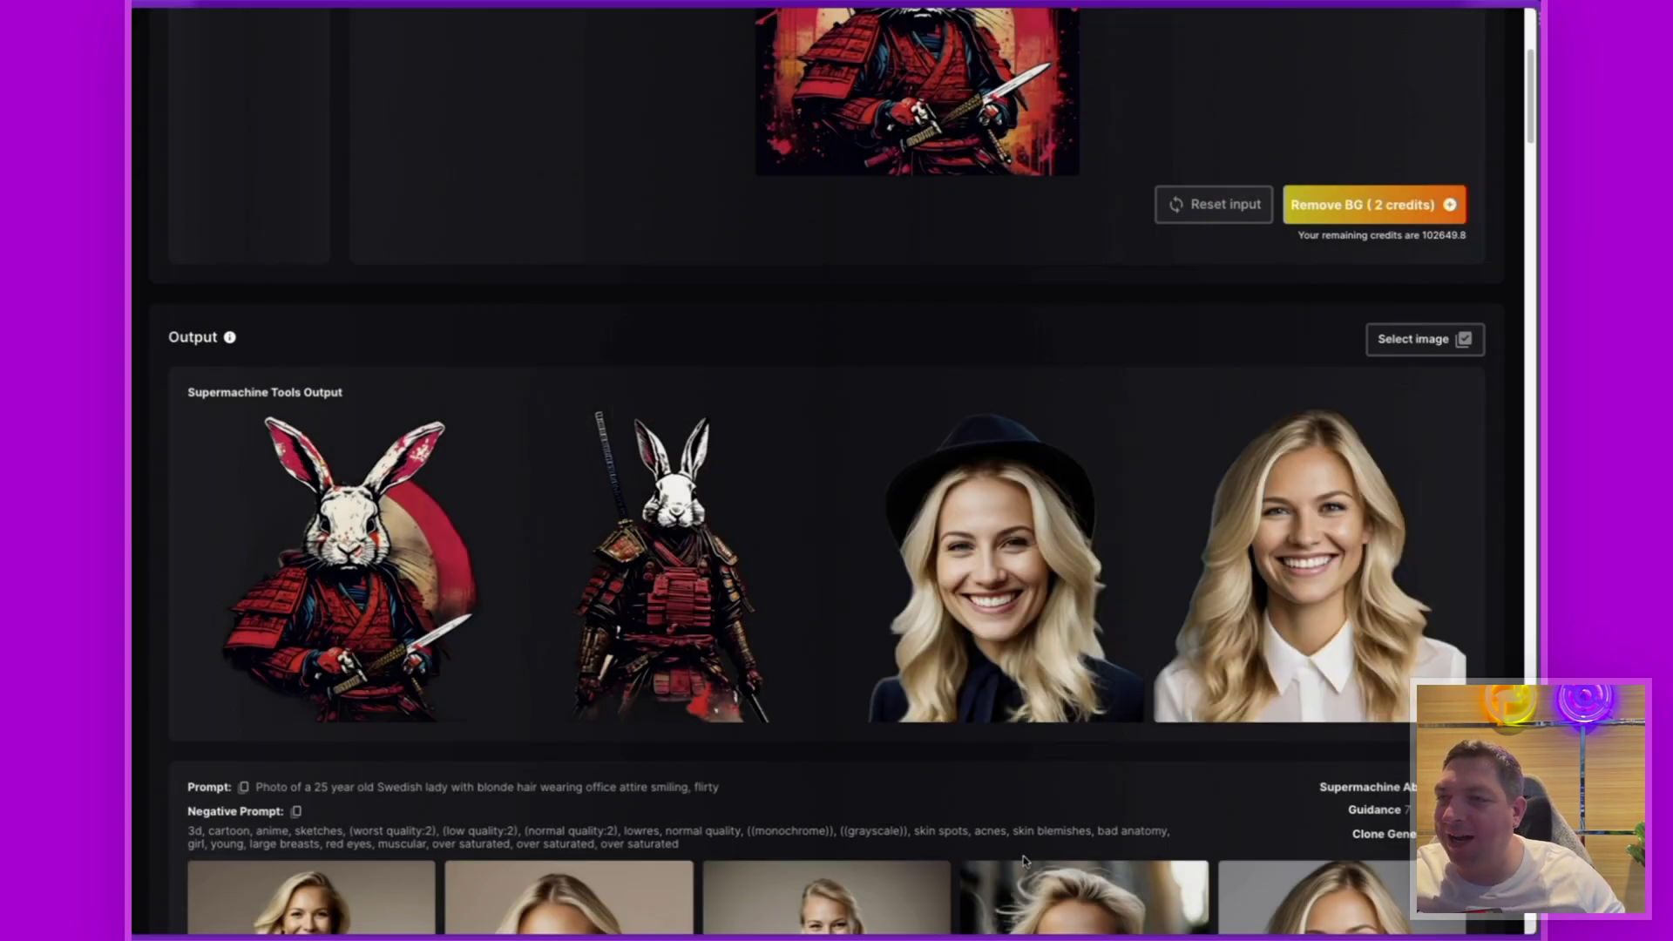
# - Inspect the standing and red-circle samurai rabbit cutouts in enlarged previews
pyautogui.moveTo(736, 688)
pyautogui.scroll(2, 738, 728)
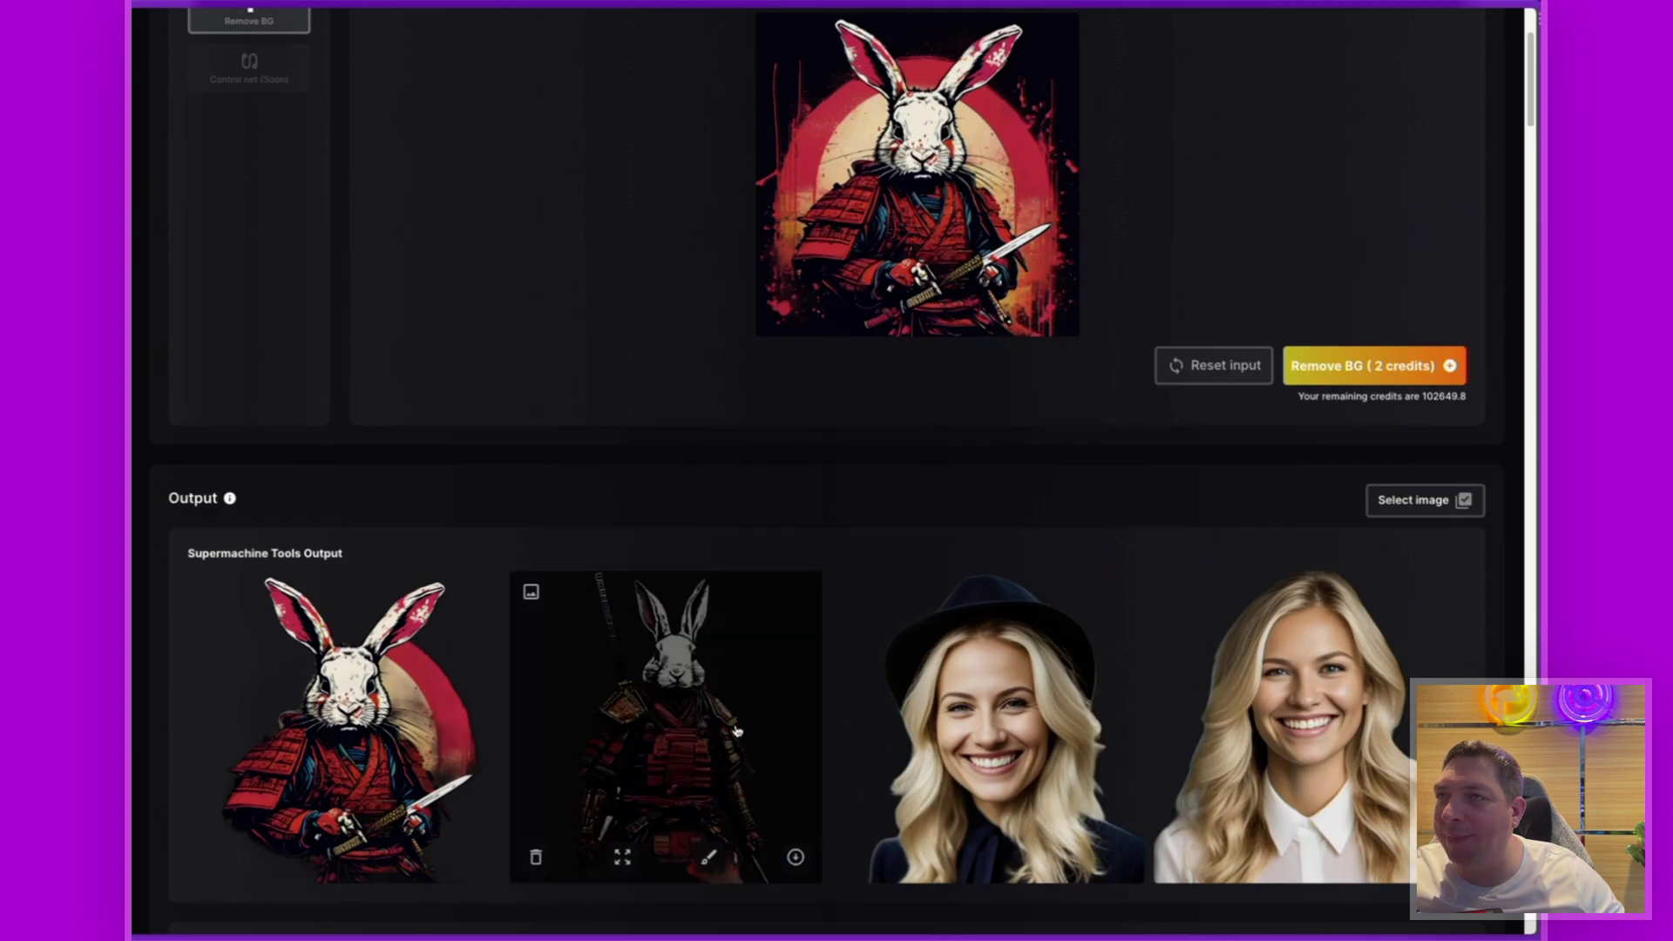
pyautogui.click(737, 730)
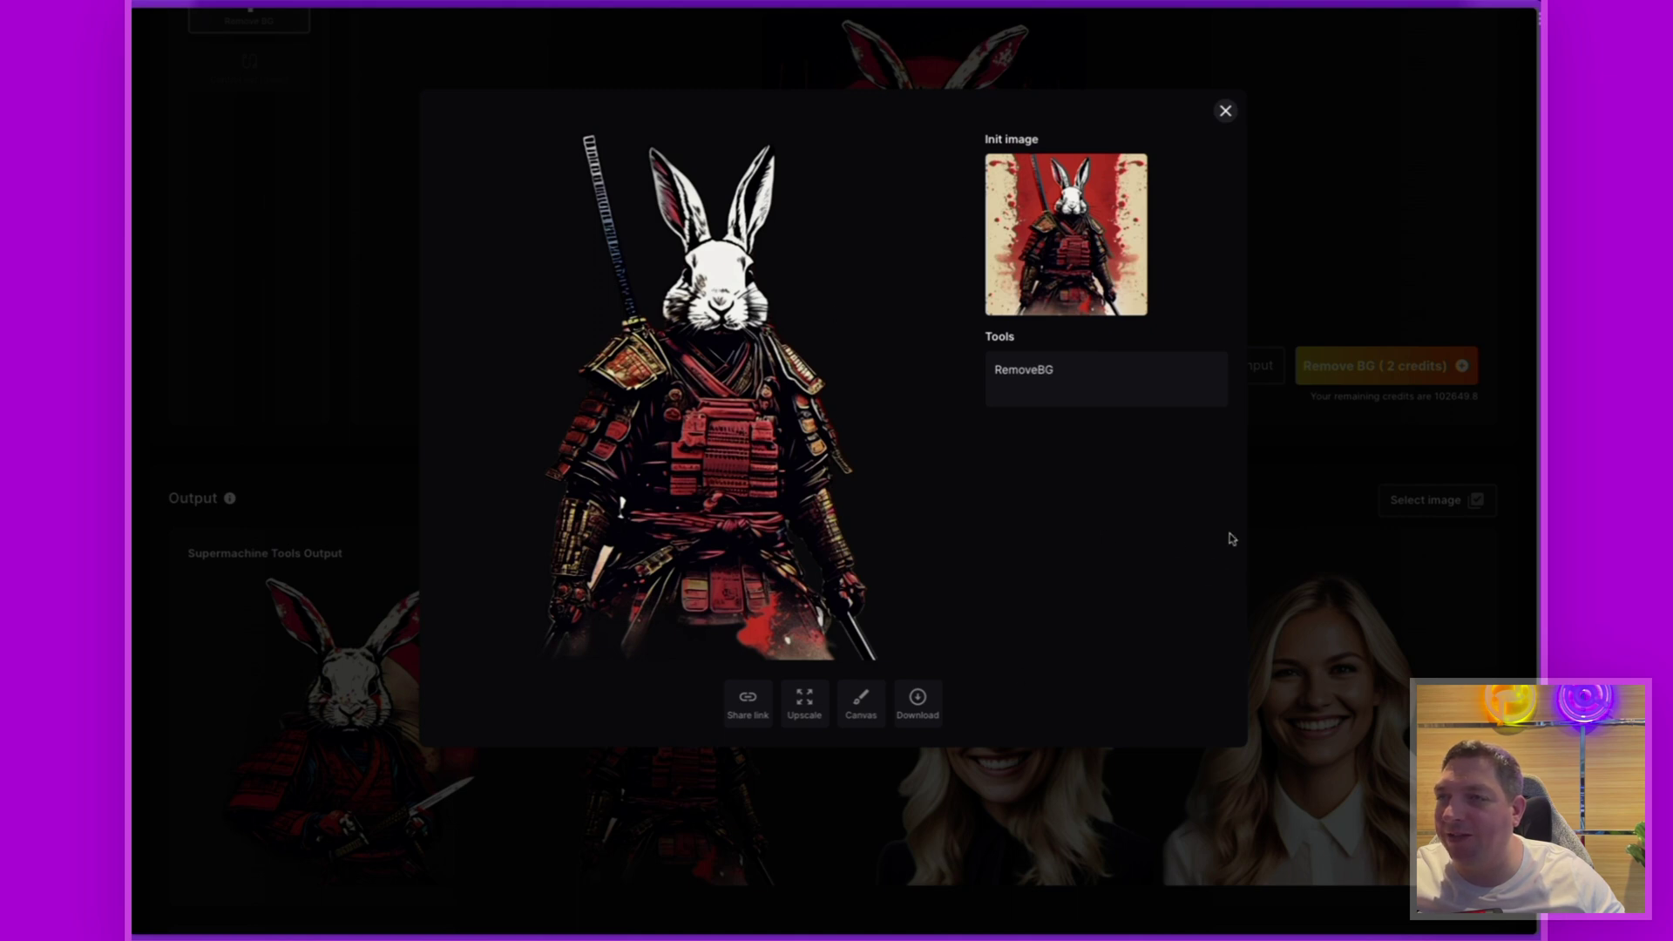
pyautogui.click(1329, 537)
pyautogui.click(401, 731)
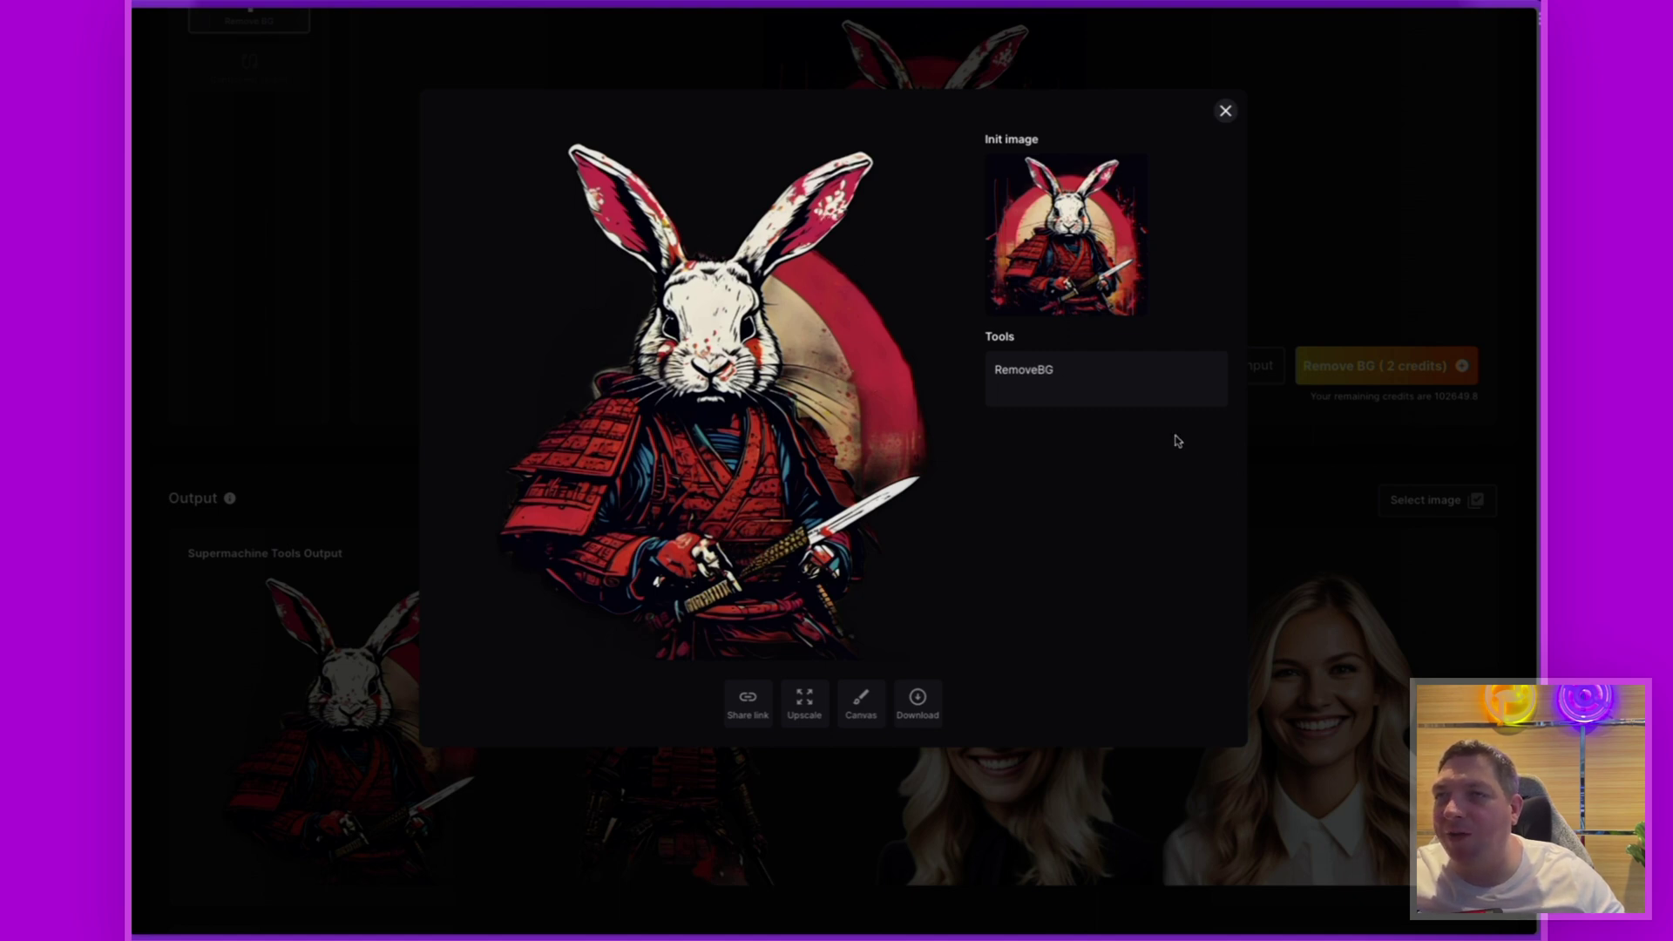
pyautogui.click(1356, 471)
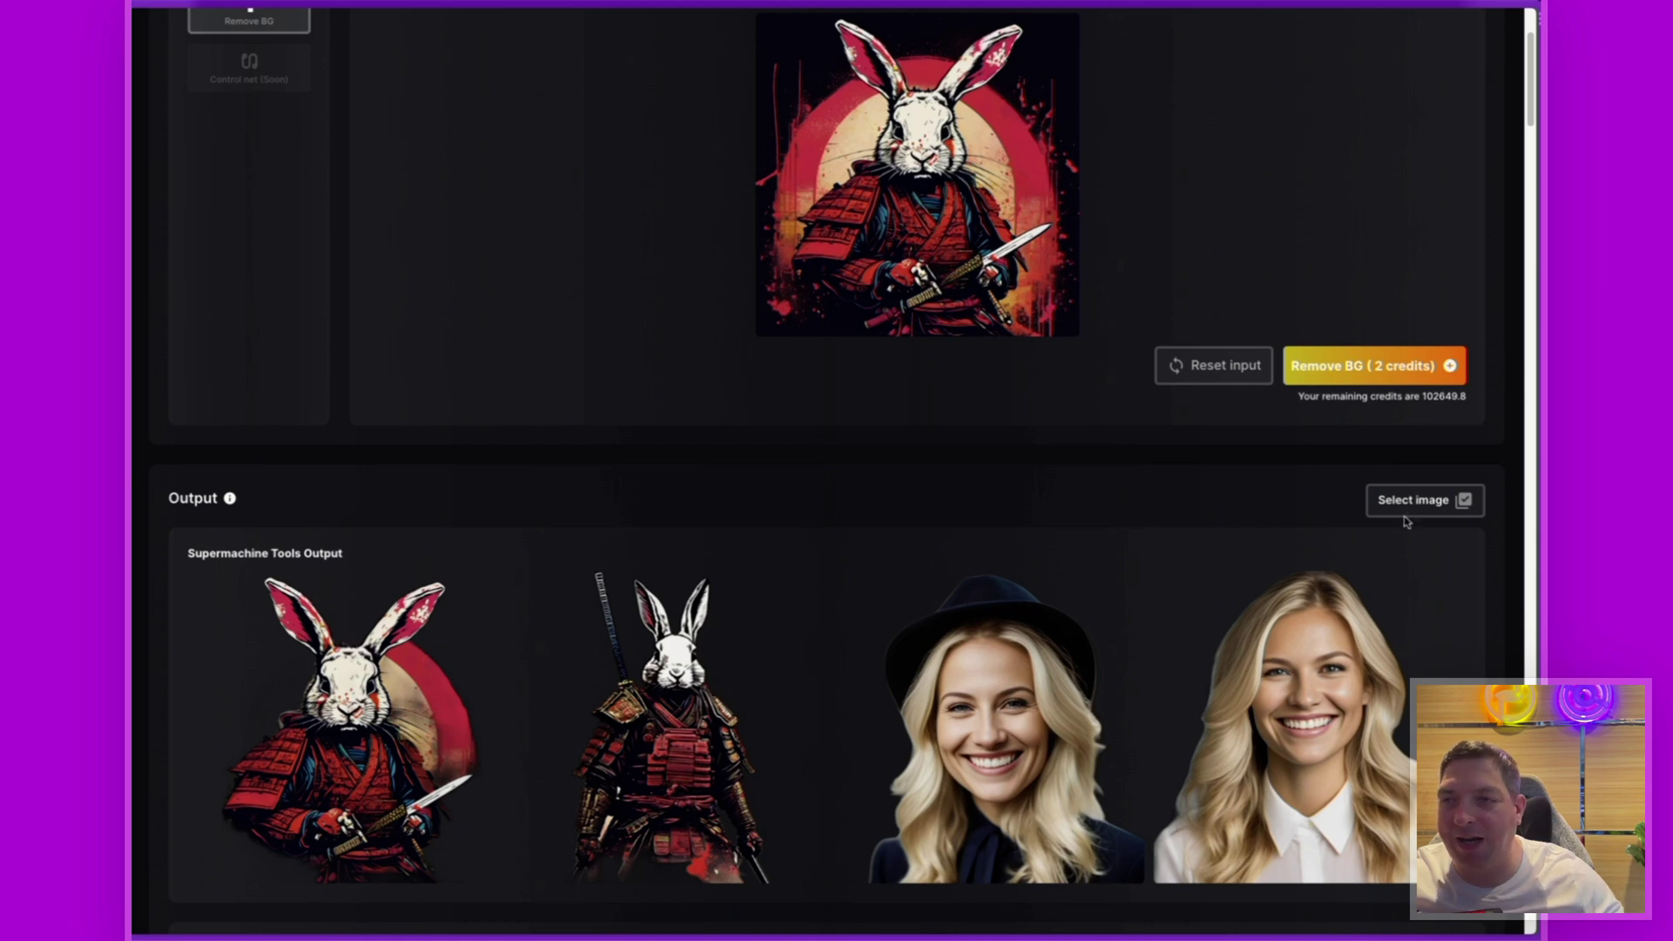
# - View the white-shirt woman cutout enlarged, then close the preview
pyautogui.click(1364, 713)
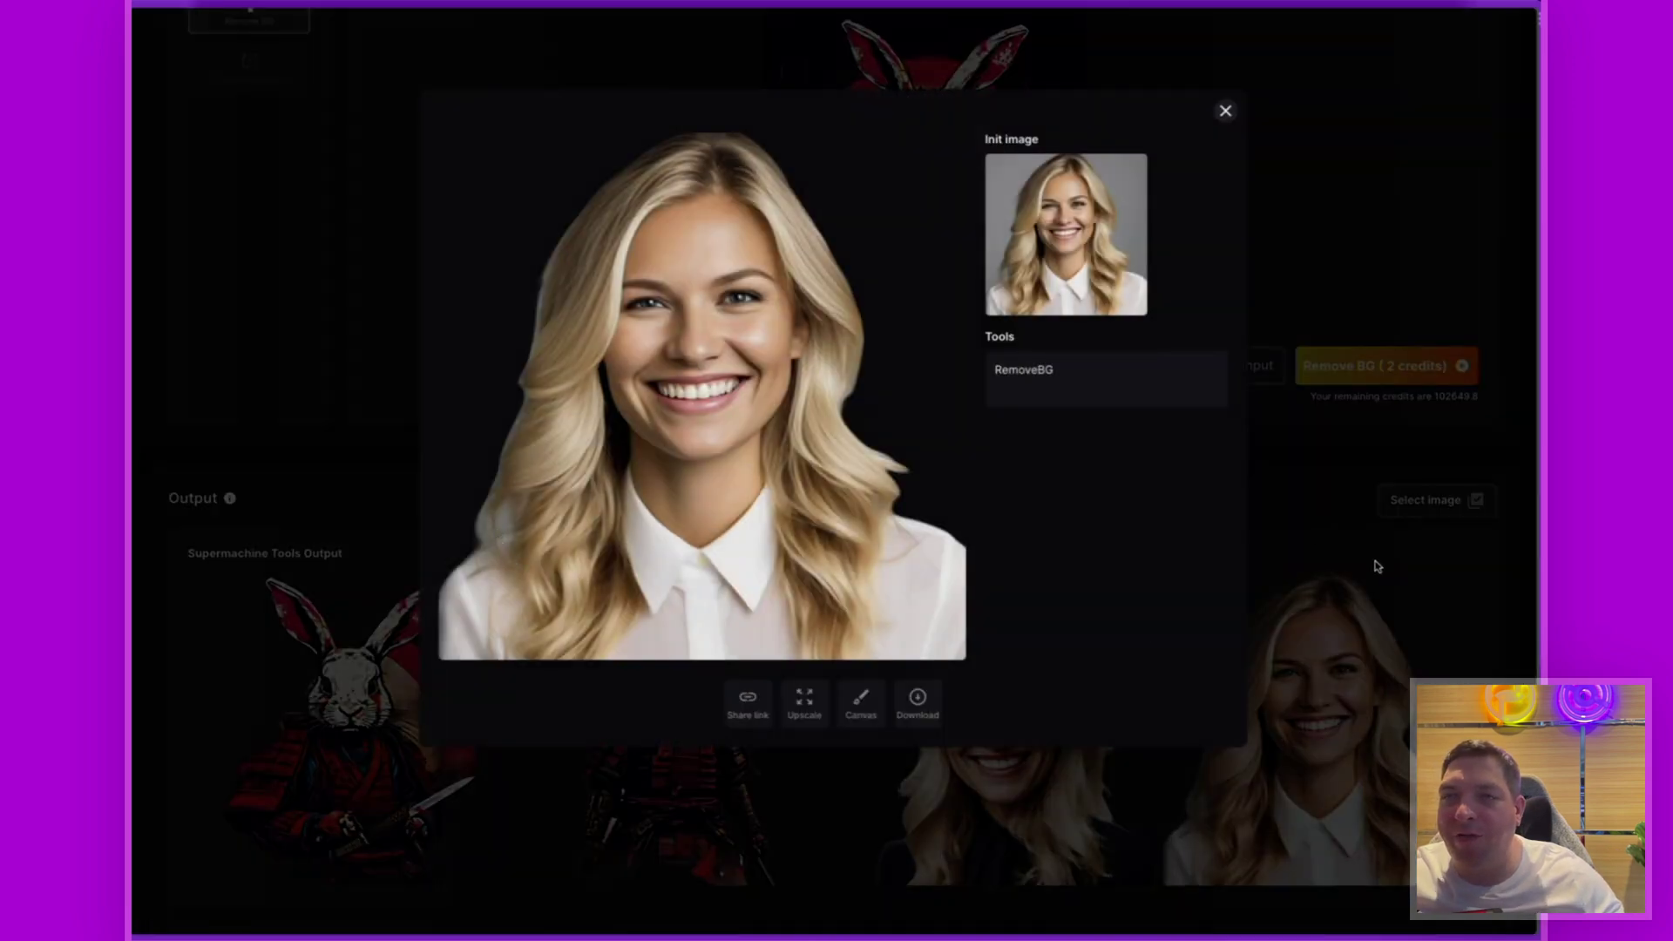
pyautogui.click(1321, 535)
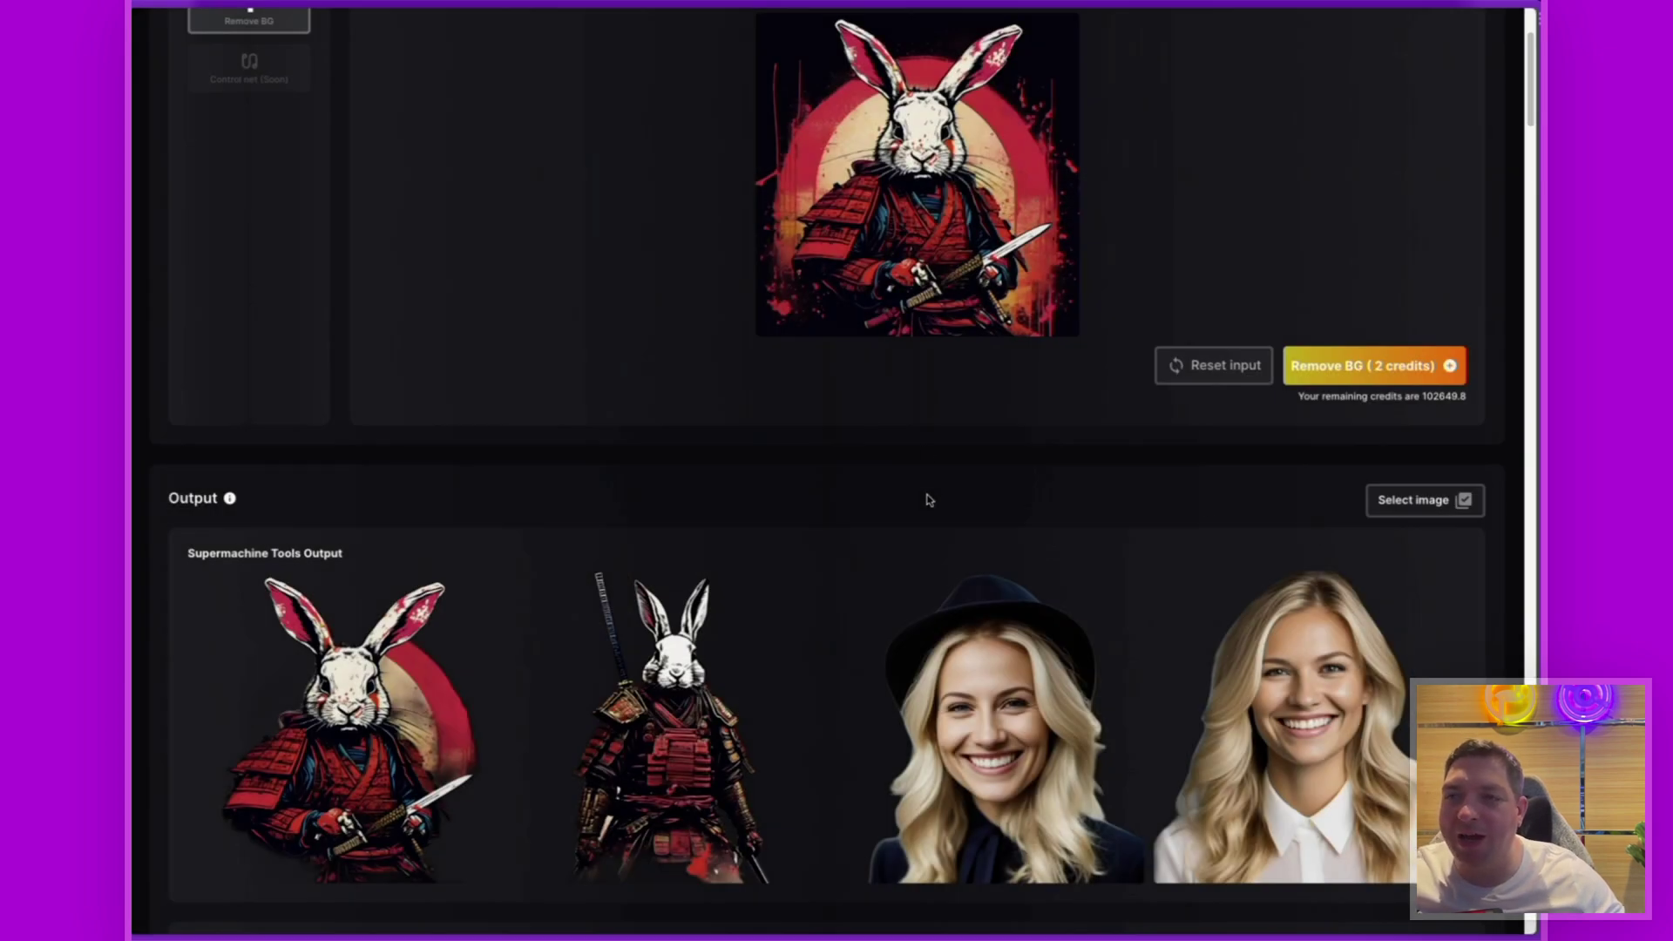
pyautogui.scroll(3, 929, 499)
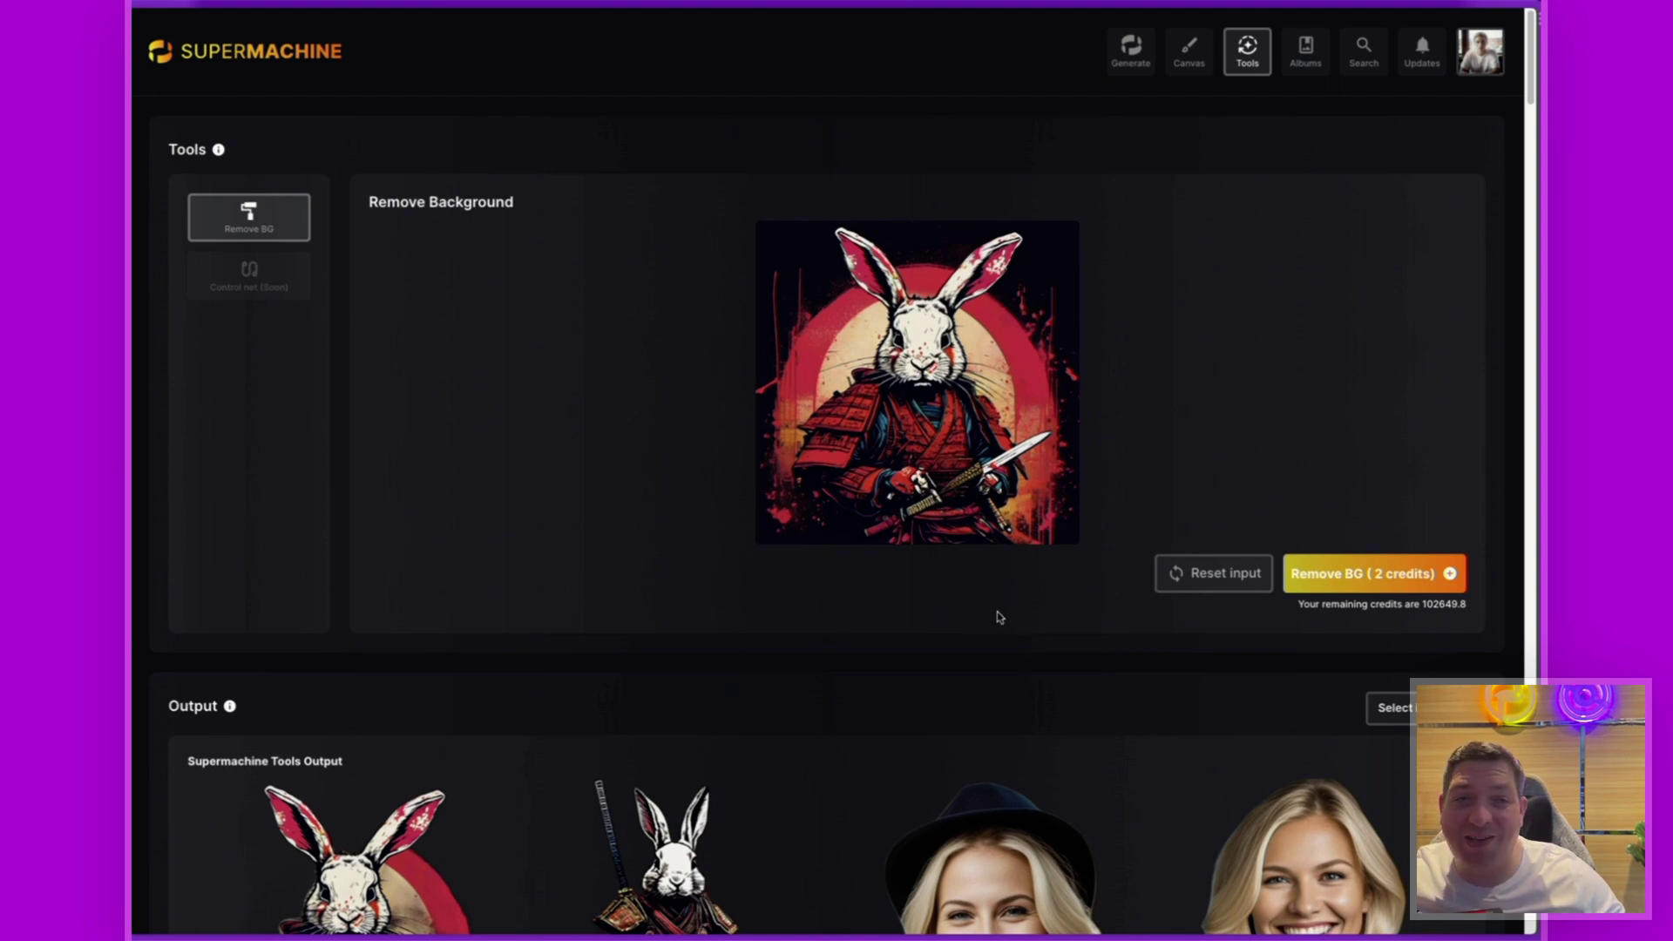
pyautogui.scroll(-2, 1000, 668)
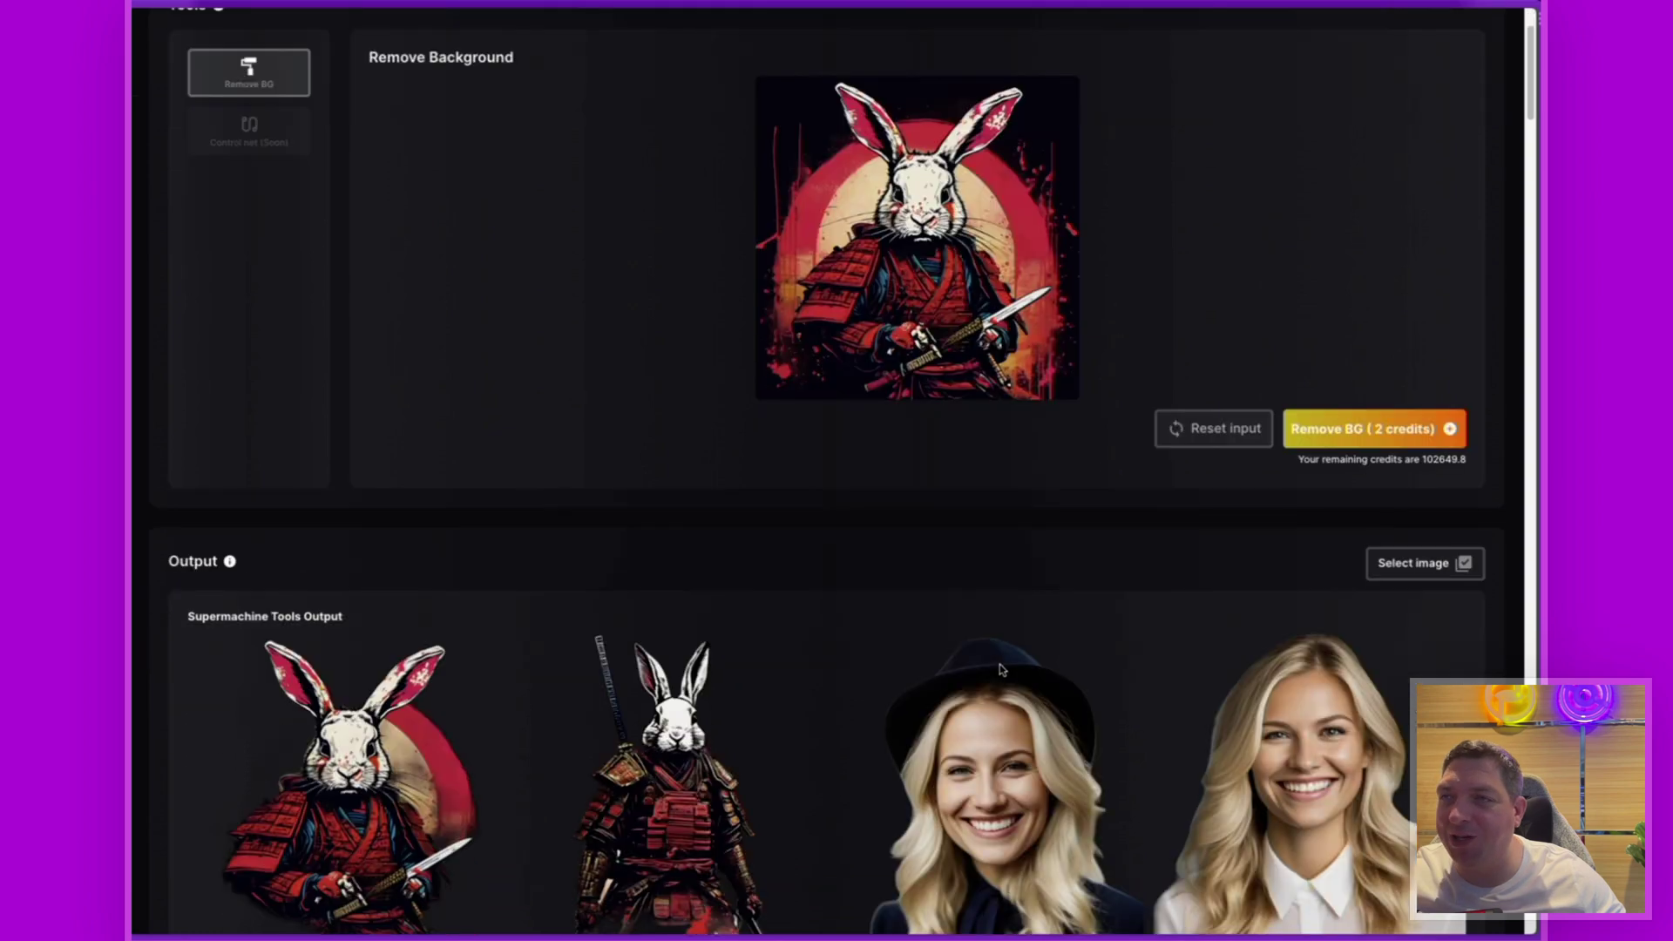
# - Clear the rabbit input and upload the shirtless muscular man photo from the computer
pyautogui.click(1207, 431)
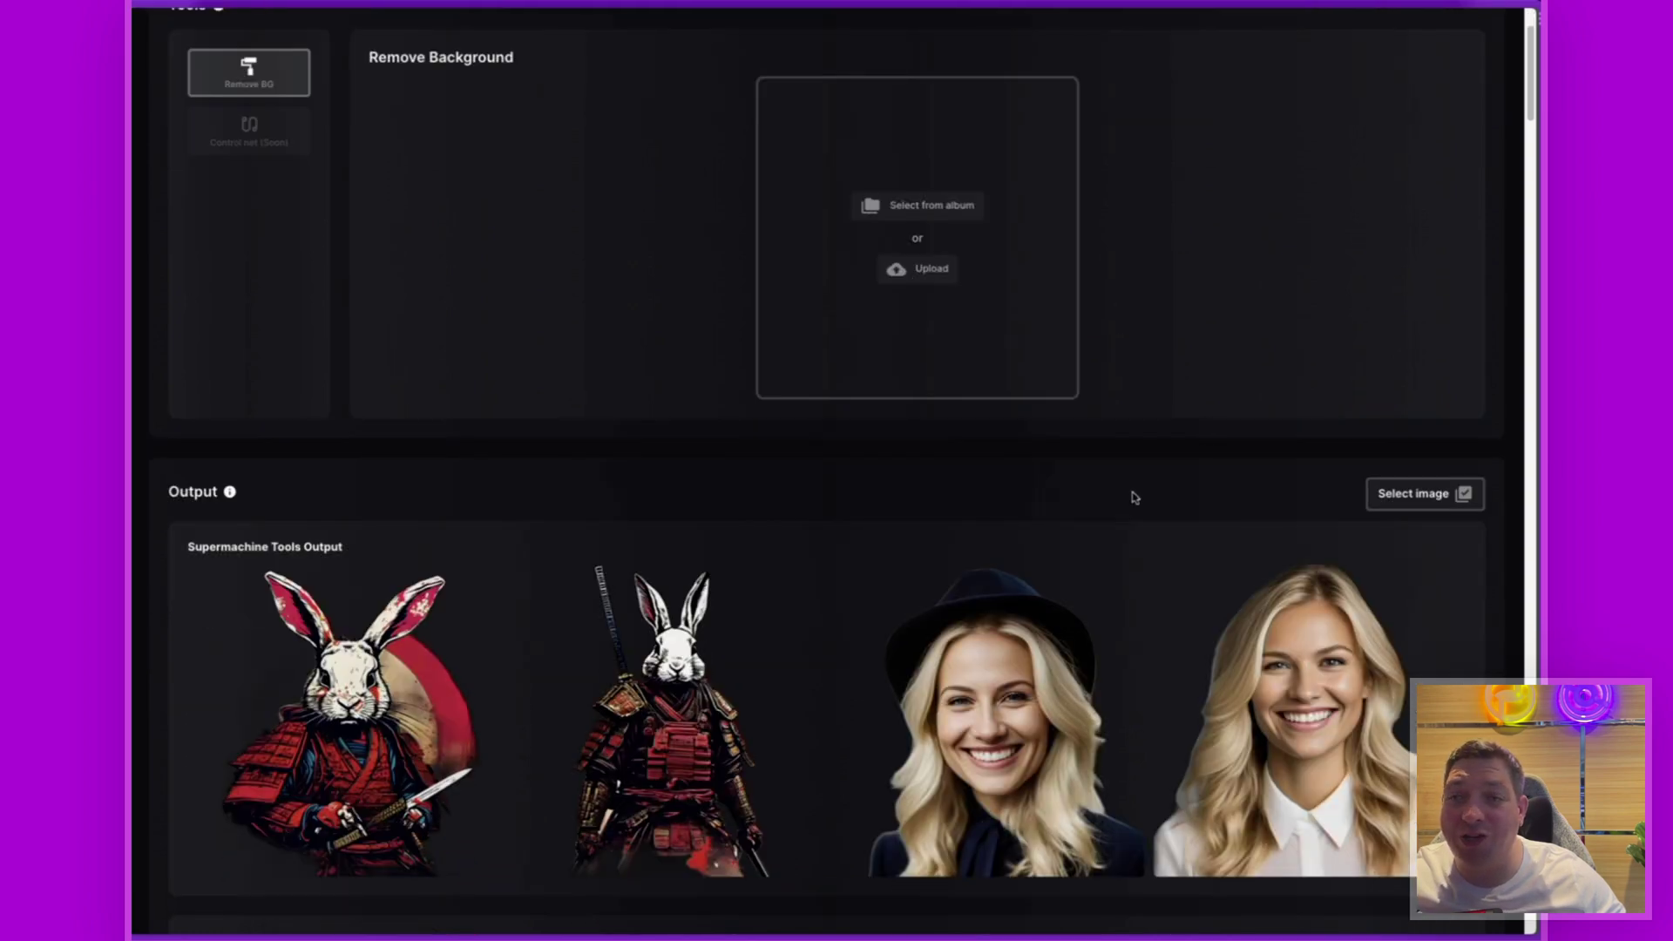
pyautogui.scroll(2, 1135, 497)
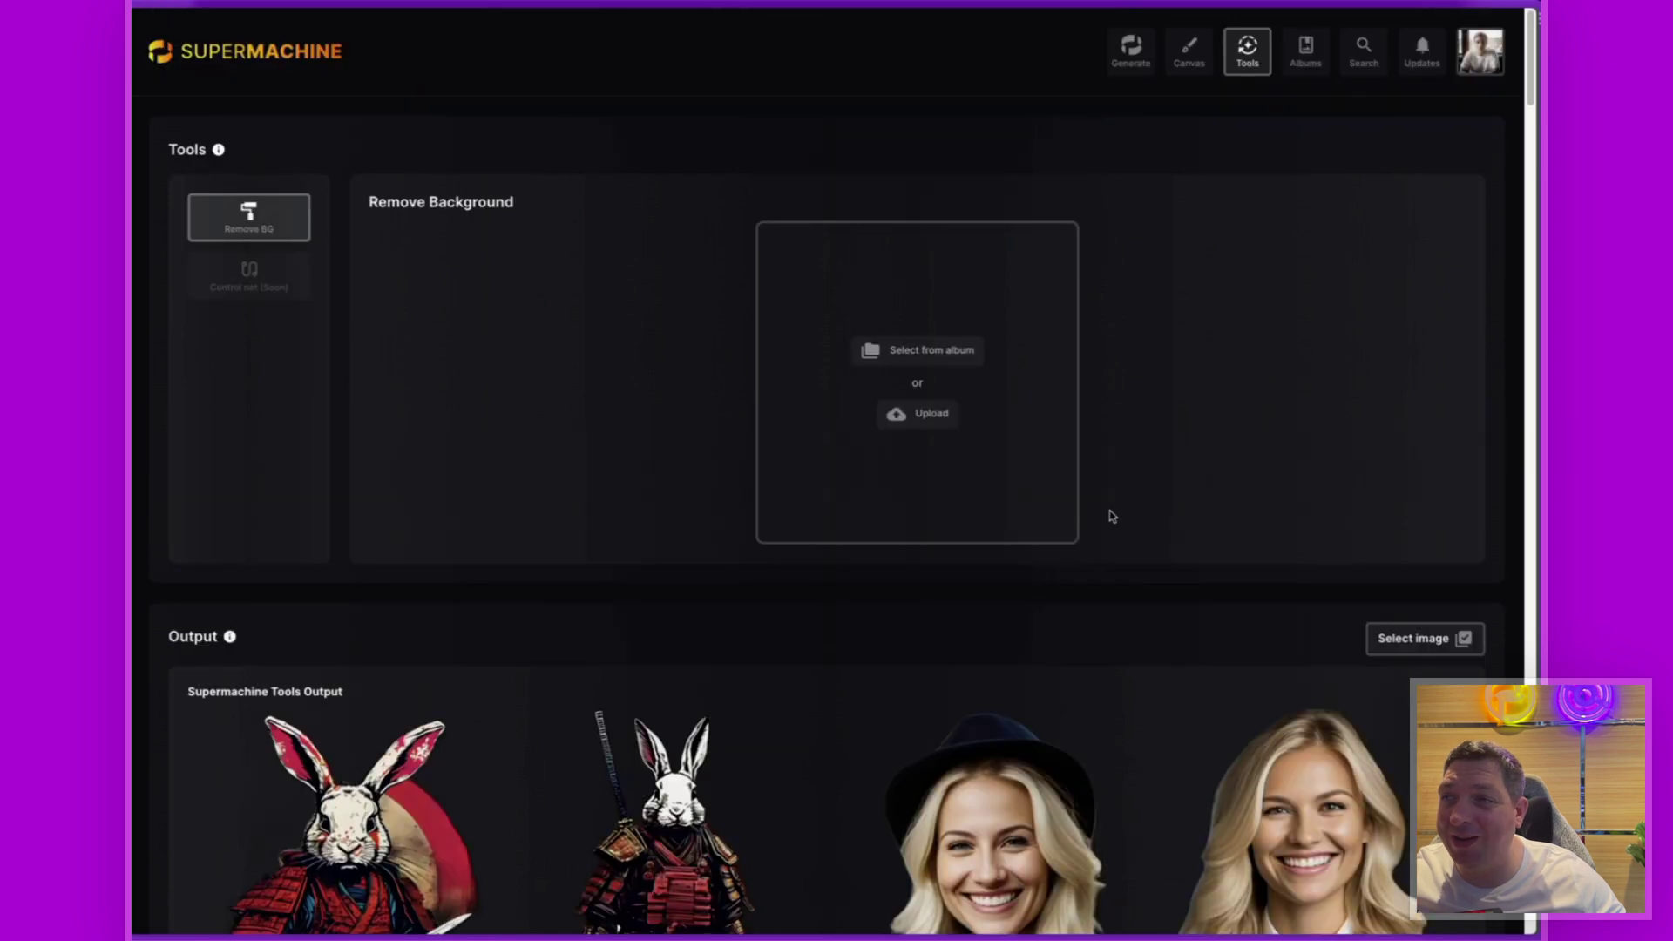
pyautogui.click(946, 422)
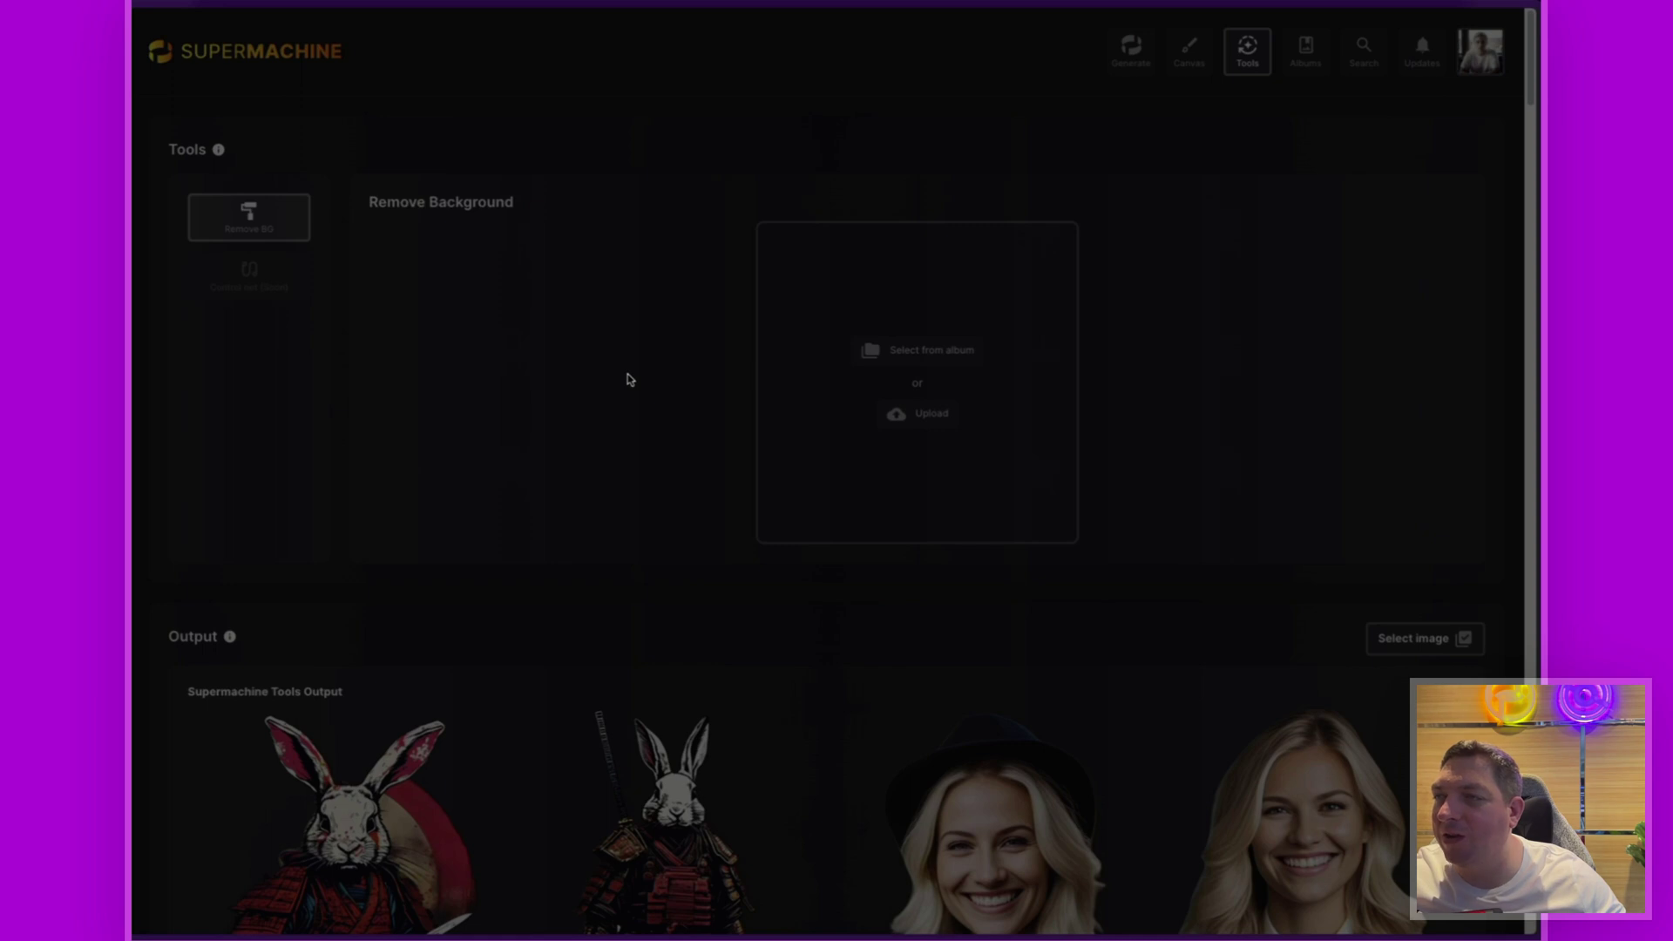
pyautogui.press('Return')
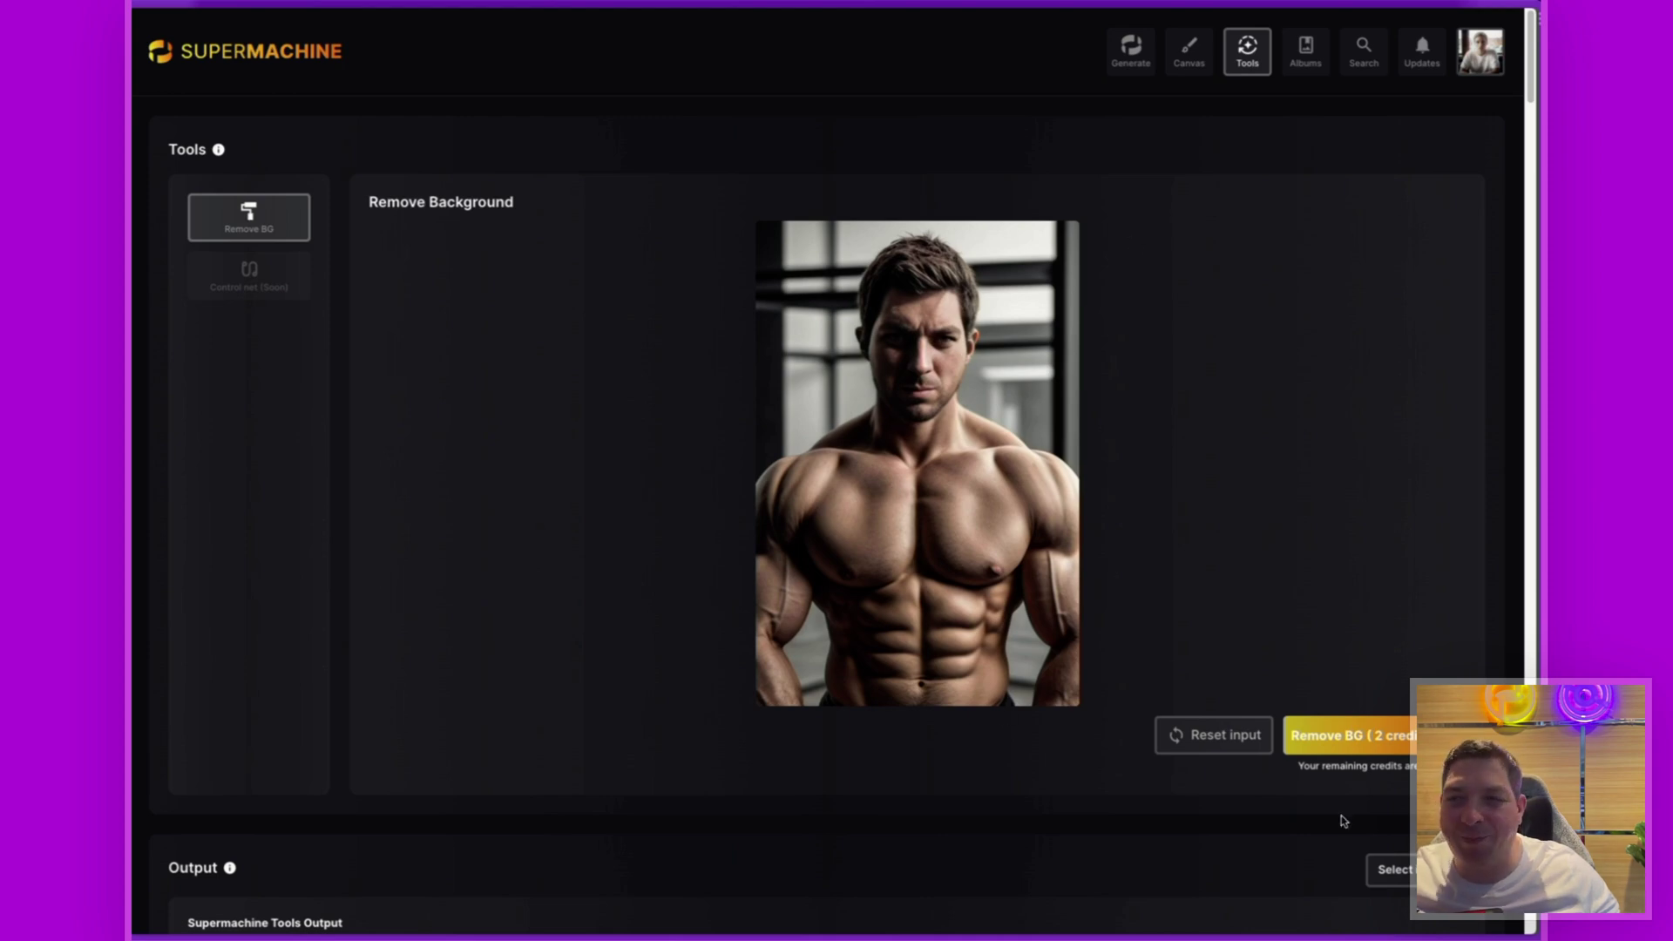
# - Remove the muscular man photo's background and open the resulting cutout enlarged
pyautogui.click(1349, 739)
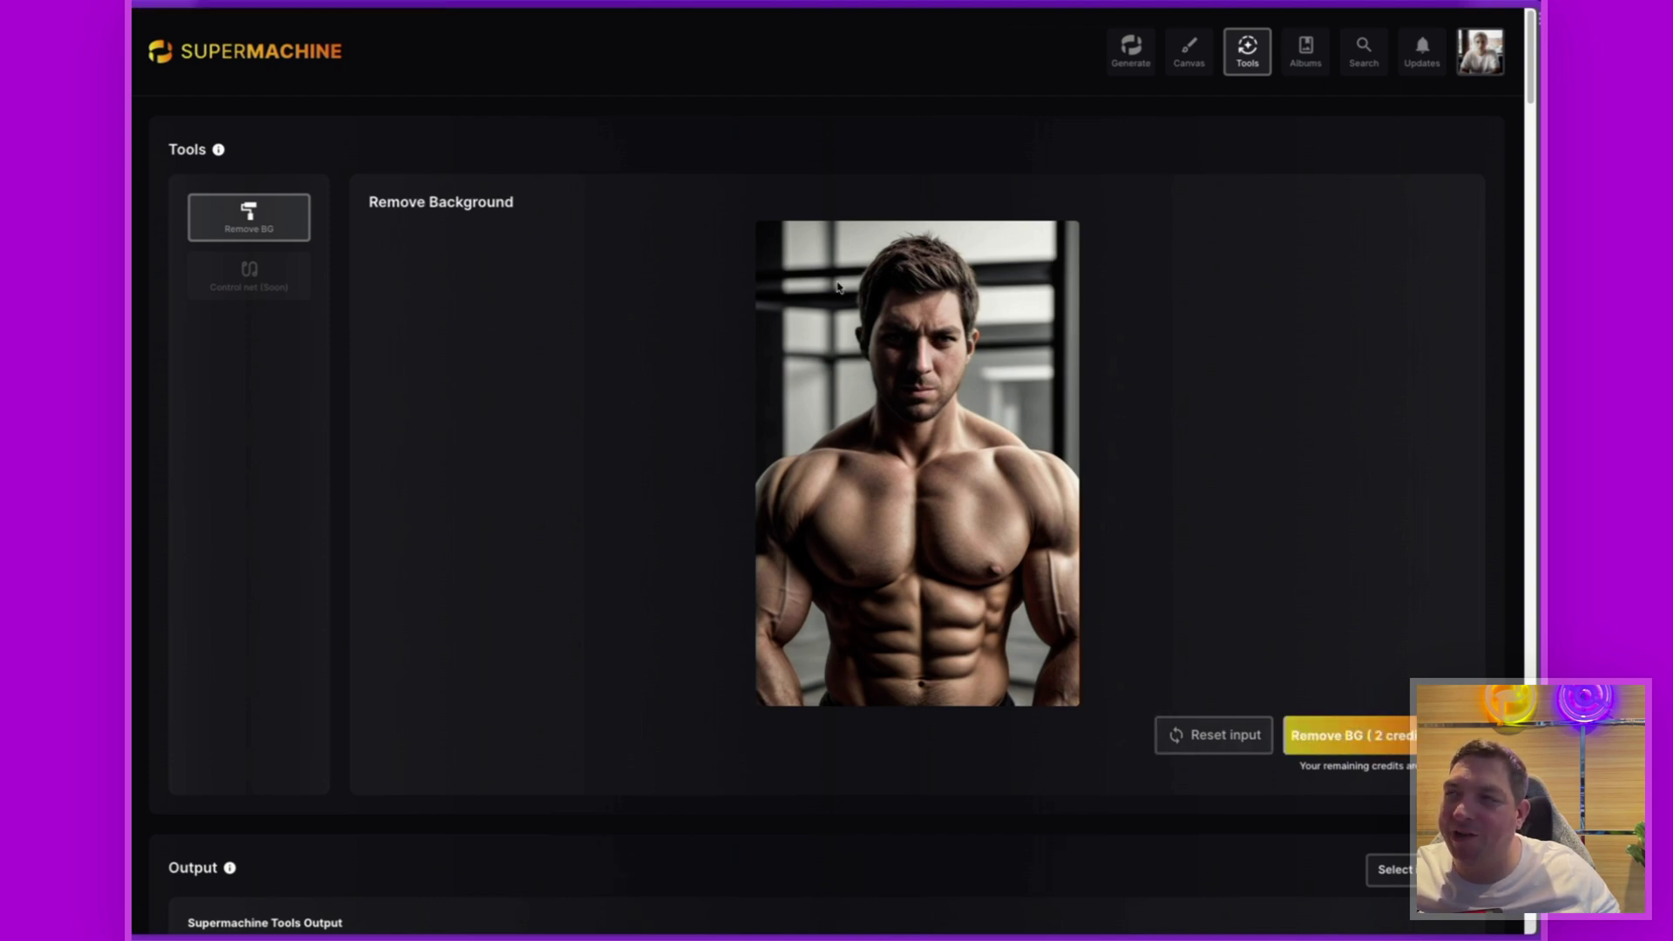
pyautogui.scroll(-3, 698, 470)
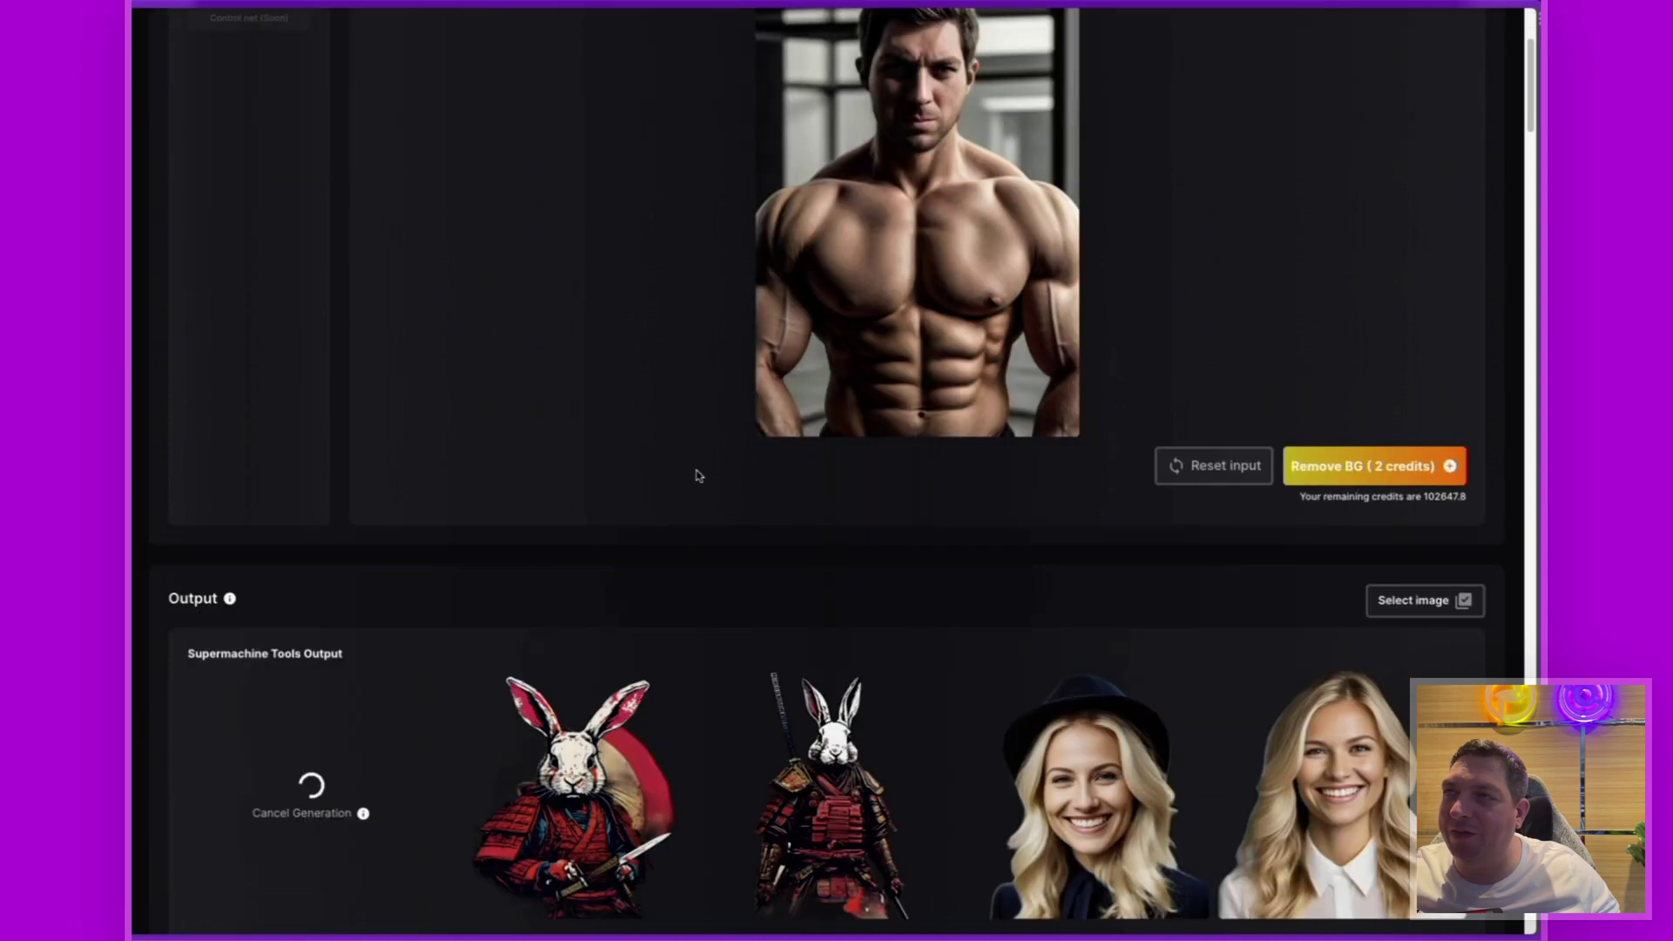
pyautogui.scroll(-1, 700, 484)
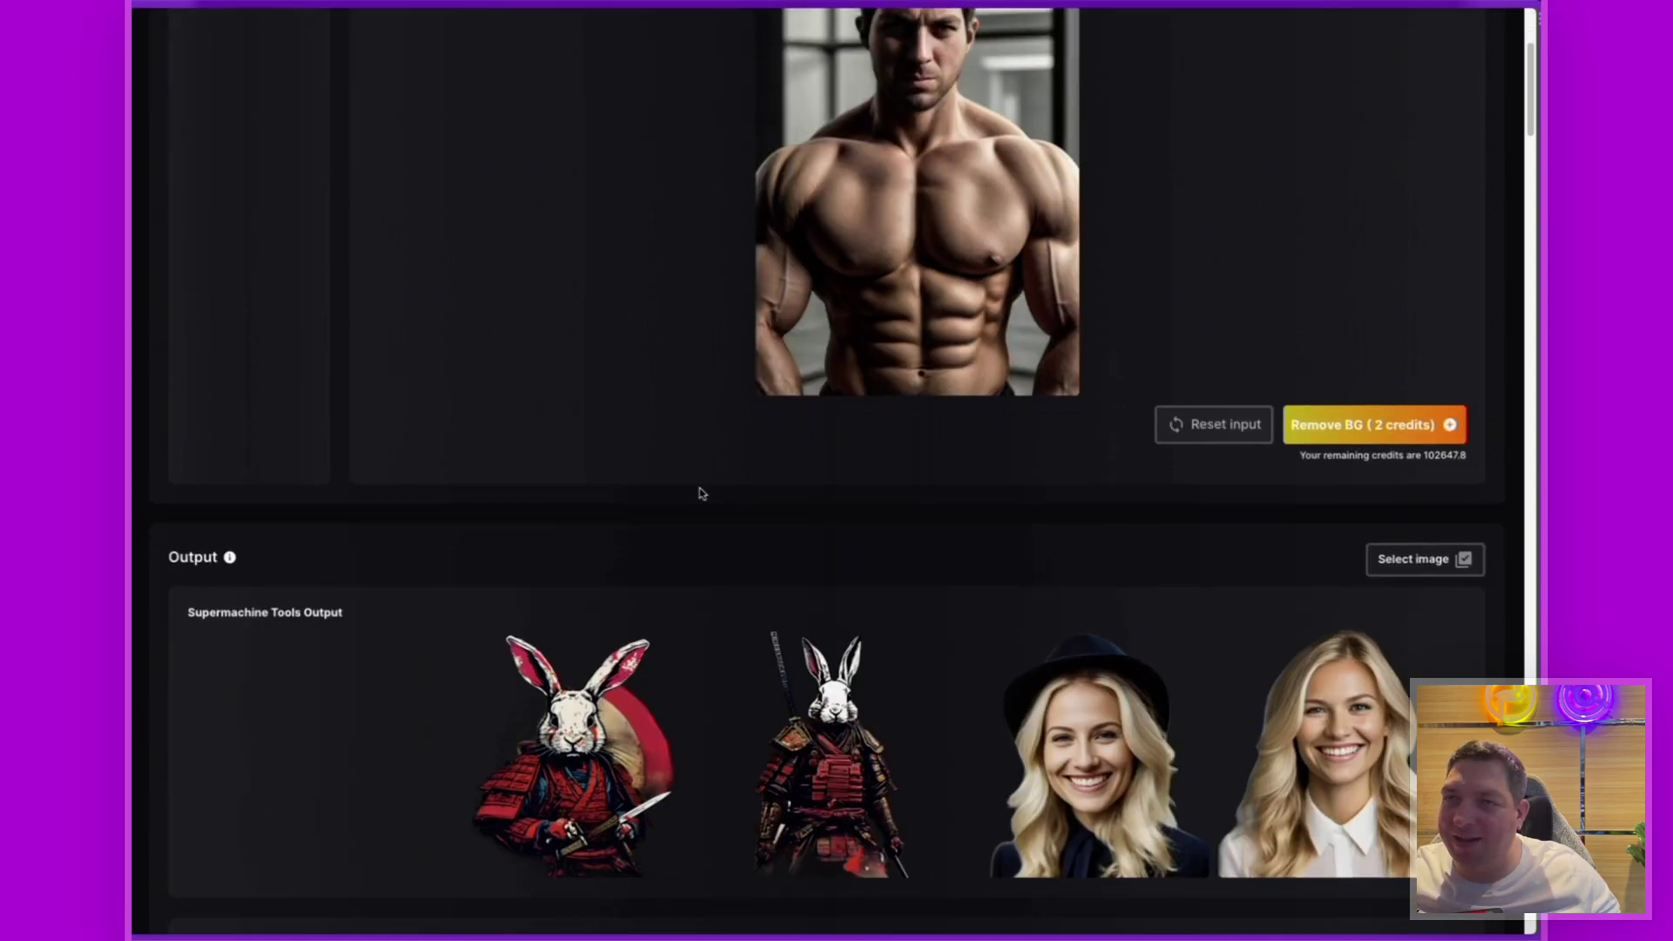
pyautogui.scroll(-3, 701, 493)
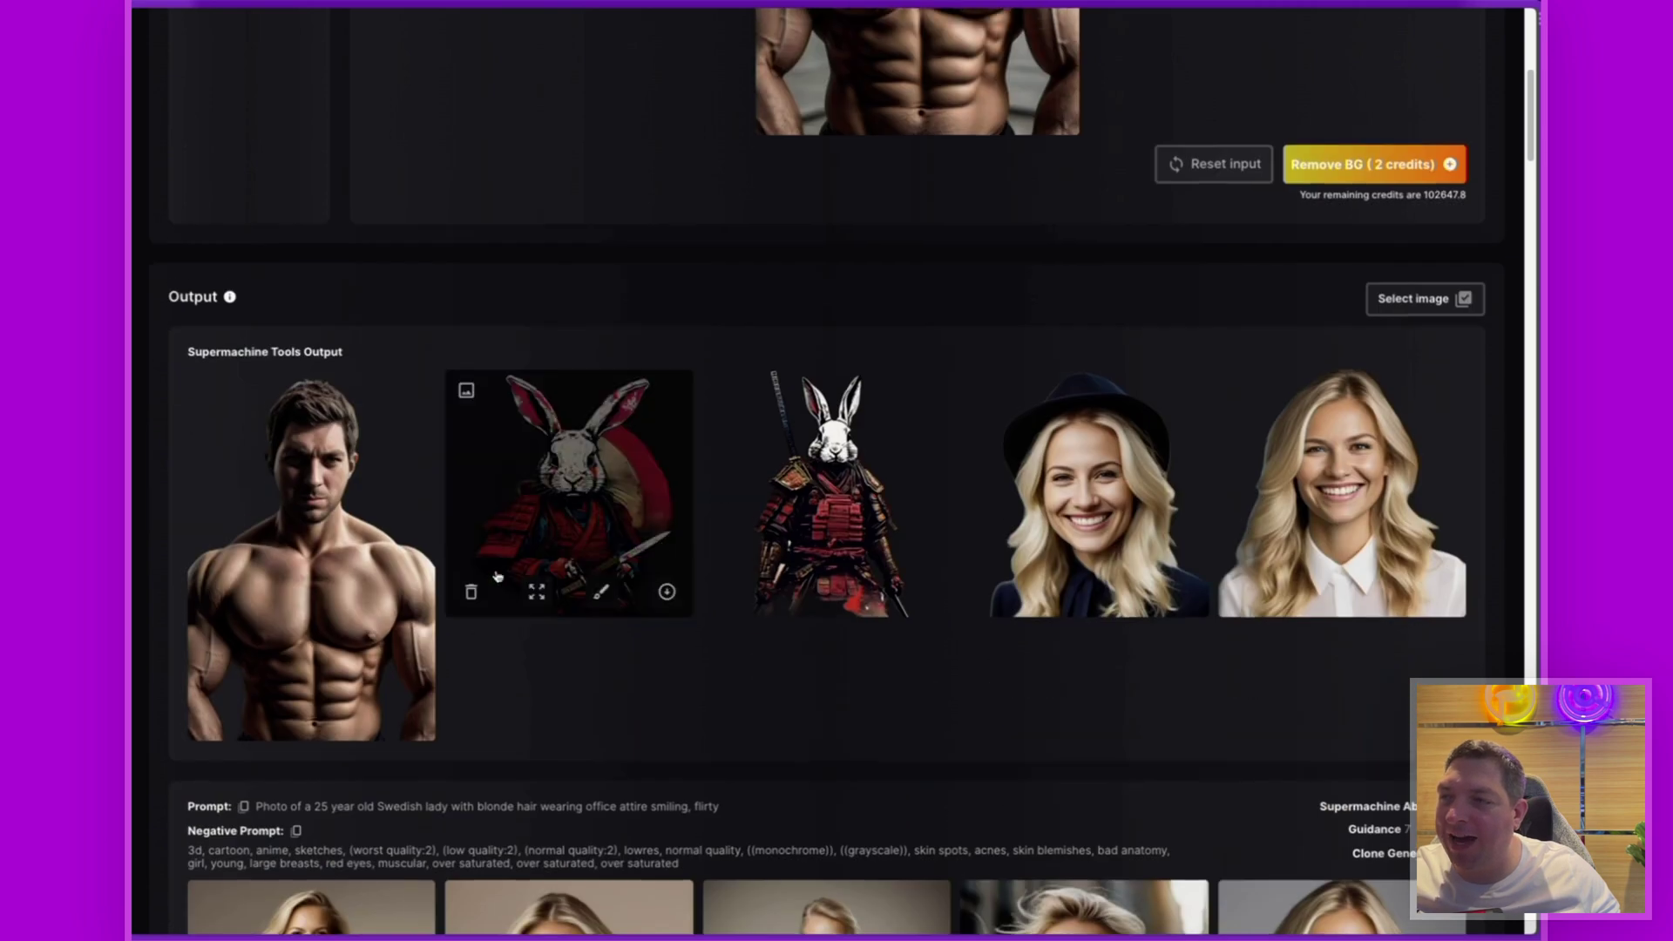
pyautogui.click(350, 596)
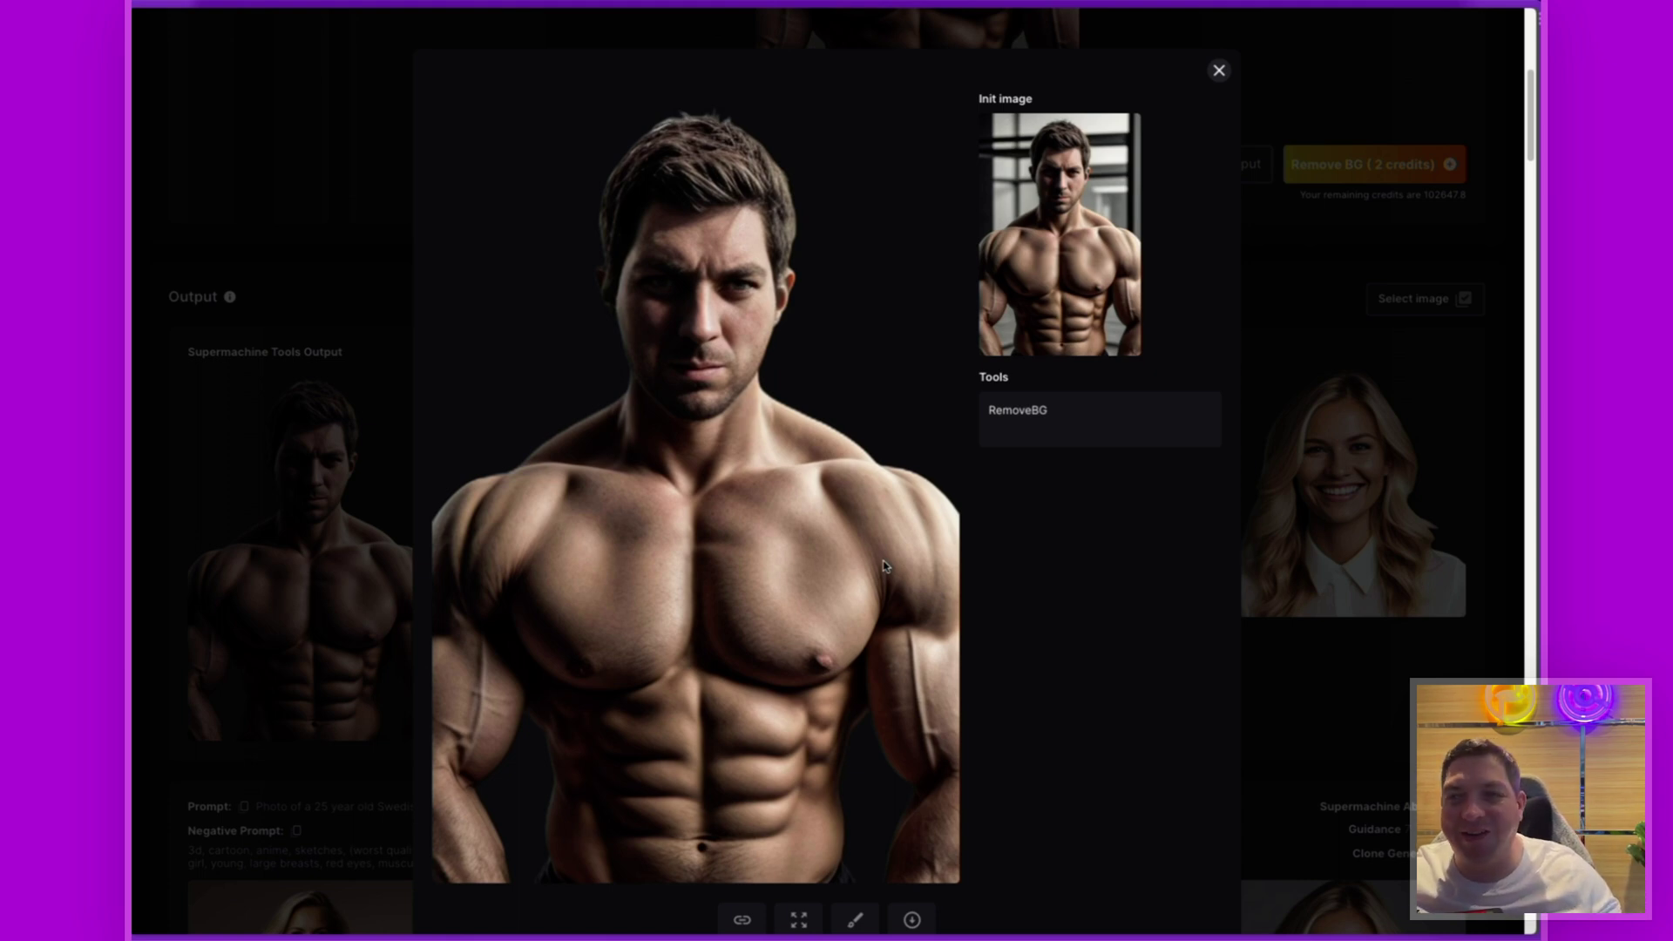
# - Close the man preview and send his cutout from Tools Output to the Canvas
pyautogui.click(1368, 473)
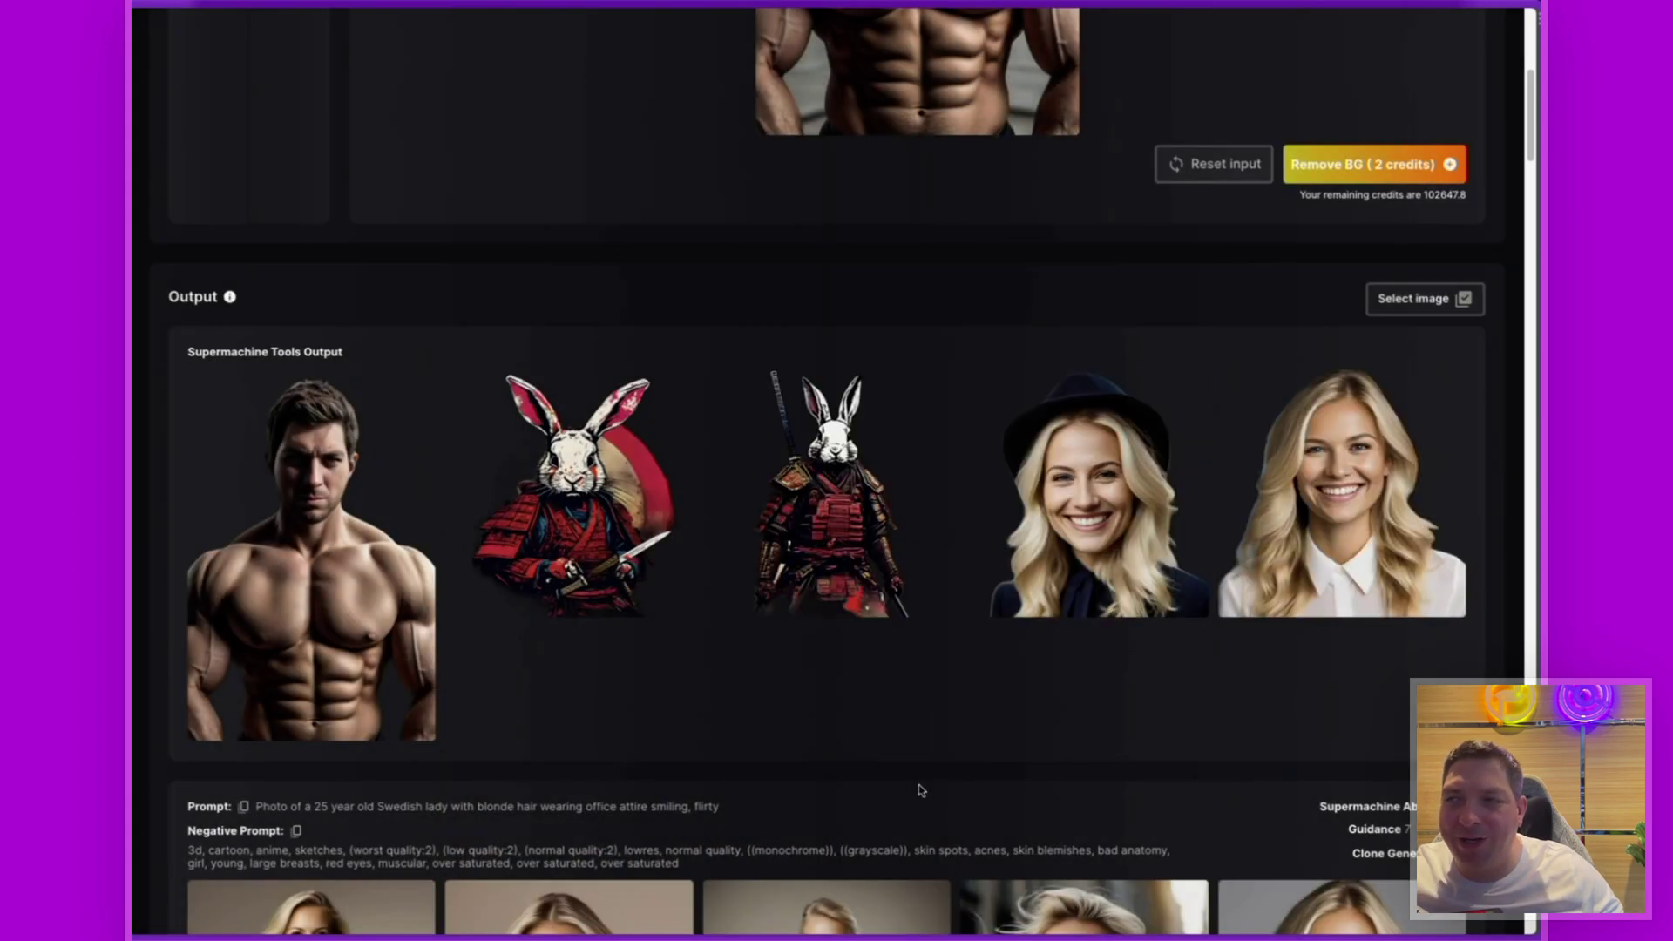
pyautogui.scroll(5, 922, 766)
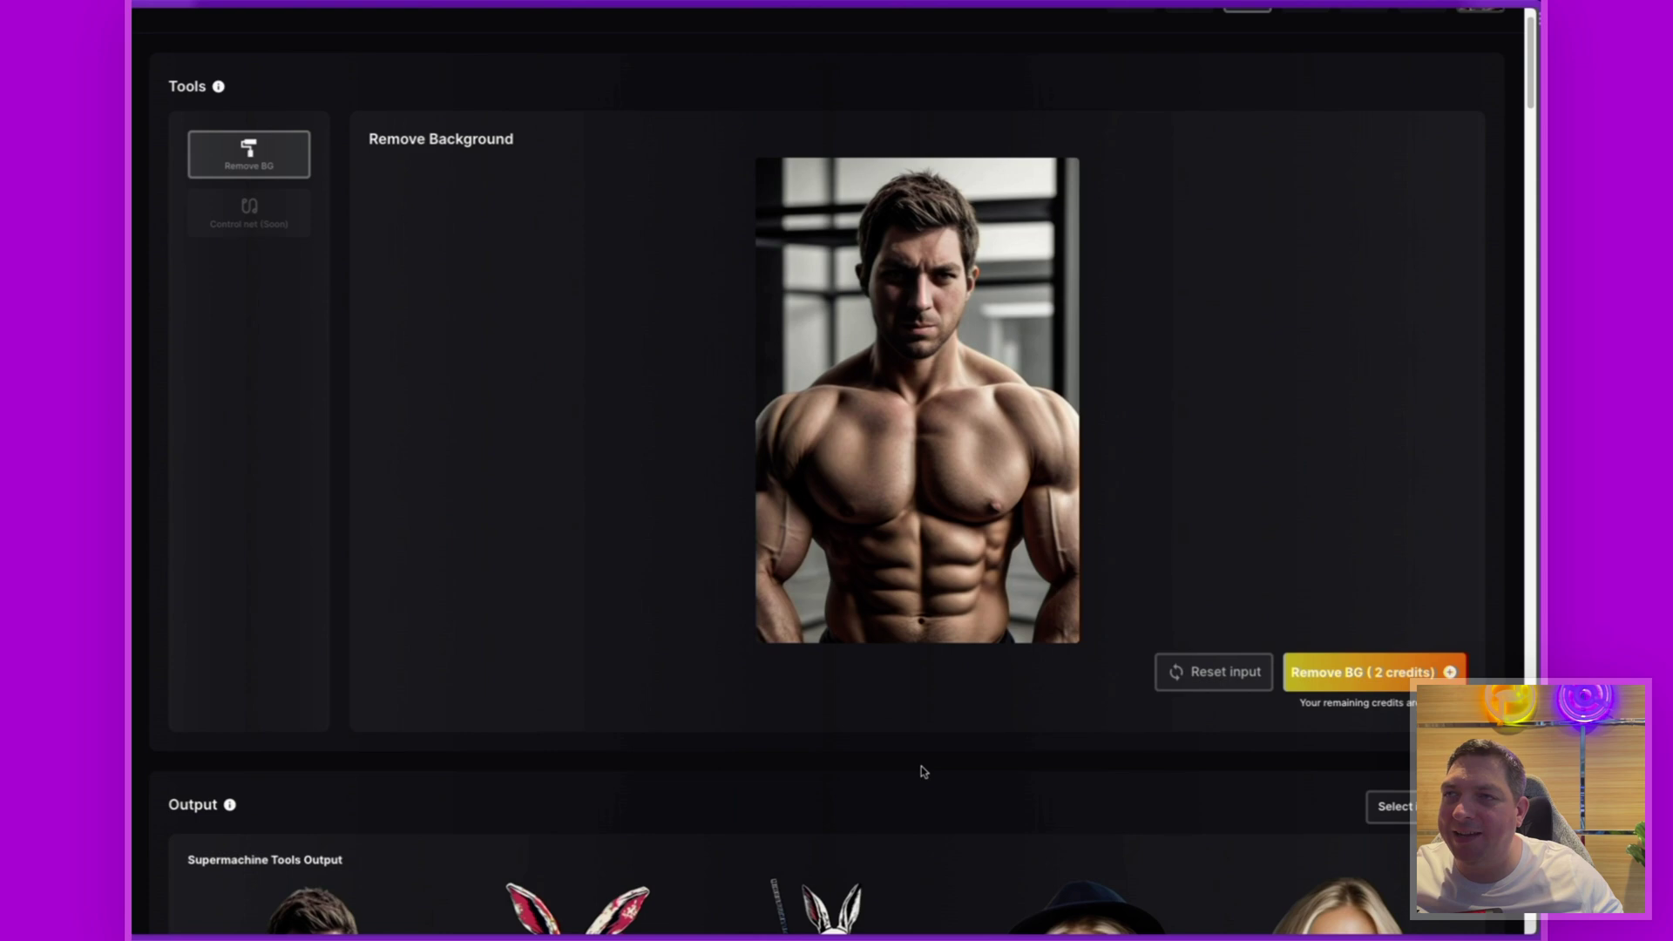
pyautogui.scroll(-3, 874, 586)
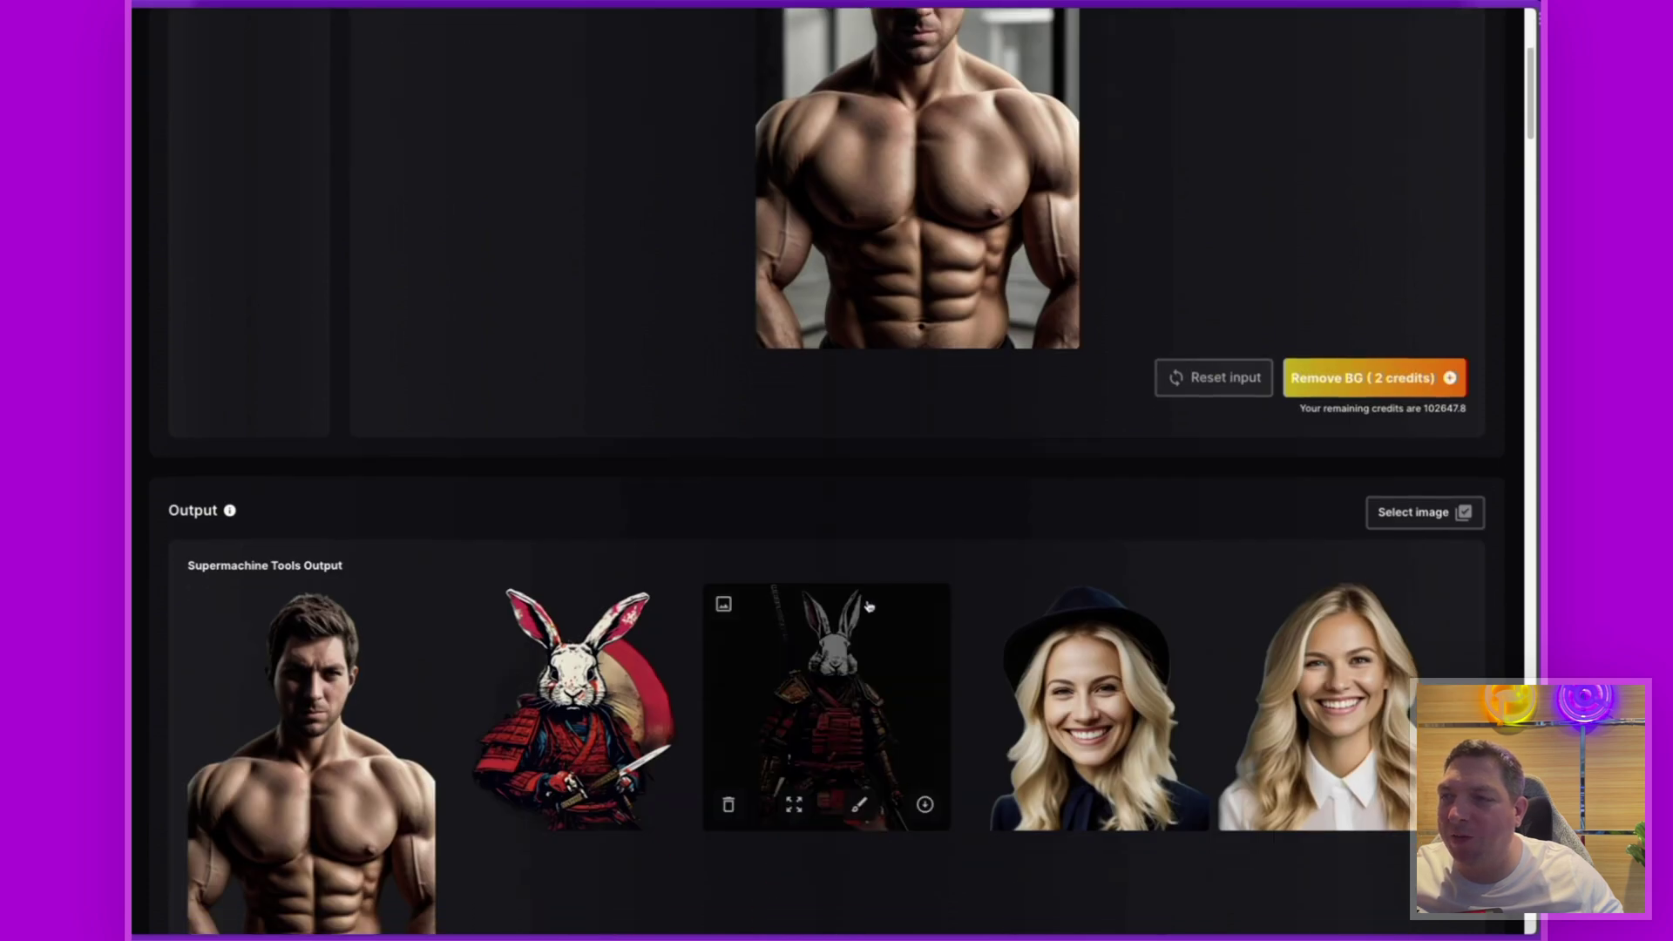
pyautogui.scroll(-1, 512, 827)
pyautogui.moveTo(357, 765)
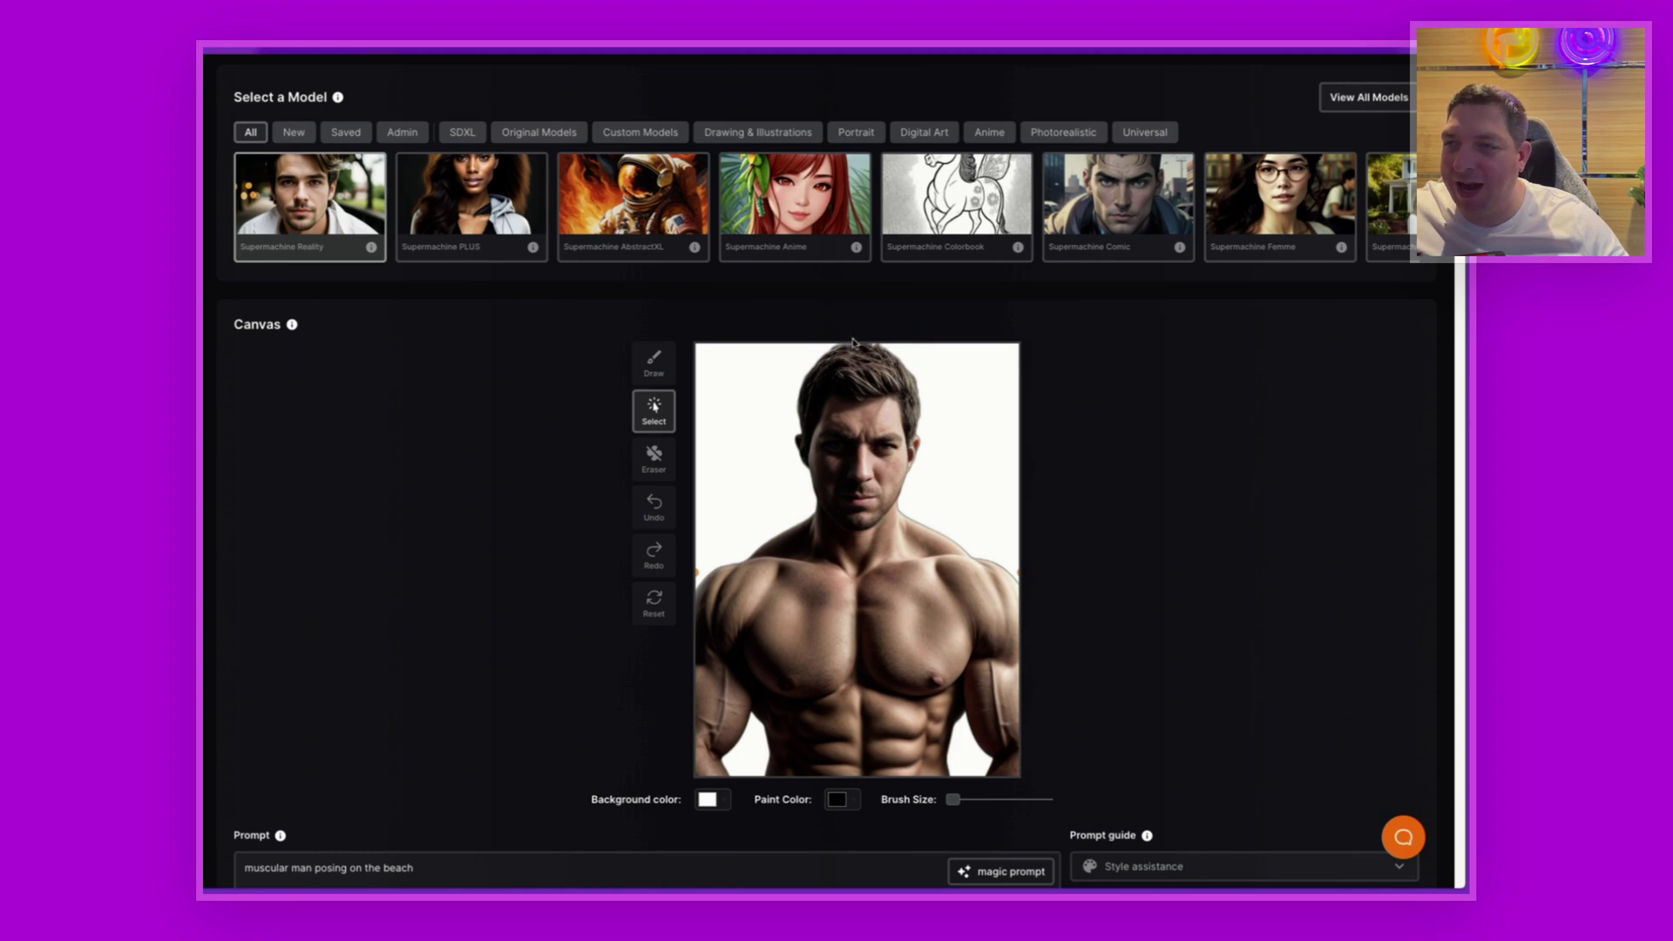
# - Delete the man from the canvas and send his background-removed cutout back onto it
pyautogui.scroll(-5, 660, 679)
pyautogui.scroll(3, 834, 359)
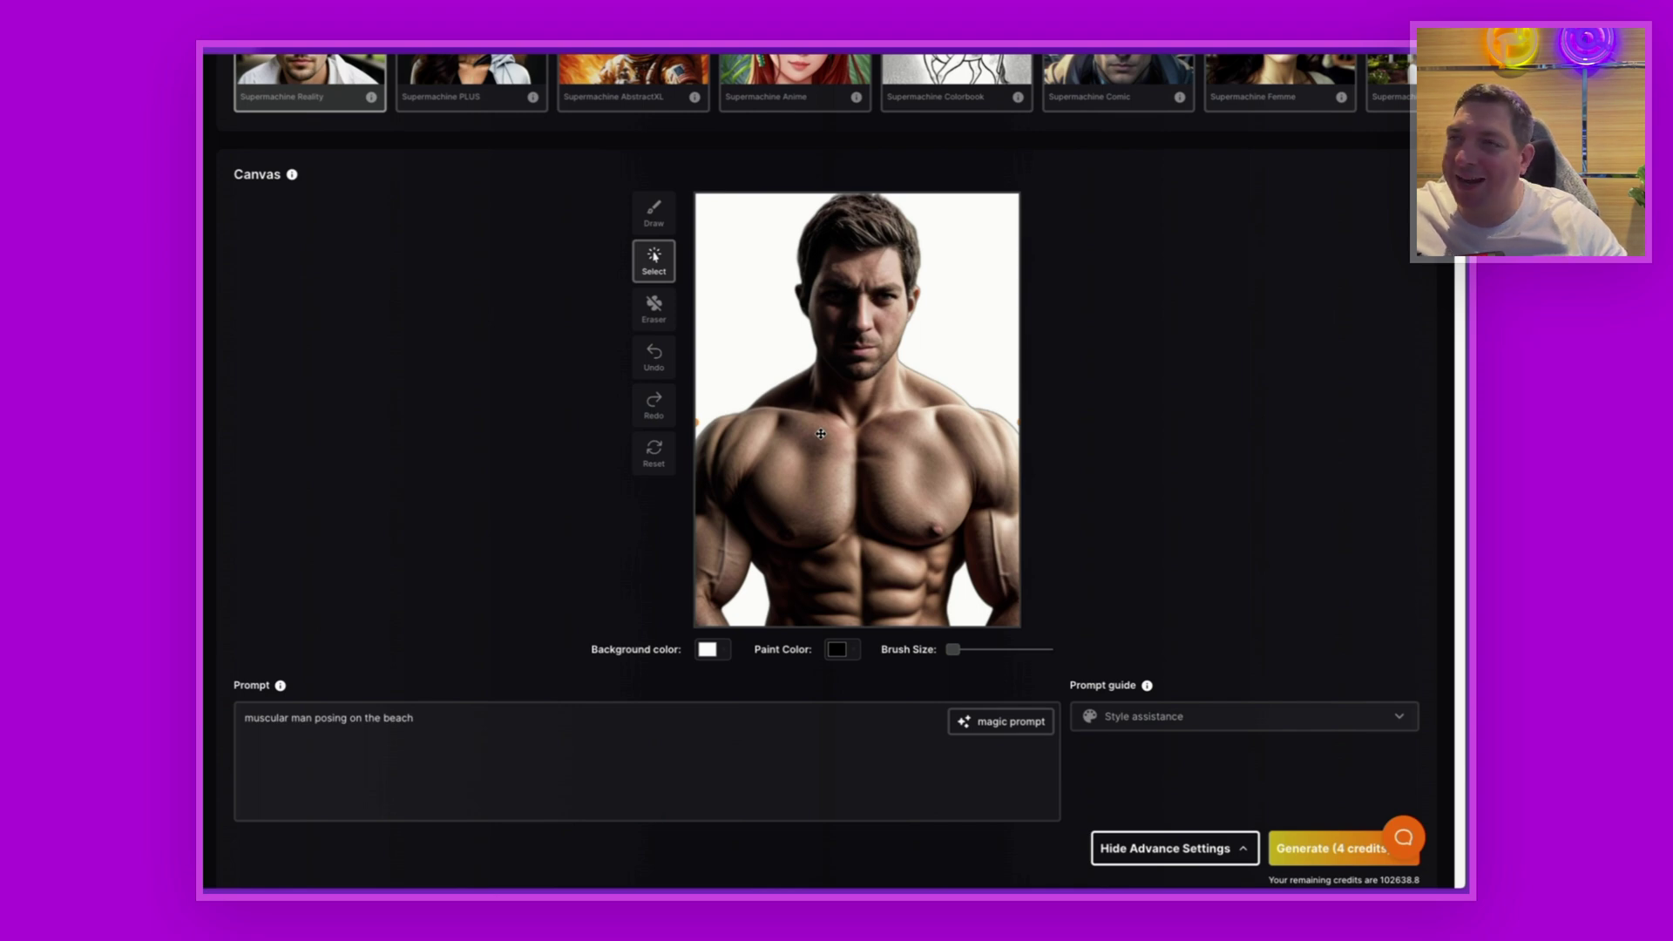
pyautogui.press('Delete')
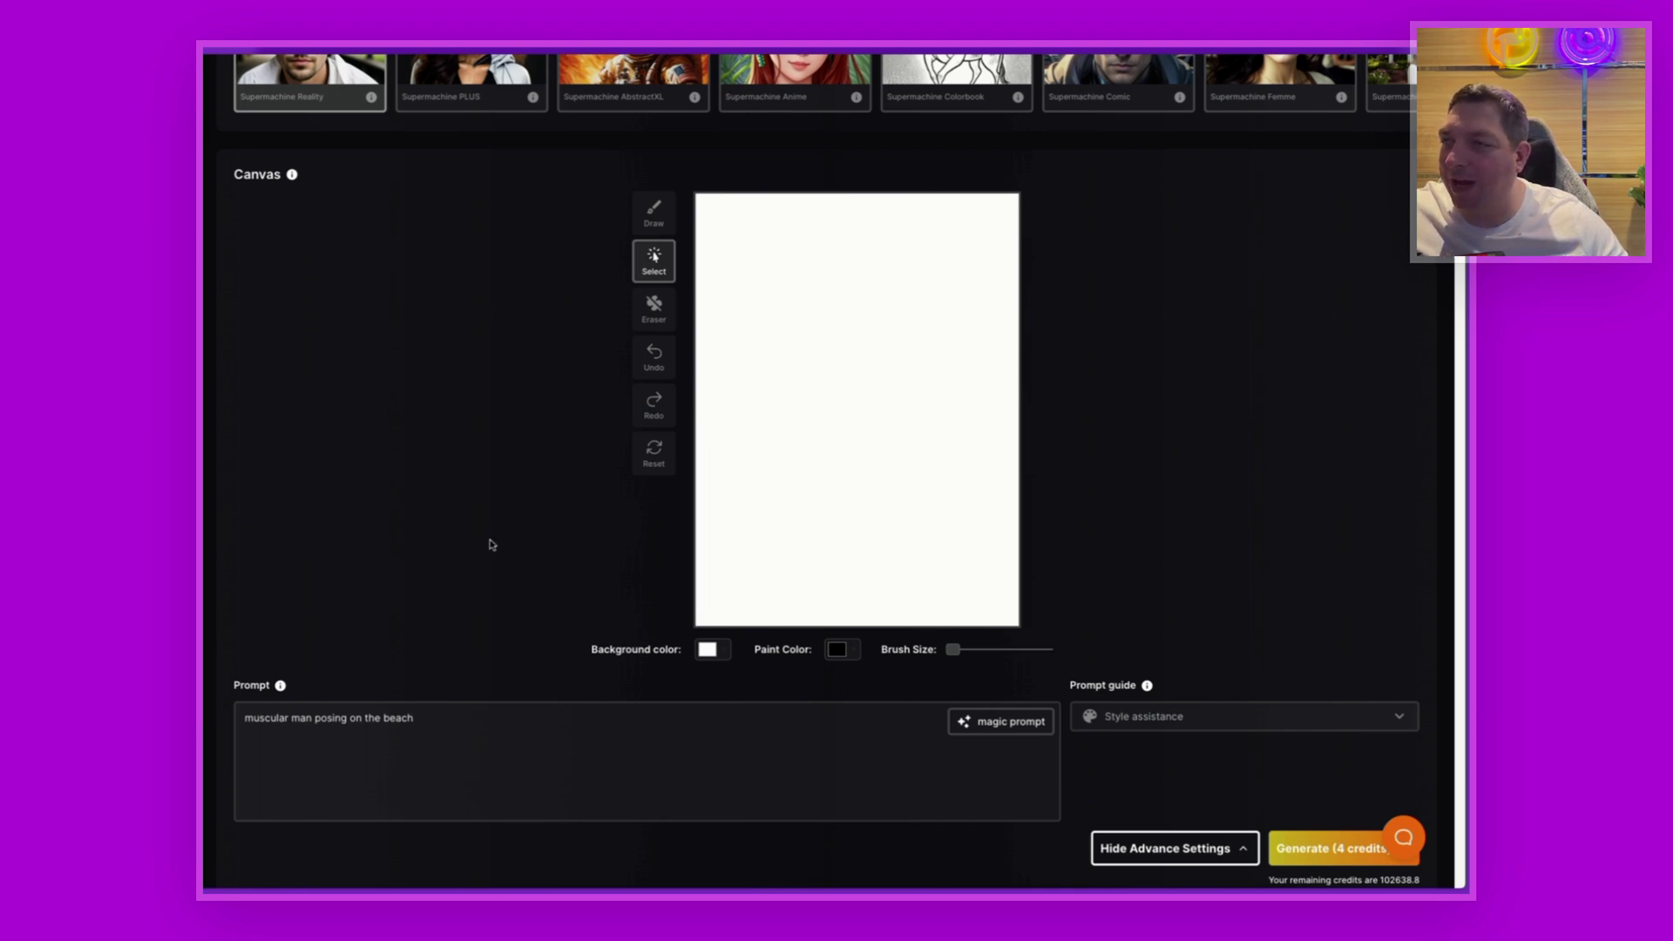
pyautogui.scroll(-10, 489, 541)
pyautogui.scroll(-8, 490, 544)
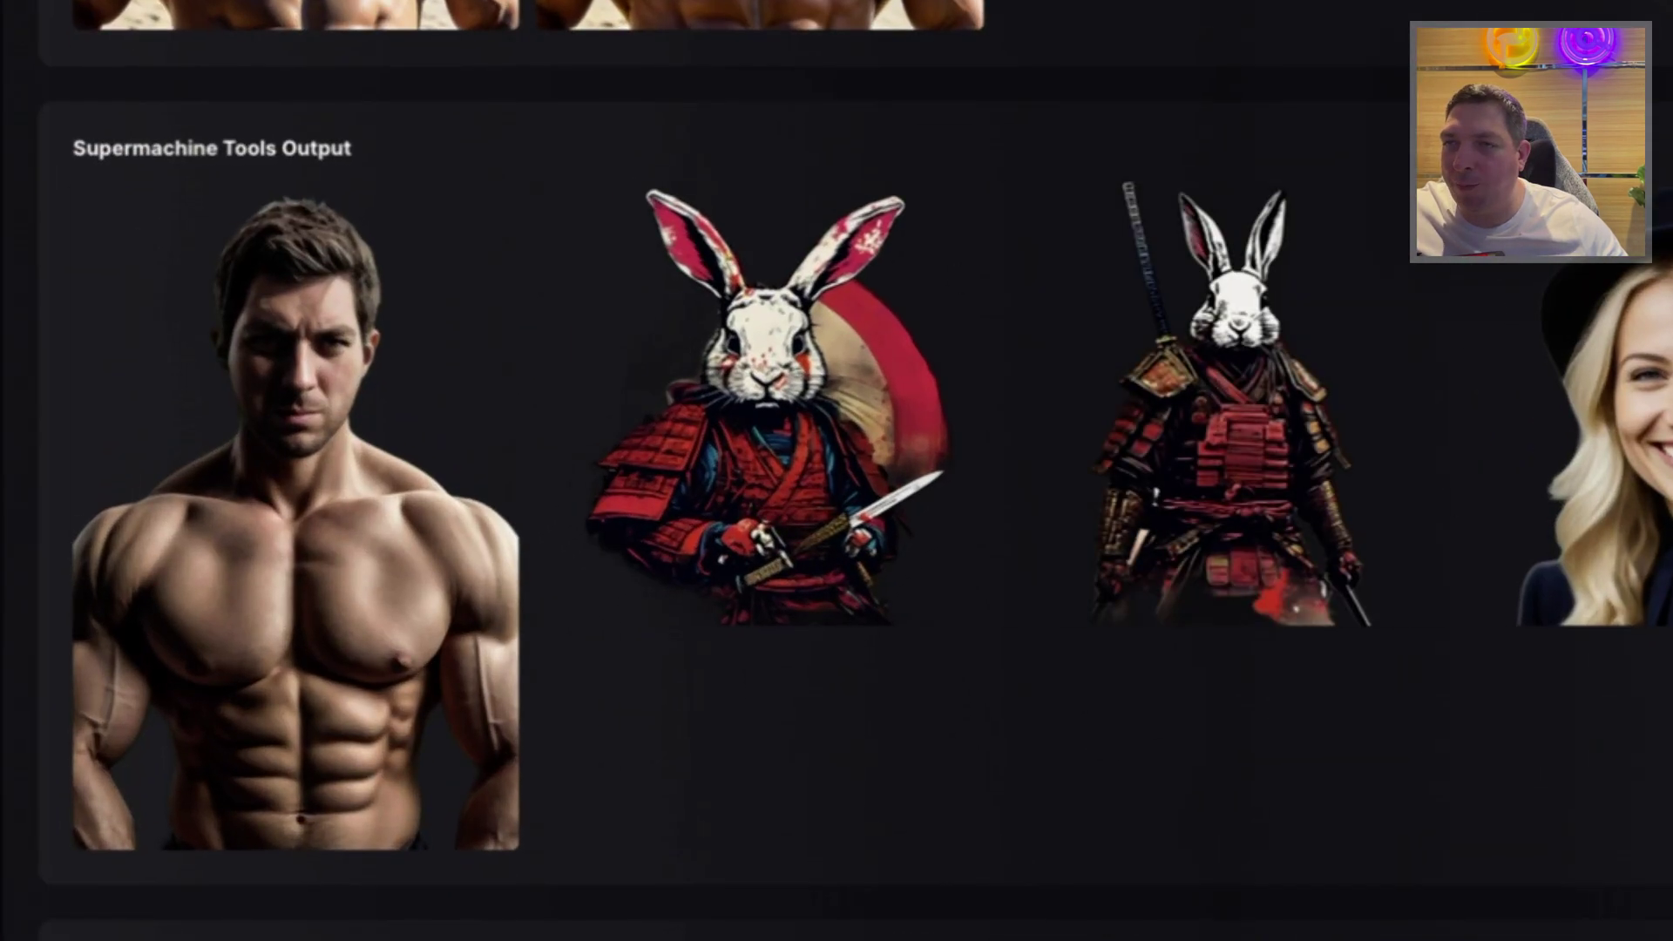
pyautogui.moveTo(276, 825)
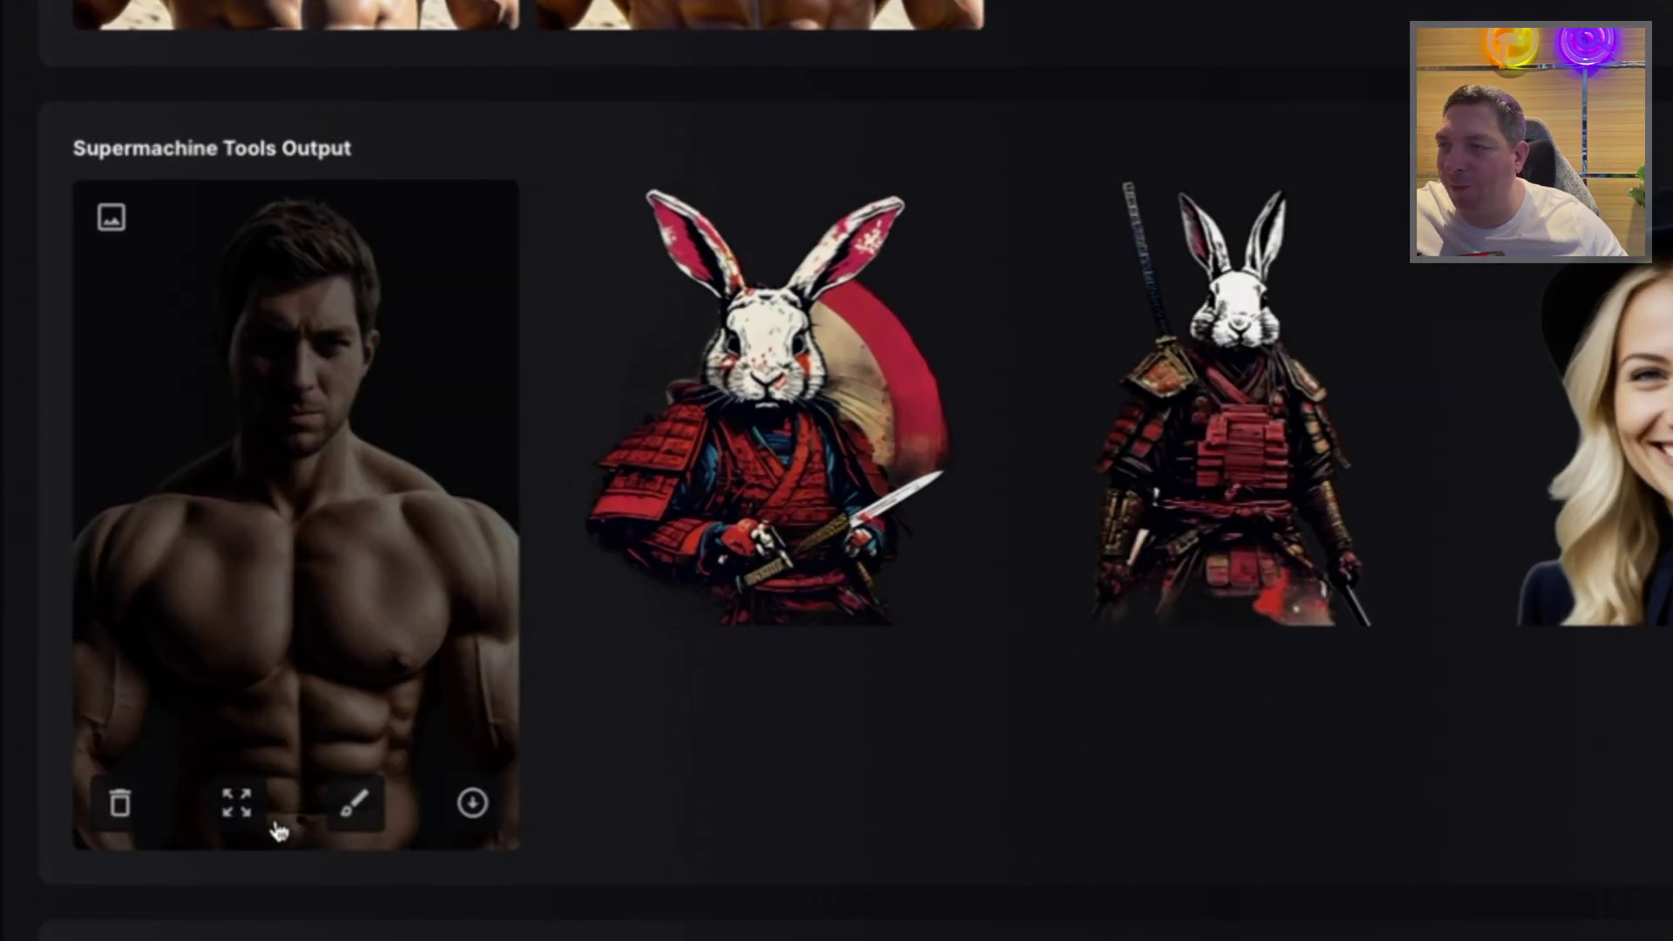
pyautogui.click(360, 815)
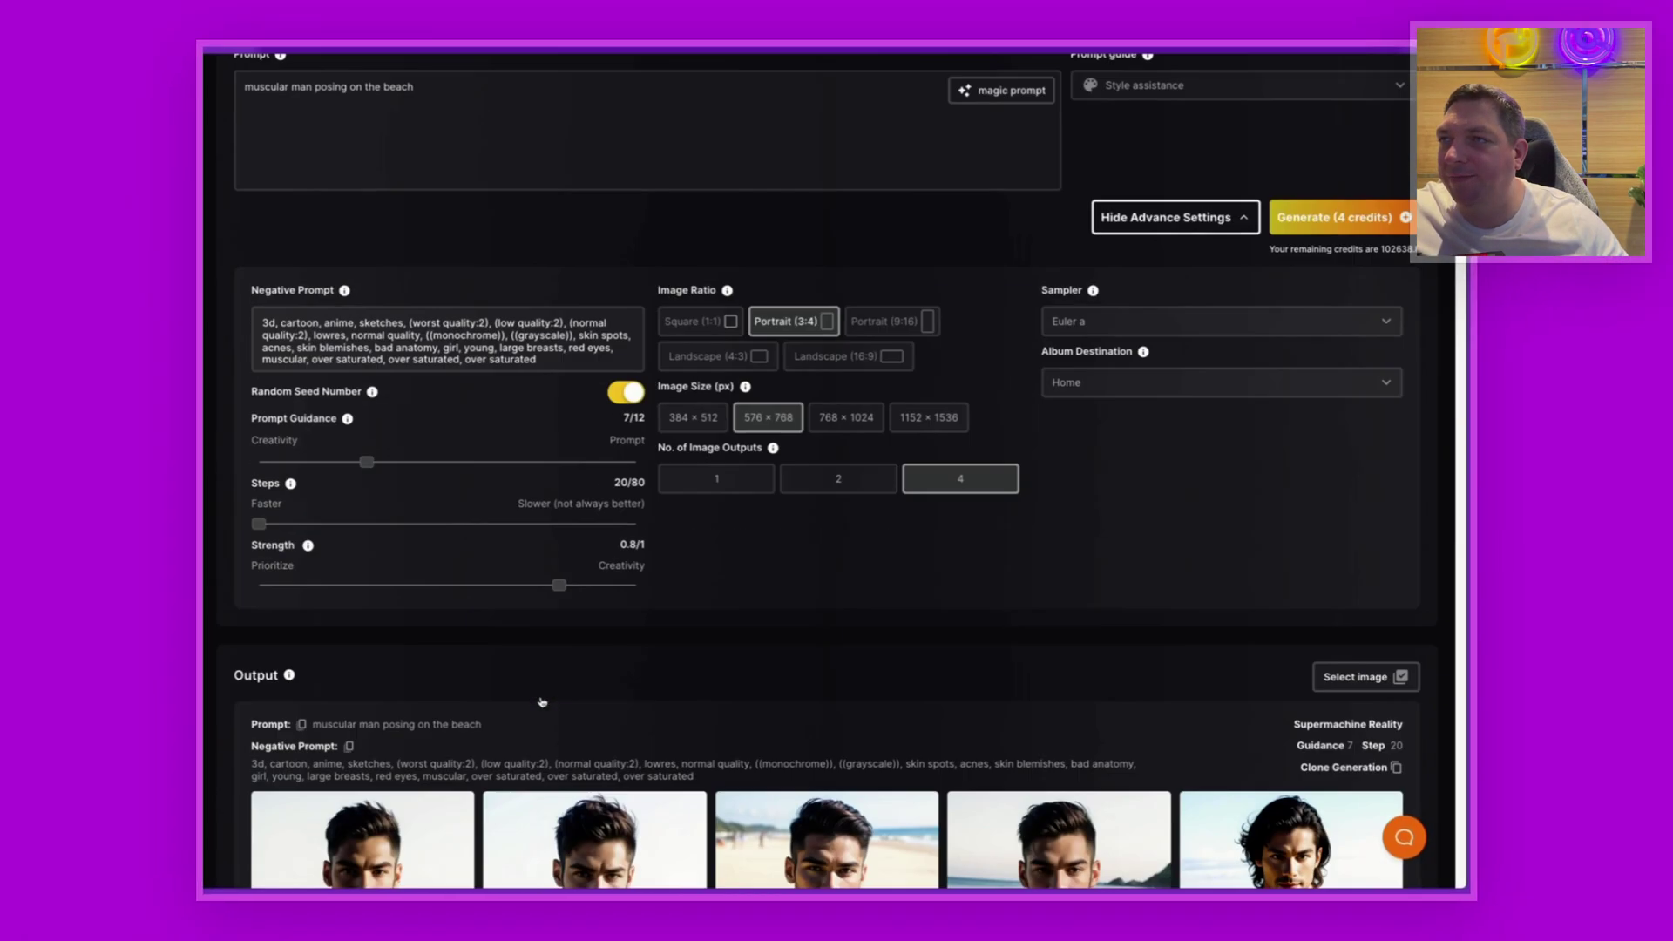
# - Nudge the man cutout slightly left and up on the canvas
pyautogui.scroll(6, 541, 743)
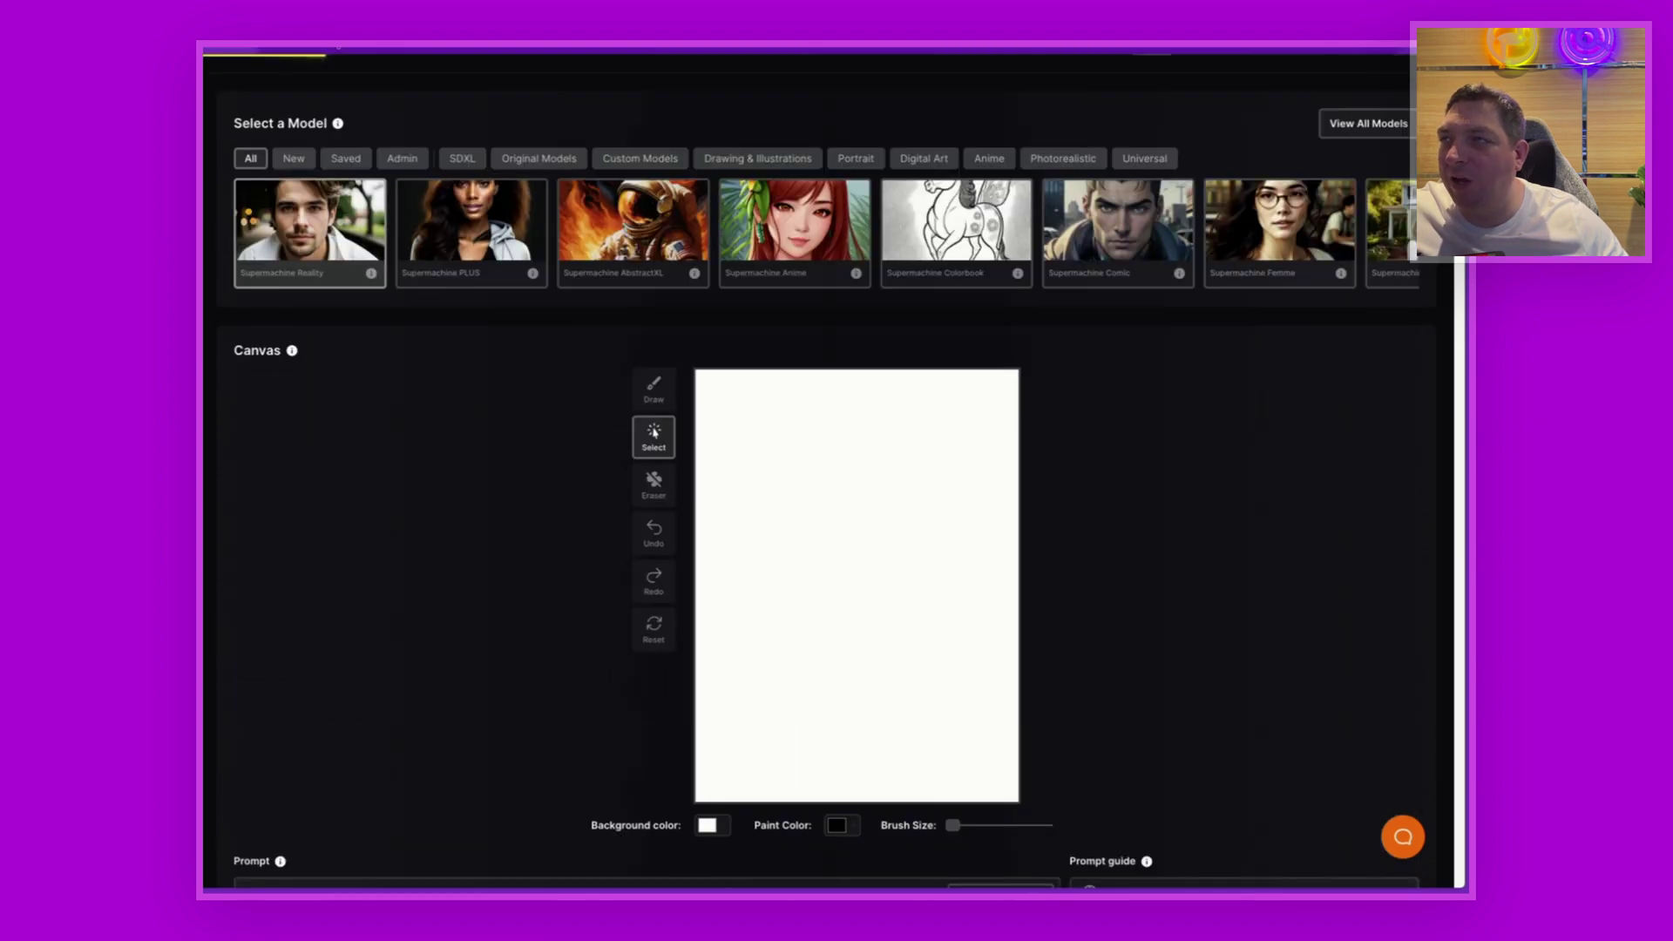
pyautogui.scroll(-3, 347, 74)
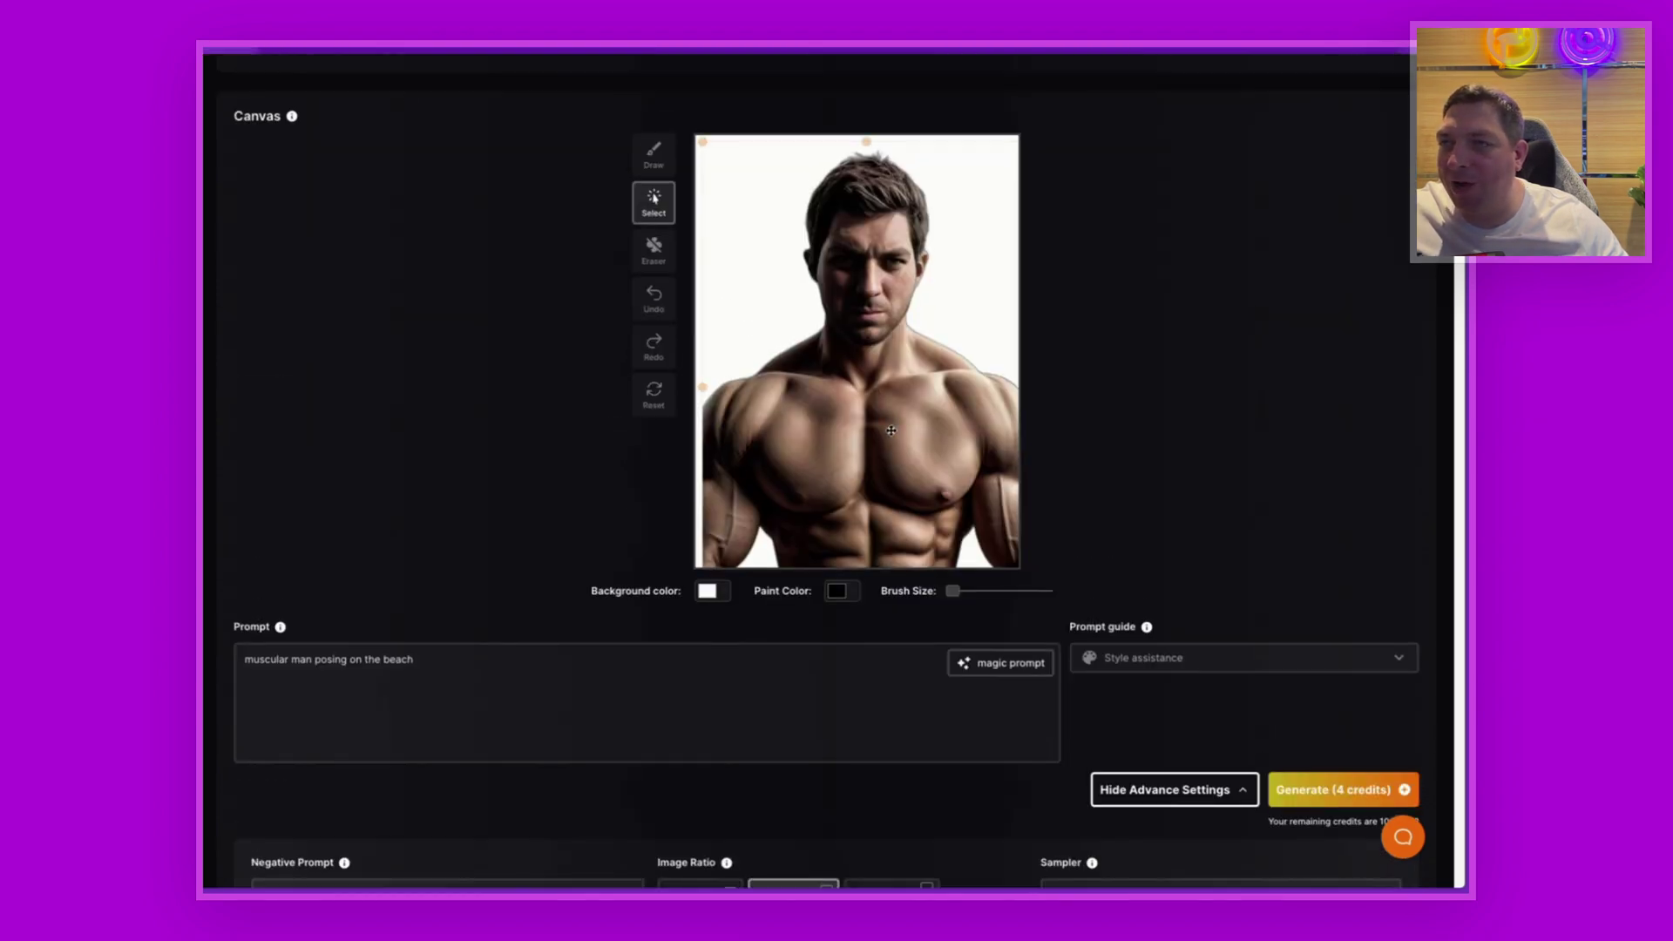
pyautogui.moveTo(891, 430); pyautogui.dragTo(883, 429)
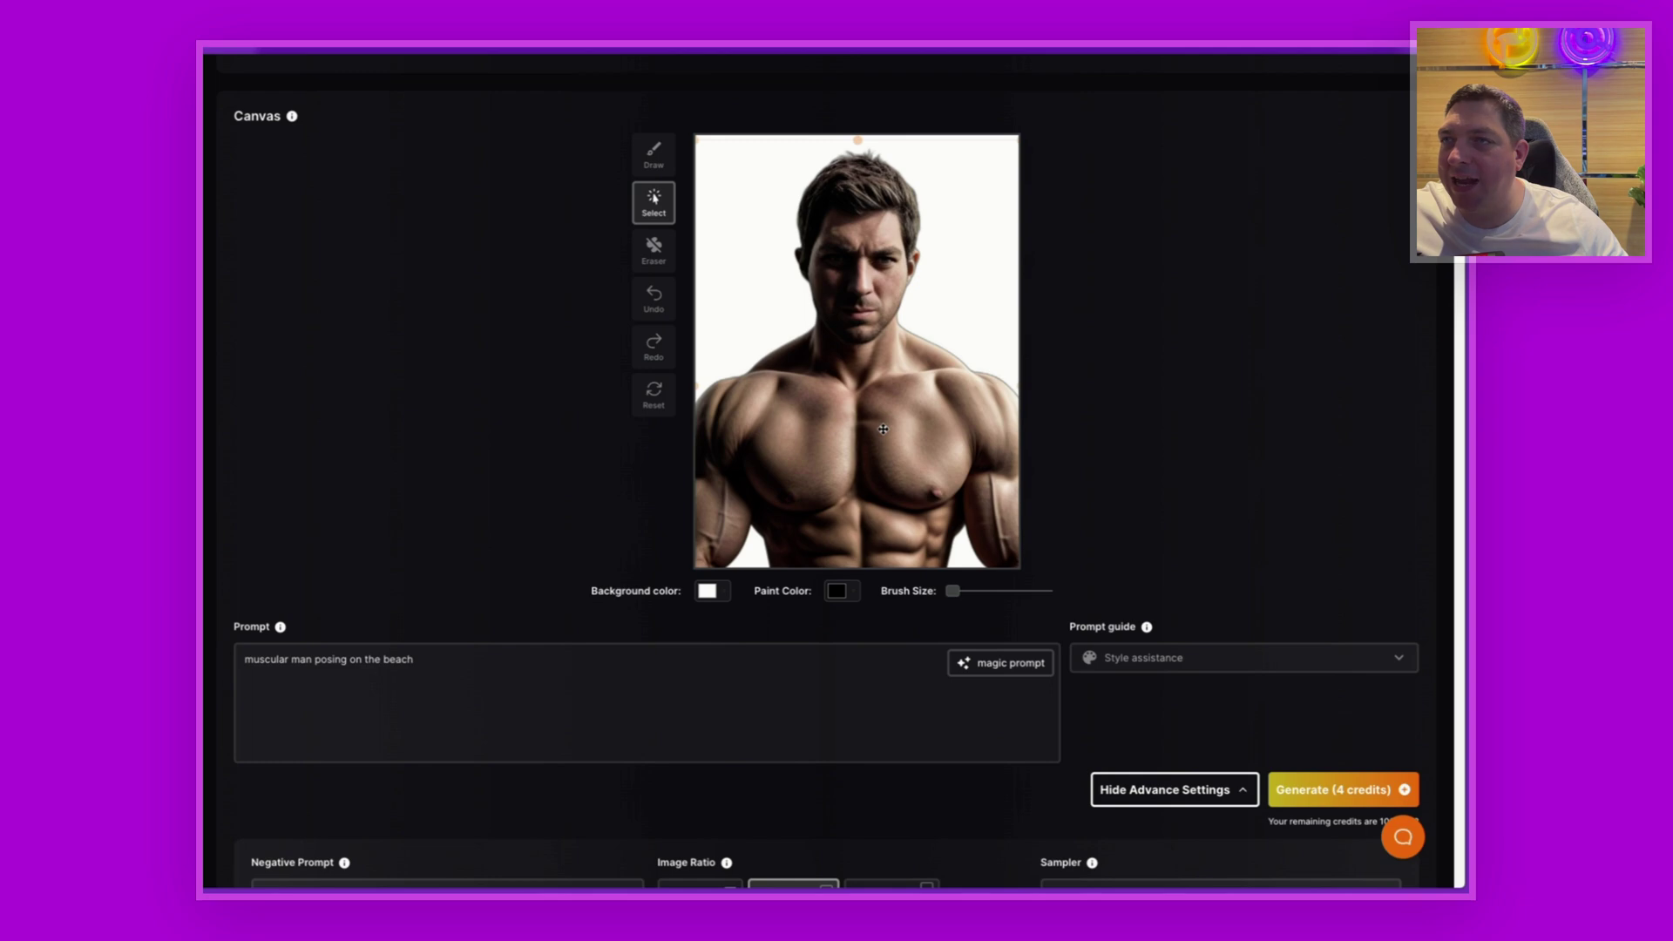
pyautogui.moveTo(875, 440); pyautogui.dragTo(877, 429)
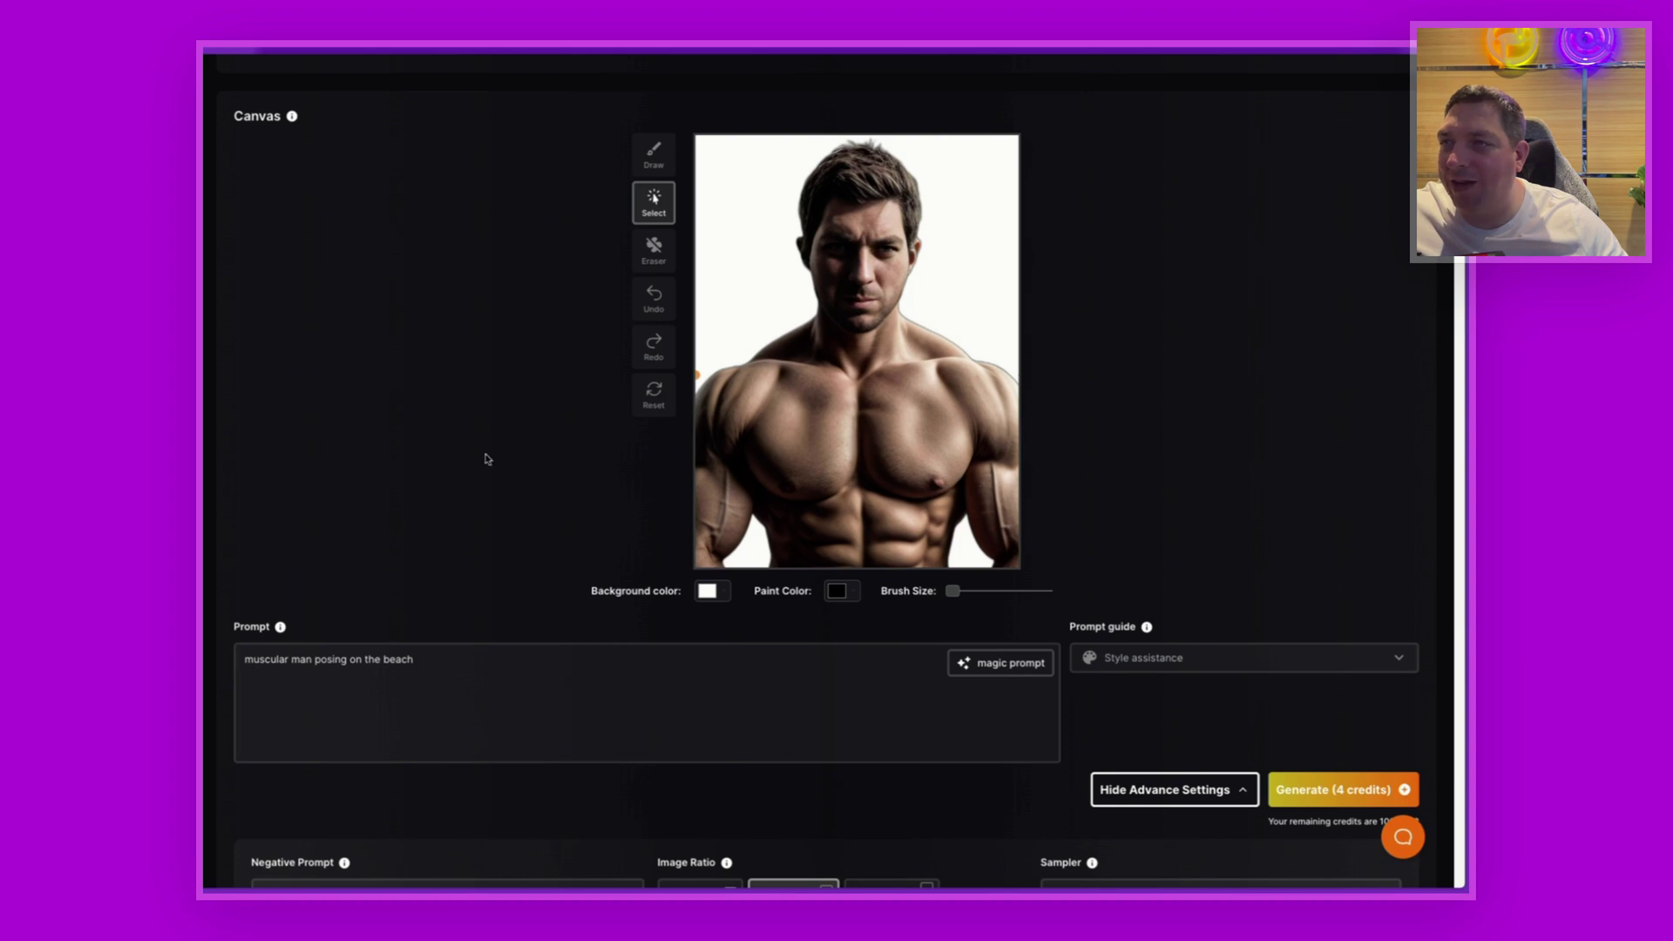
pyautogui.scroll(-5, 453, 454)
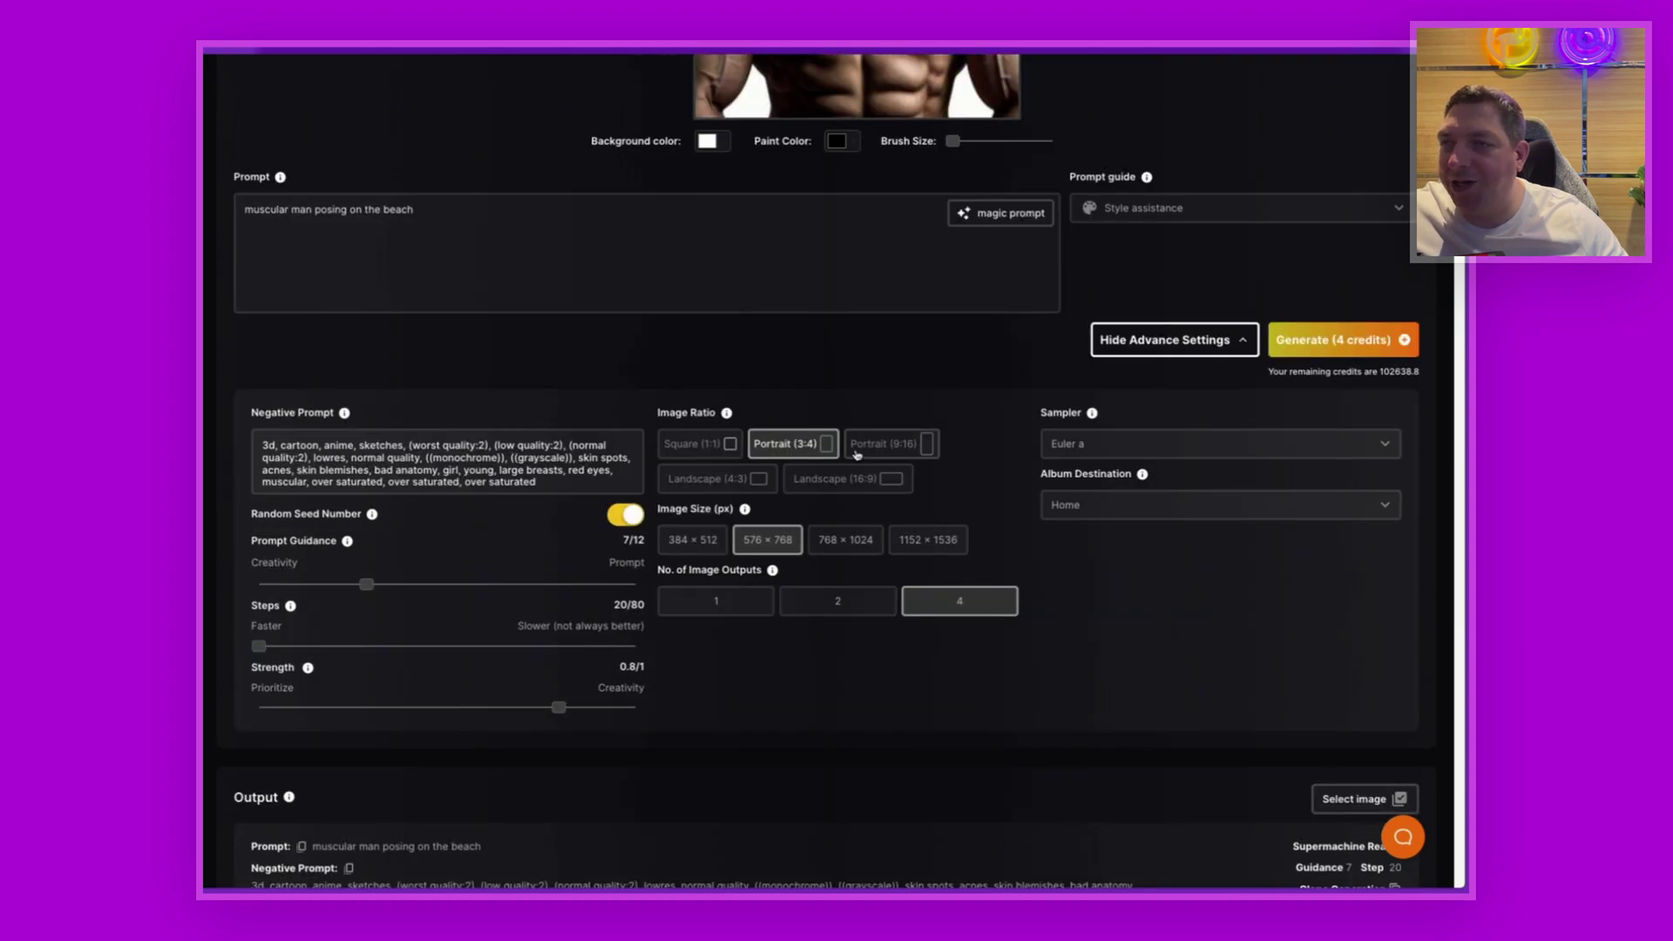
pyautogui.scroll(5, 863, 410)
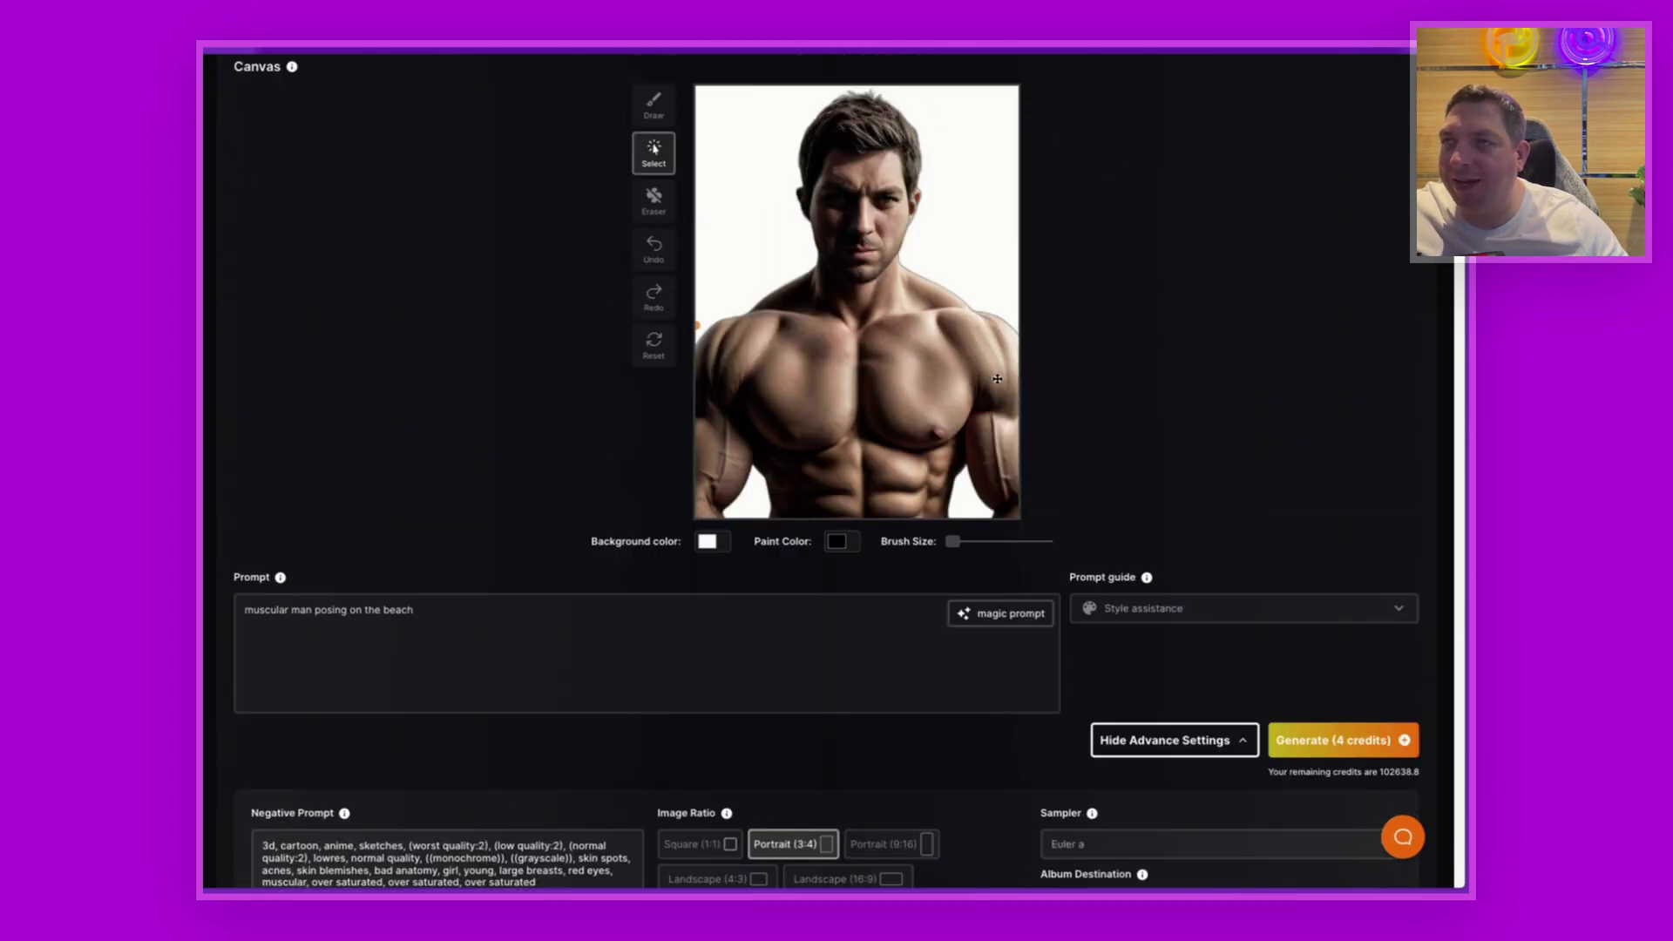
pyautogui.scroll(-8, 450, 693)
pyautogui.scroll(-10, 480, 646)
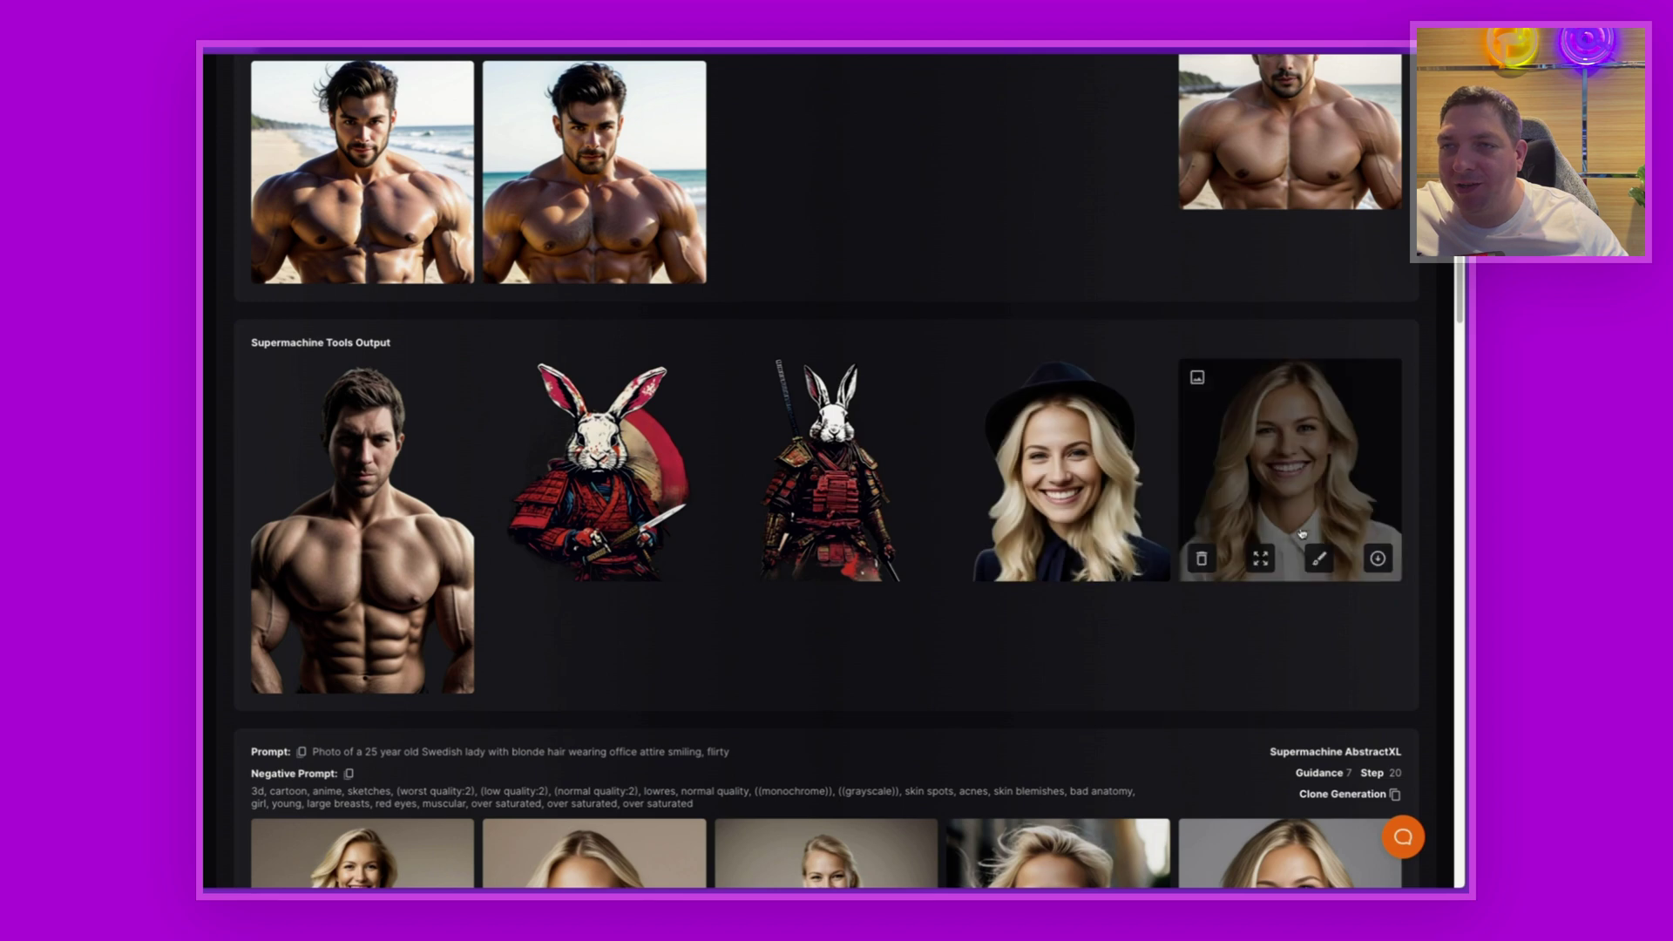
# - Place the samurai rabbit cutout on the man's torso, then delete it from the canvas
pyautogui.moveTo(994, 535)
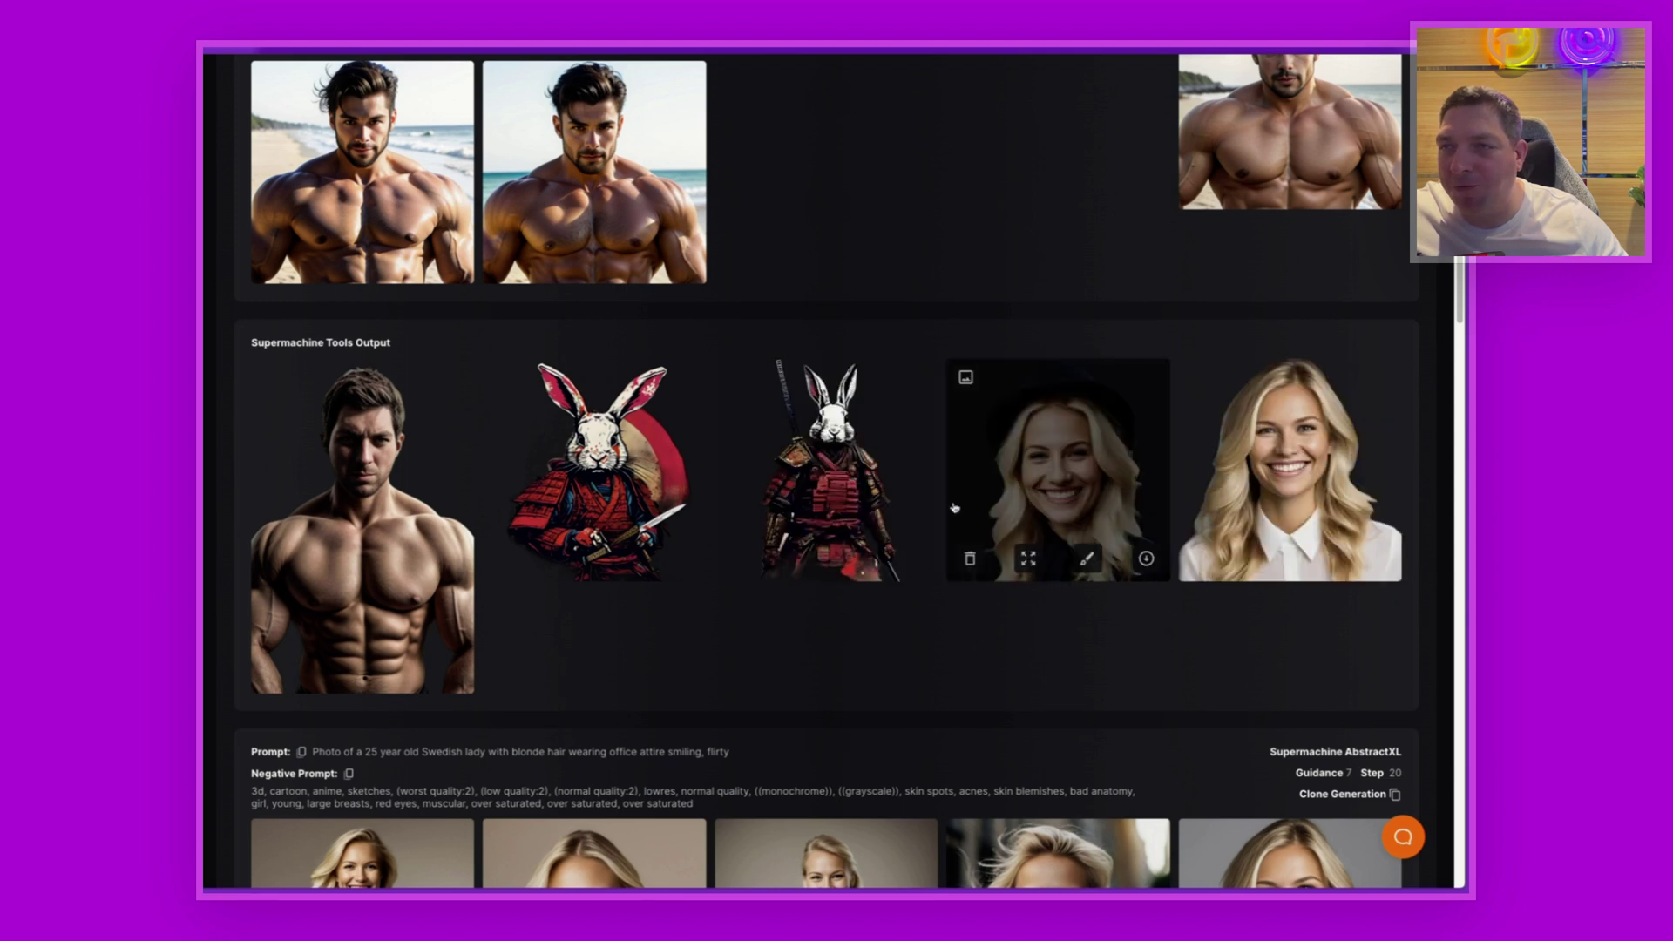
pyautogui.moveTo(856, 567)
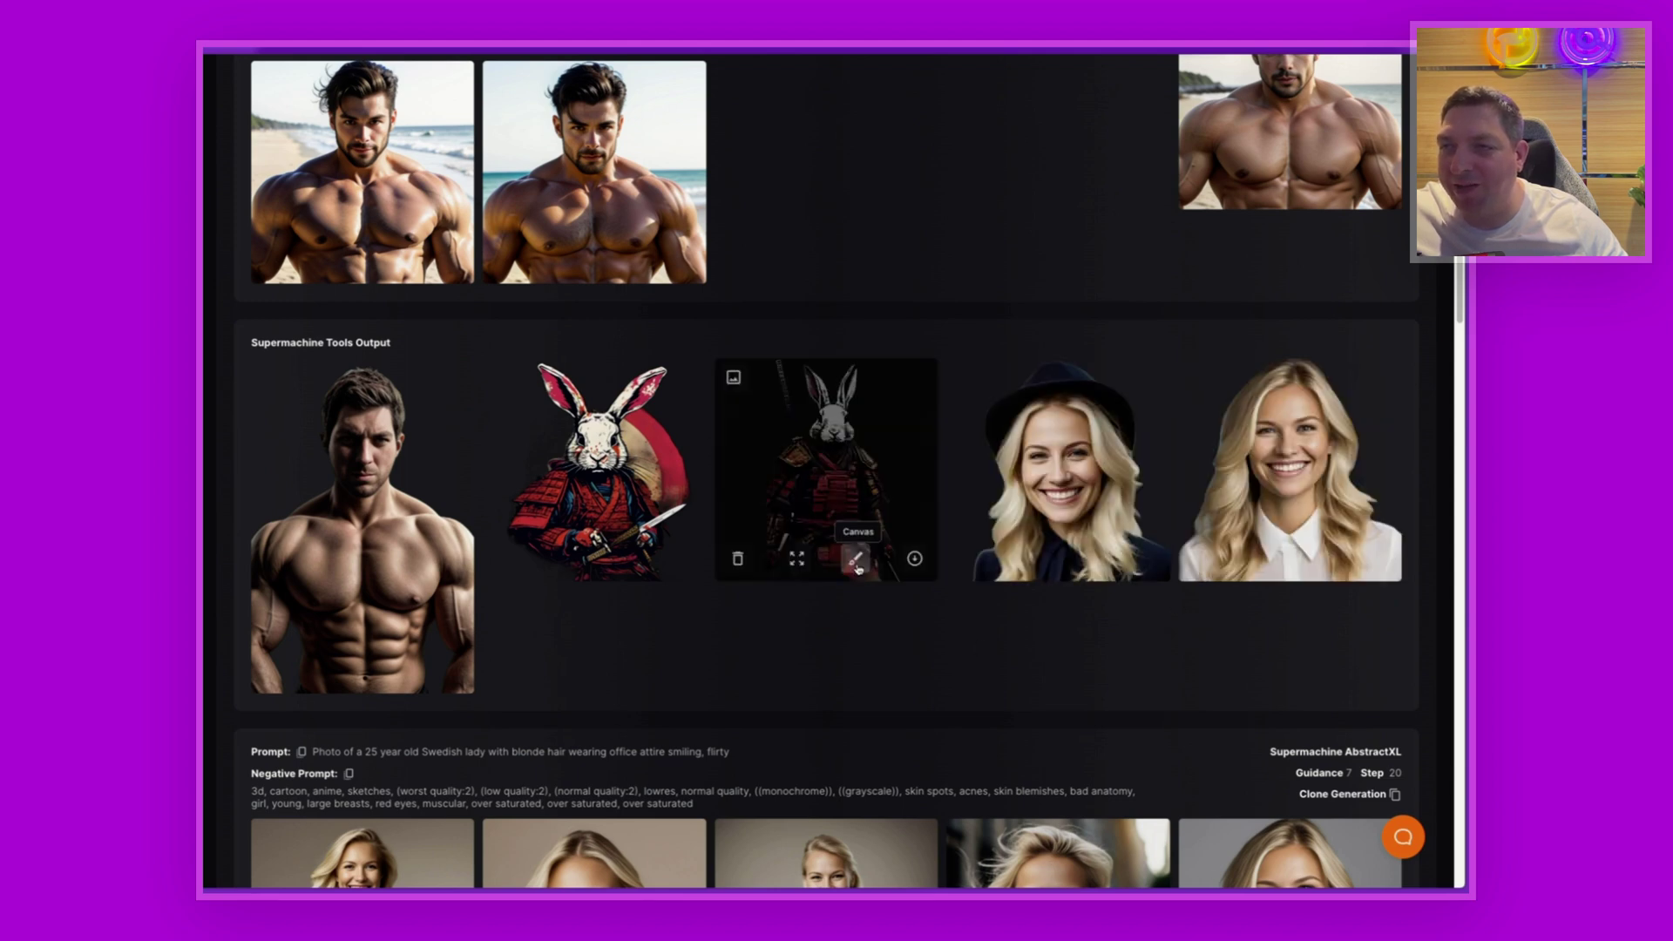
pyautogui.click(856, 565)
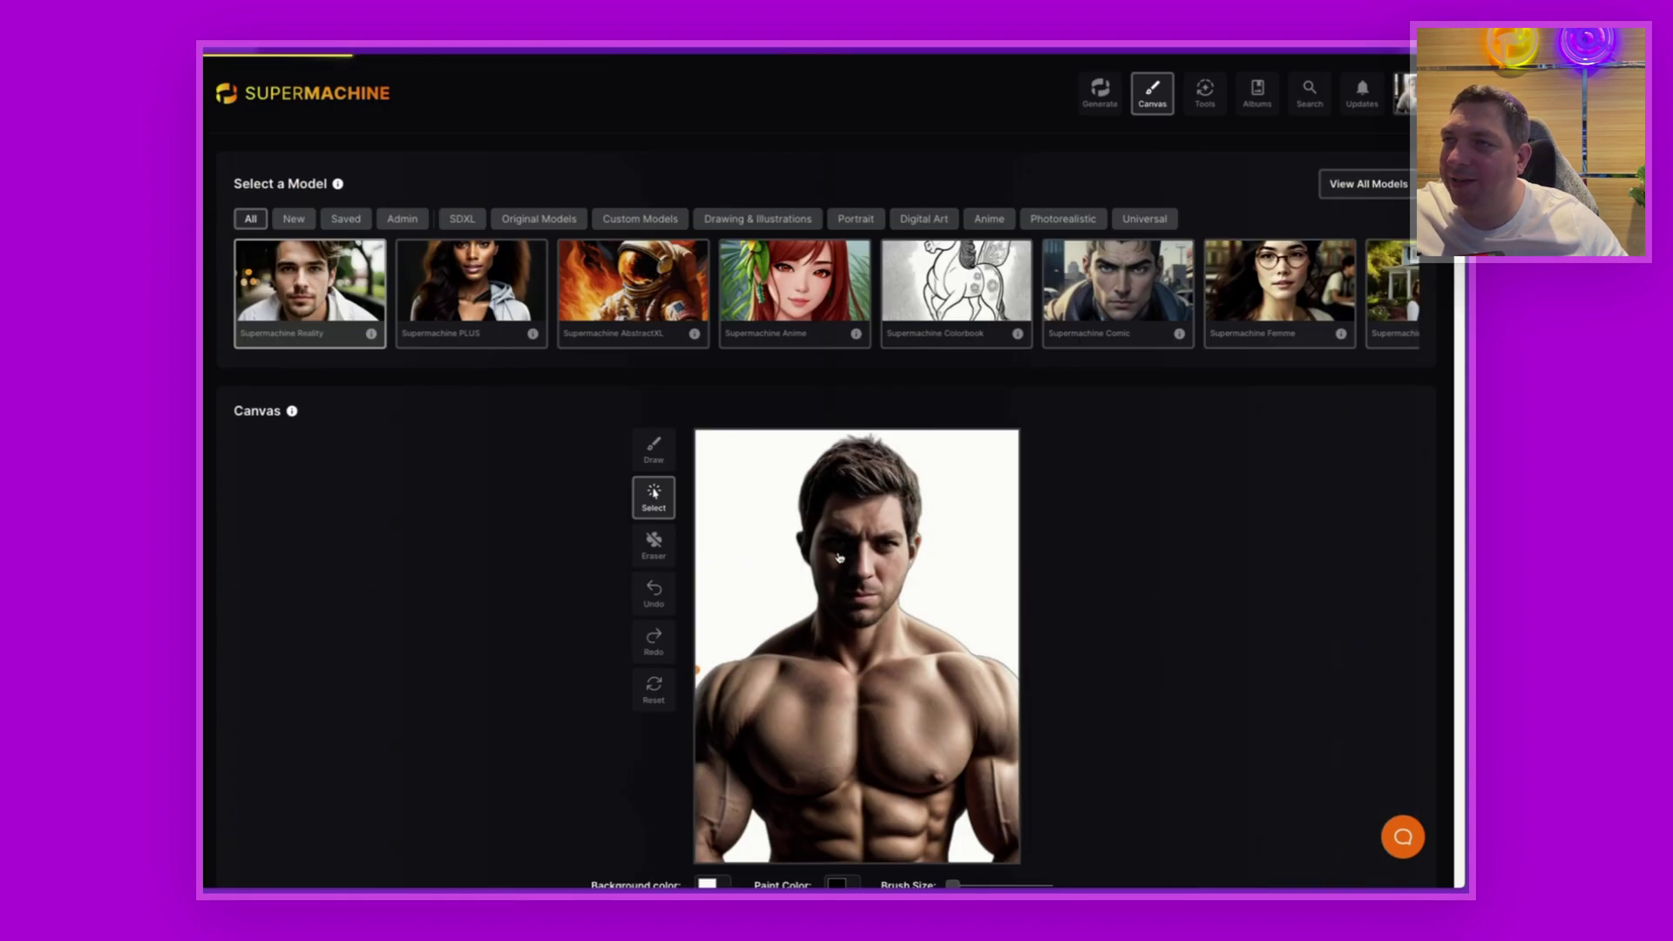
pyautogui.scroll(-5, 839, 557)
pyautogui.scroll(-3, 839, 558)
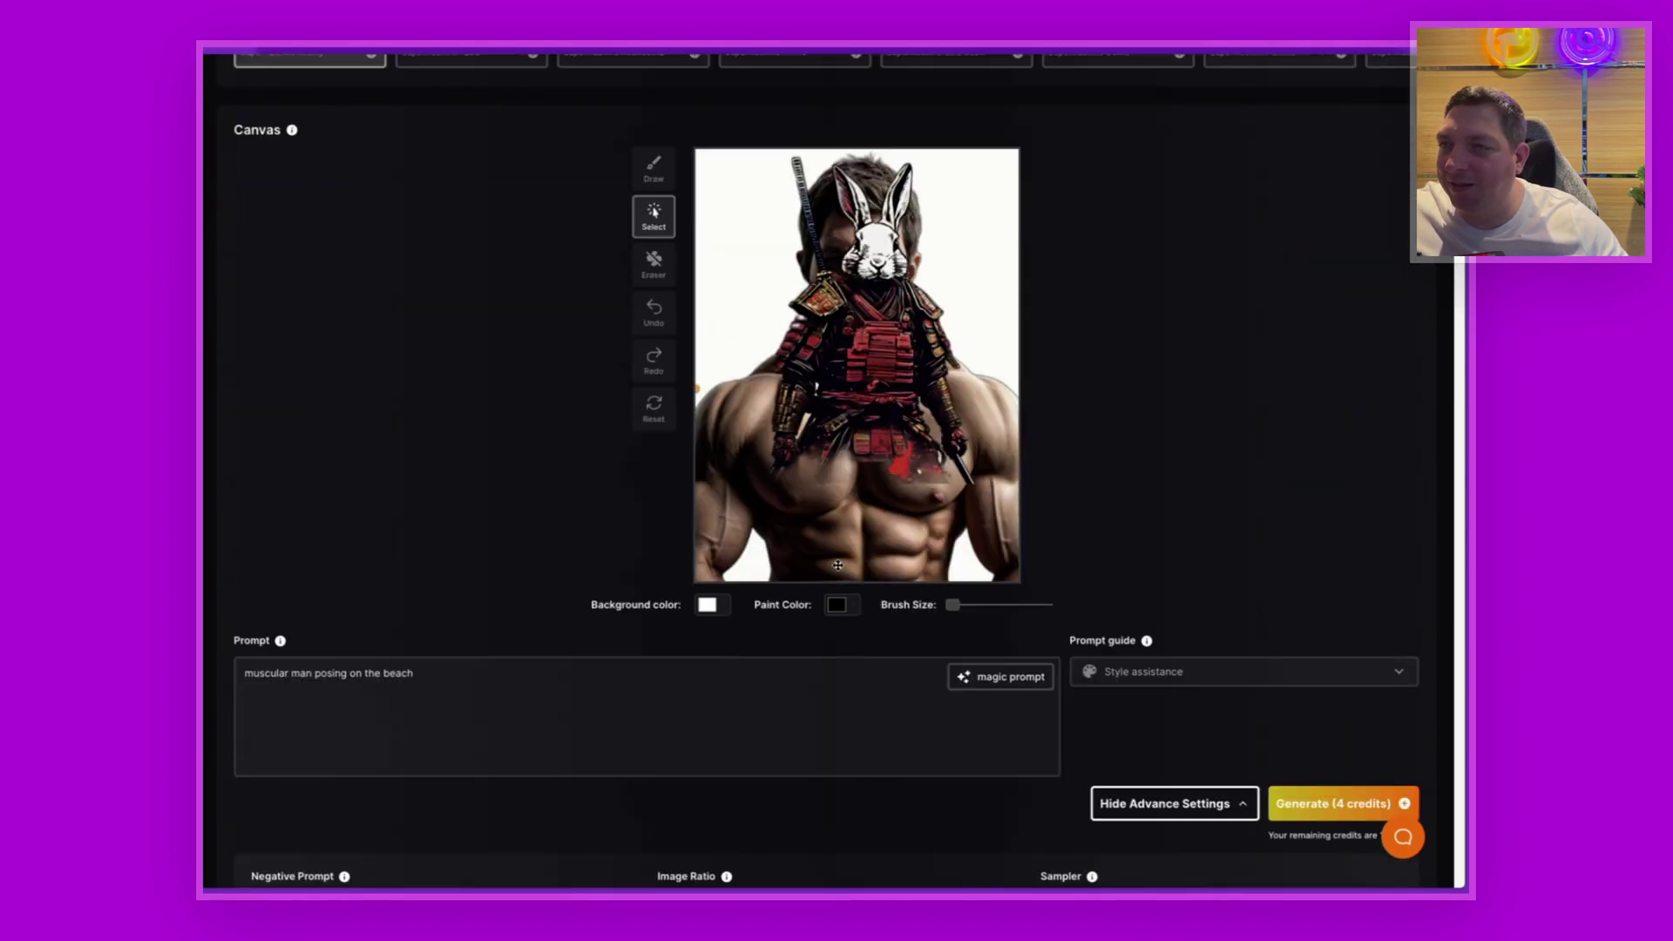
pyautogui.moveTo(864, 335); pyautogui.dragTo(870, 412)
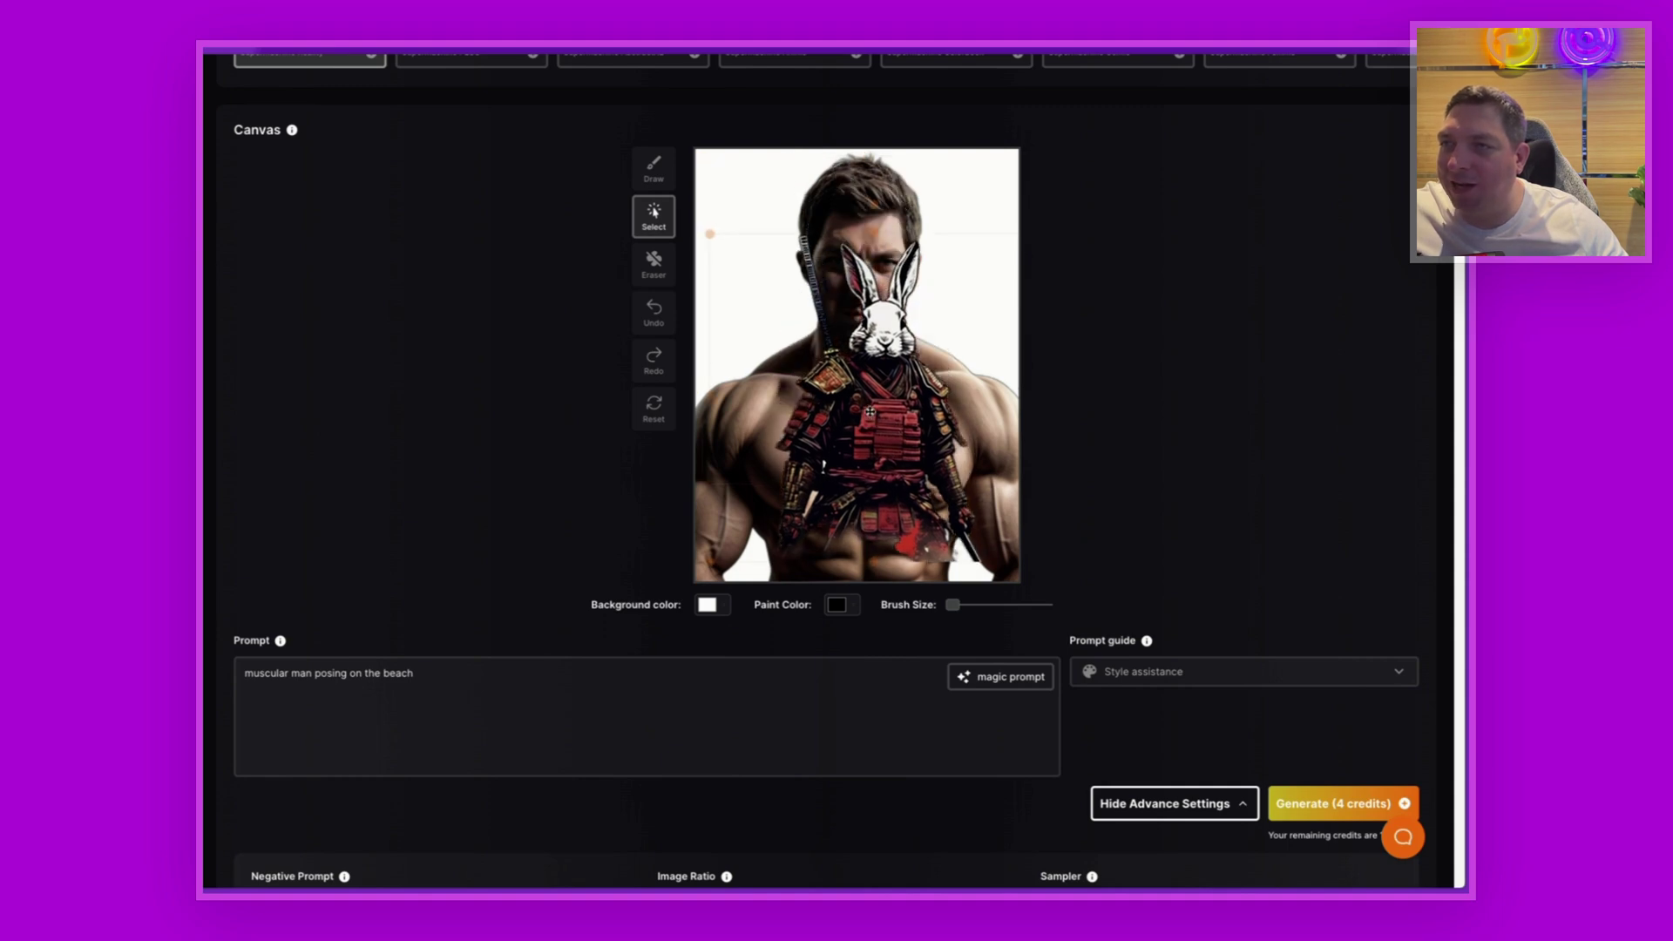
pyautogui.press('Delete')
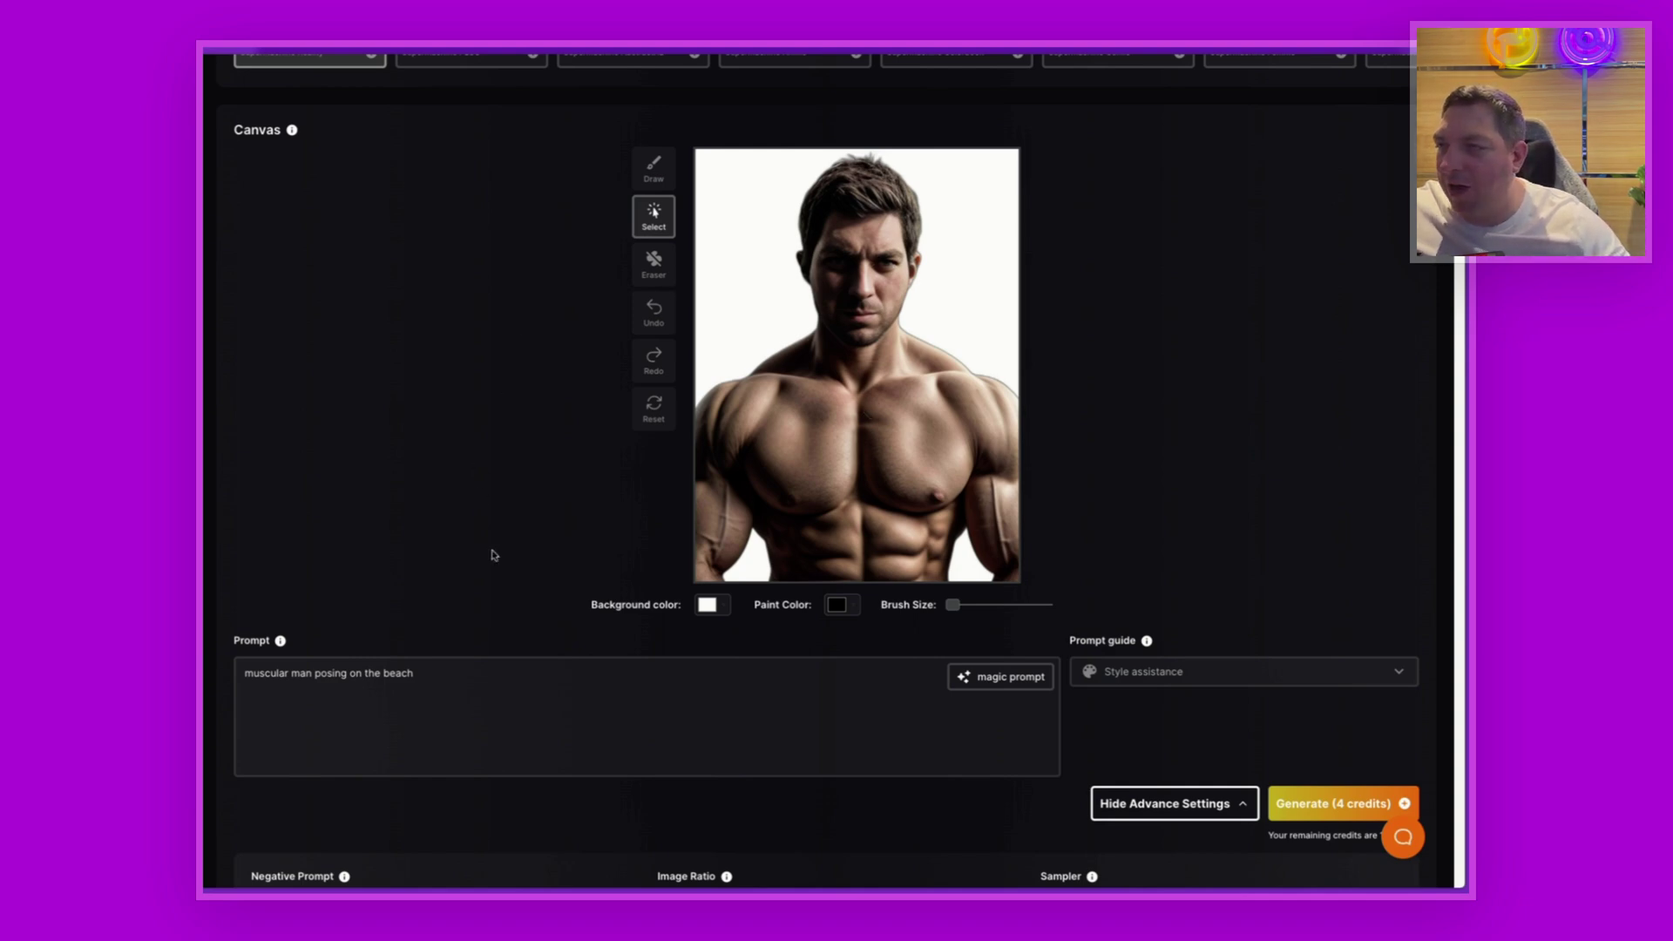
# - Confirm 4 image outputs in advanced settings and generate from the canvas and beach prompt
pyautogui.scroll(-1, 491, 555)
pyautogui.scroll(-3, 349, 697)
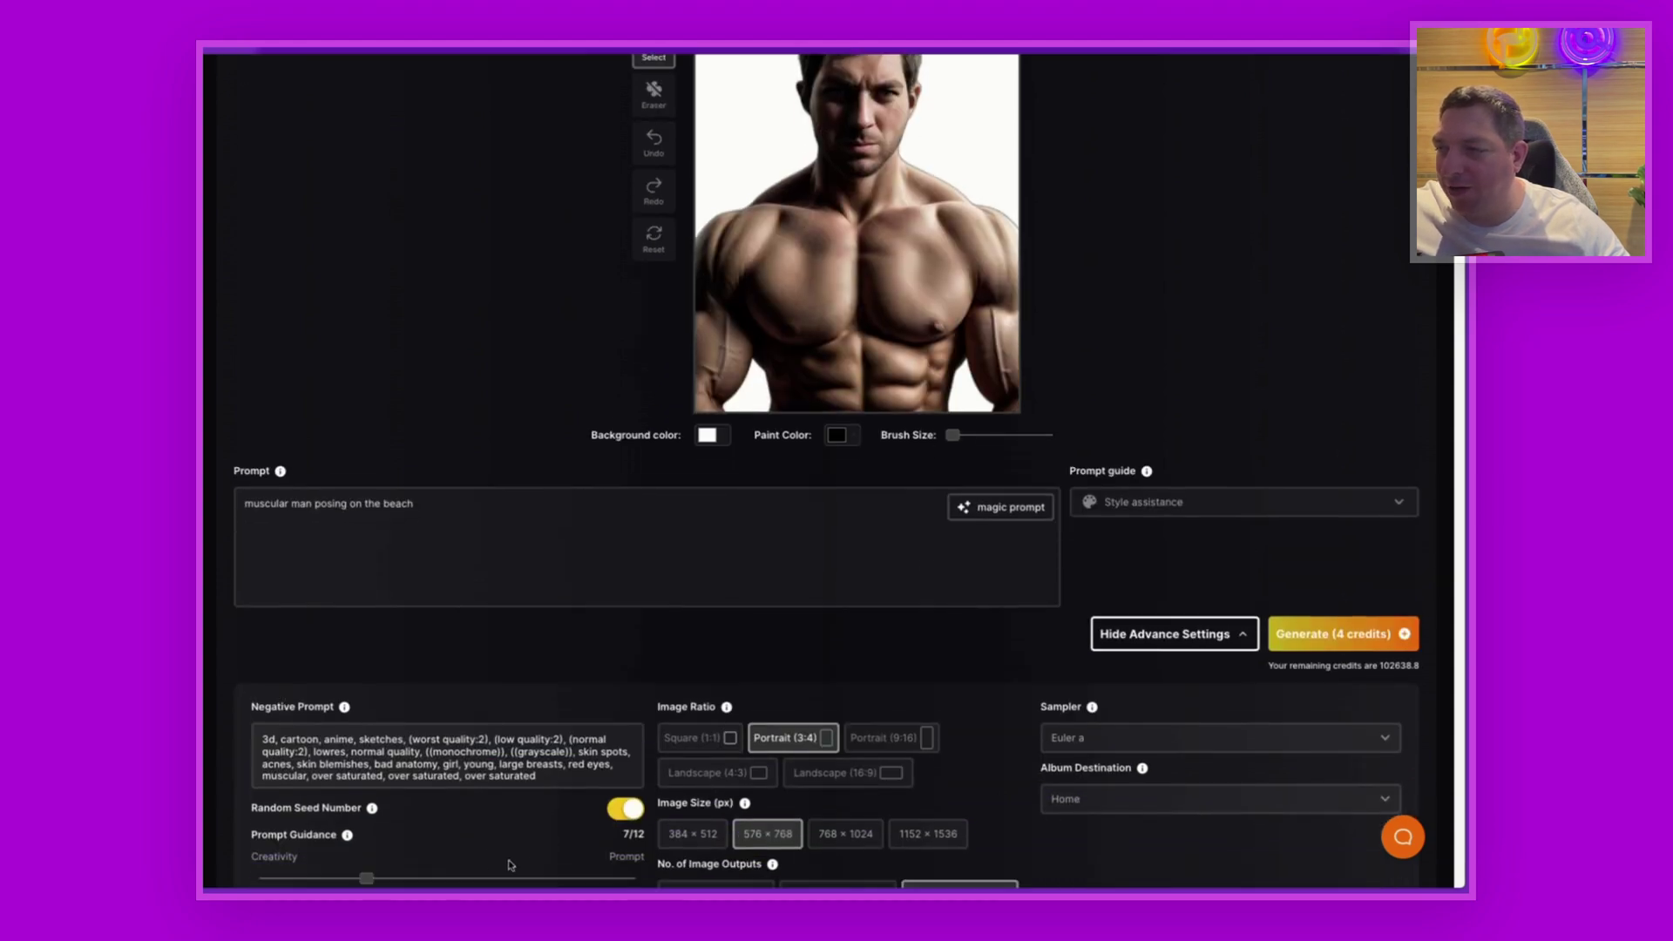
pyautogui.scroll(-1, 784, 806)
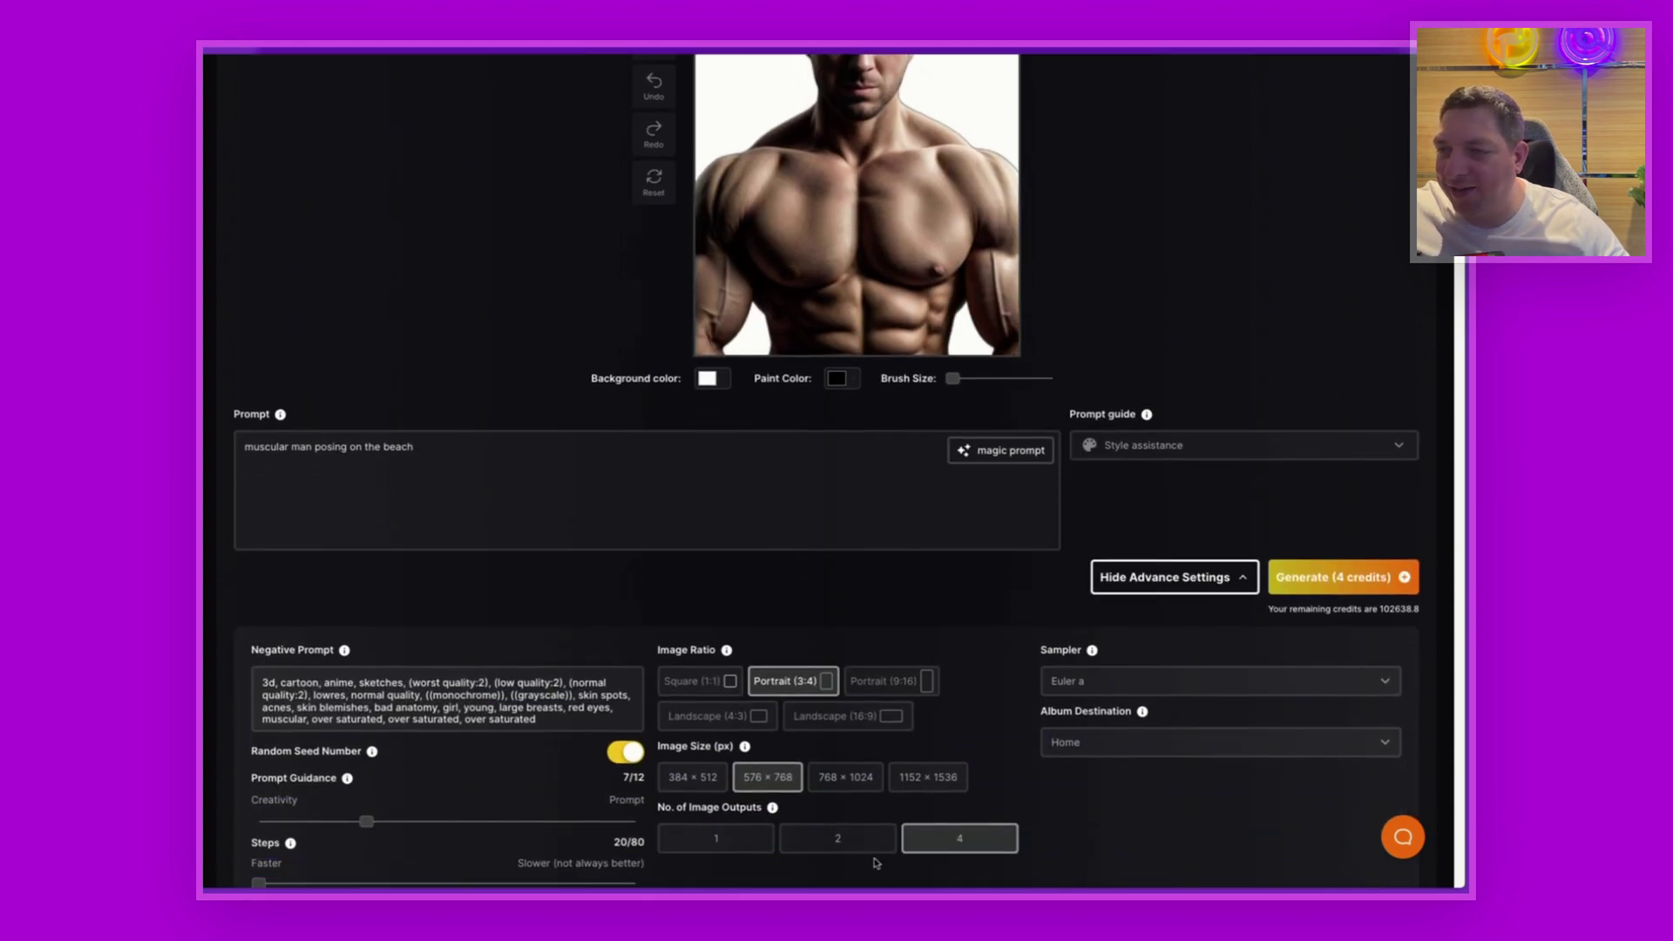
pyautogui.click(1310, 575)
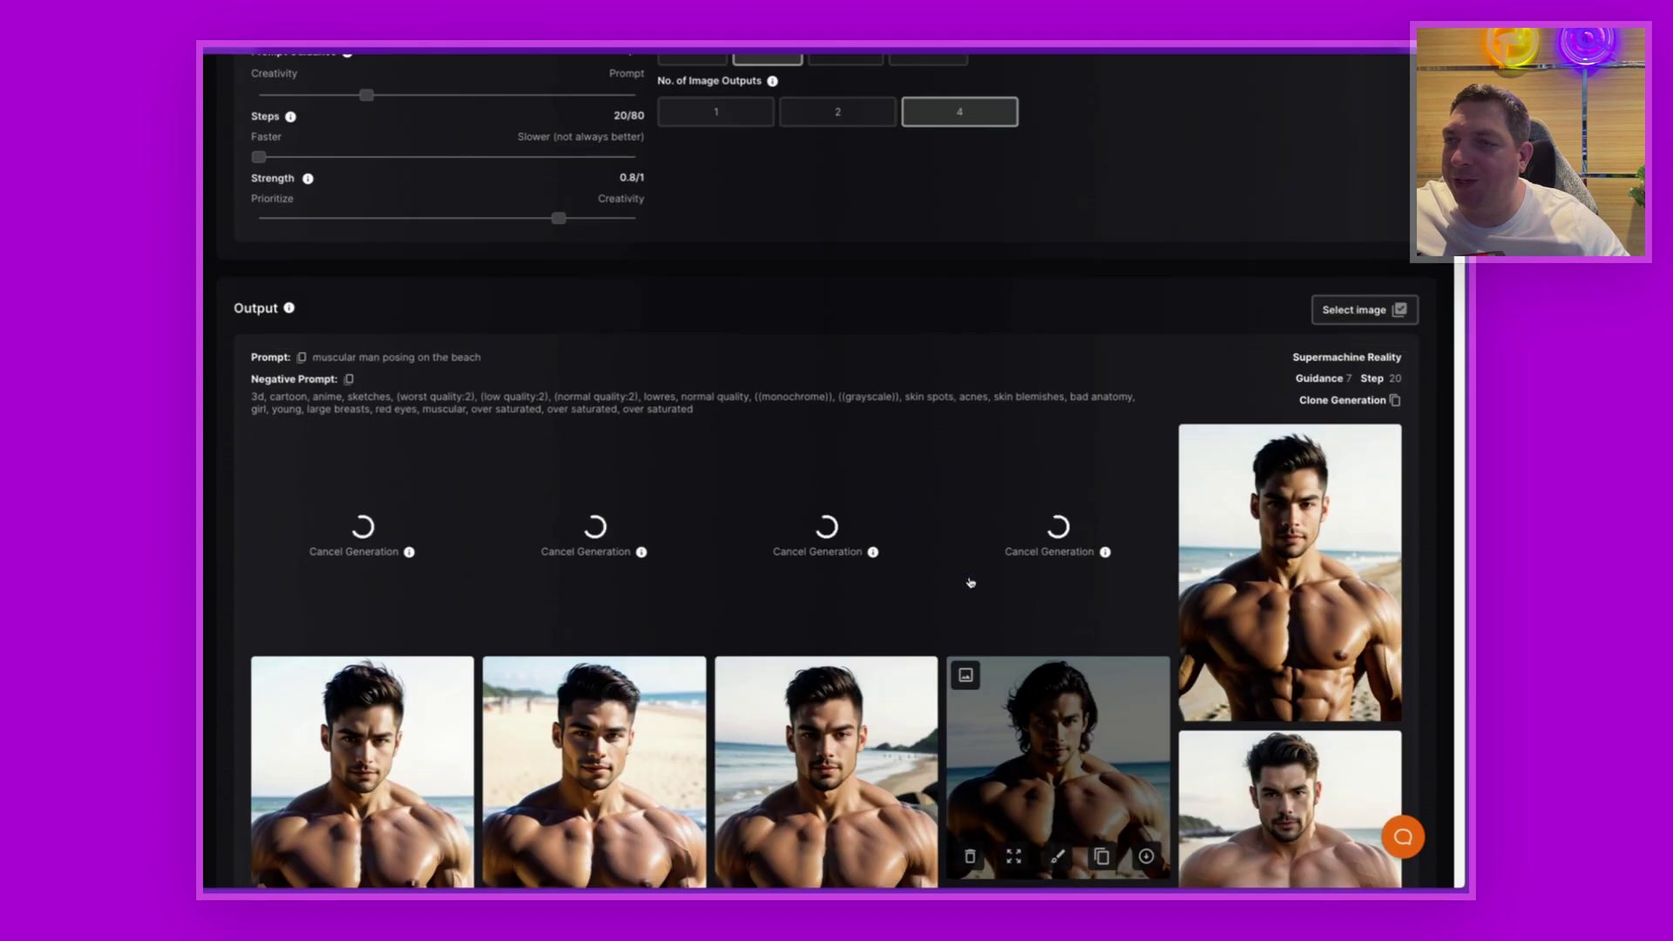
# - Scroll through the Output grid while the four new muscular-man beach images finish generating
pyautogui.scroll(-3, 970, 582)
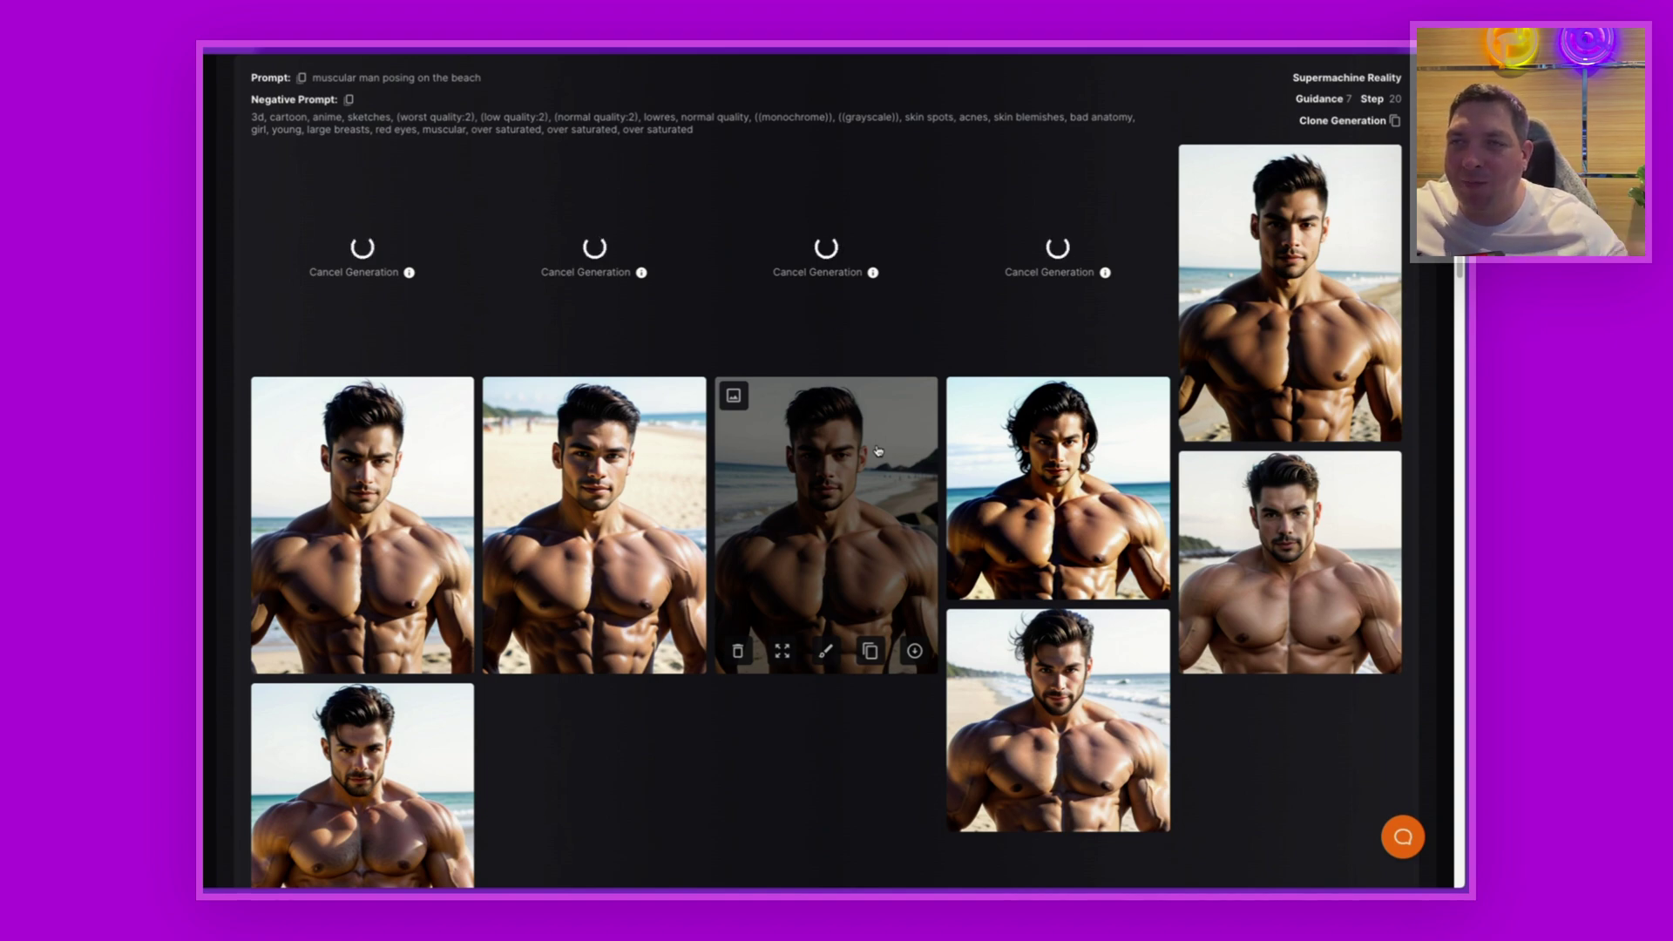
pyautogui.scroll(6, 865, 586)
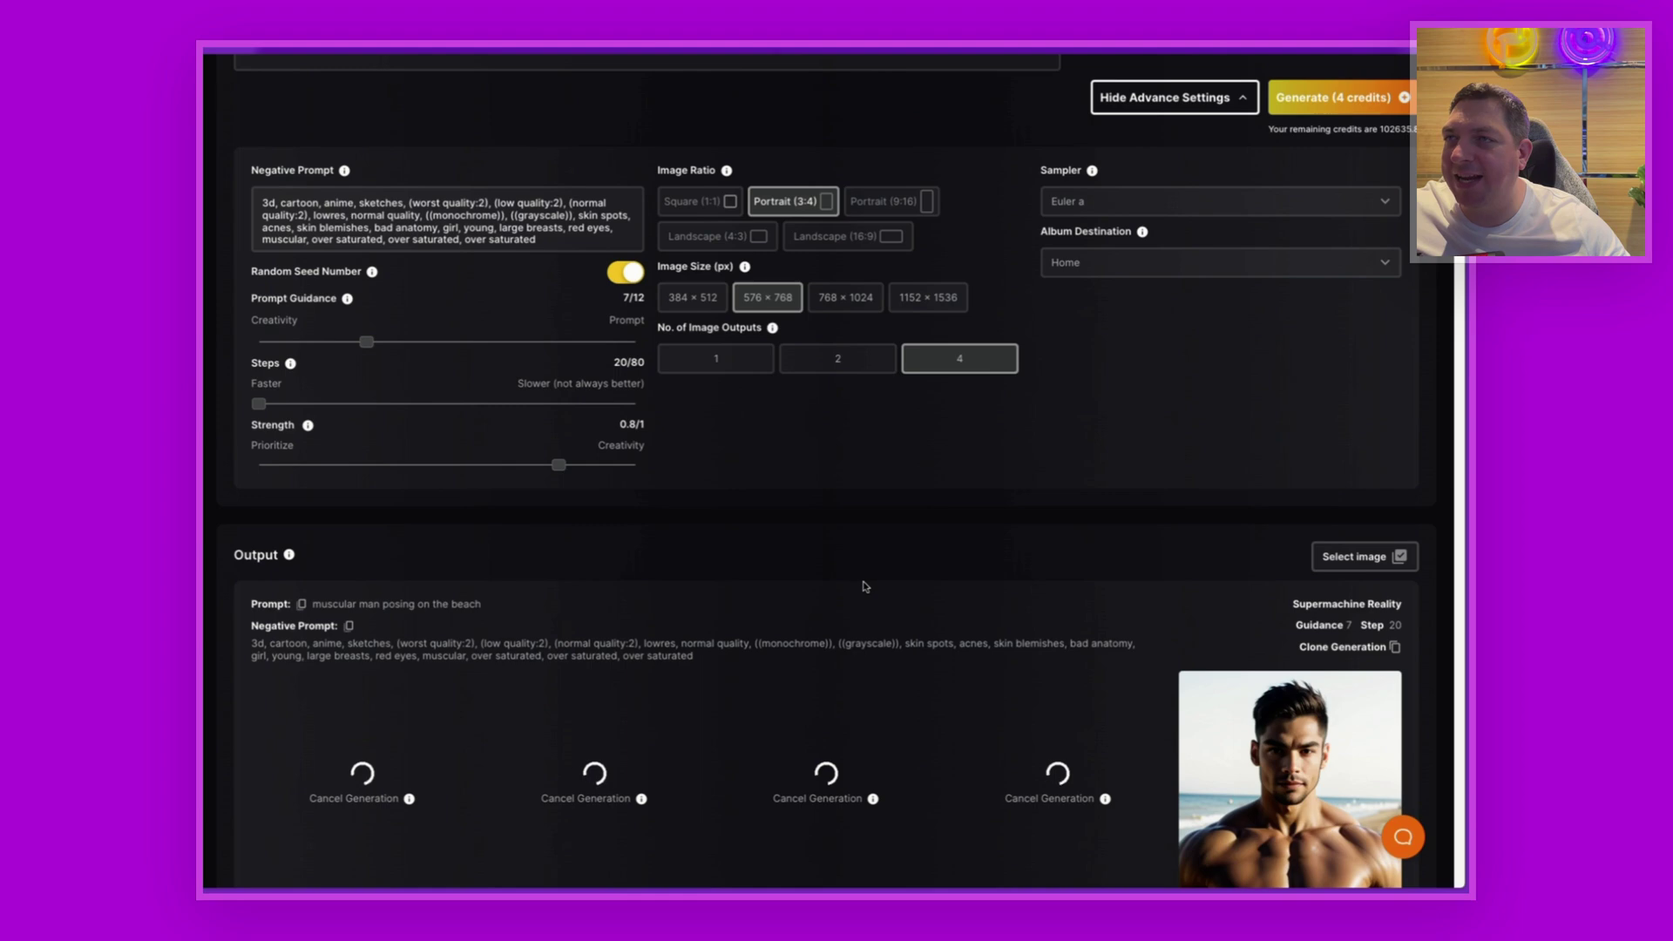
pyautogui.scroll(5, 865, 587)
pyautogui.scroll(-5, 806, 450)
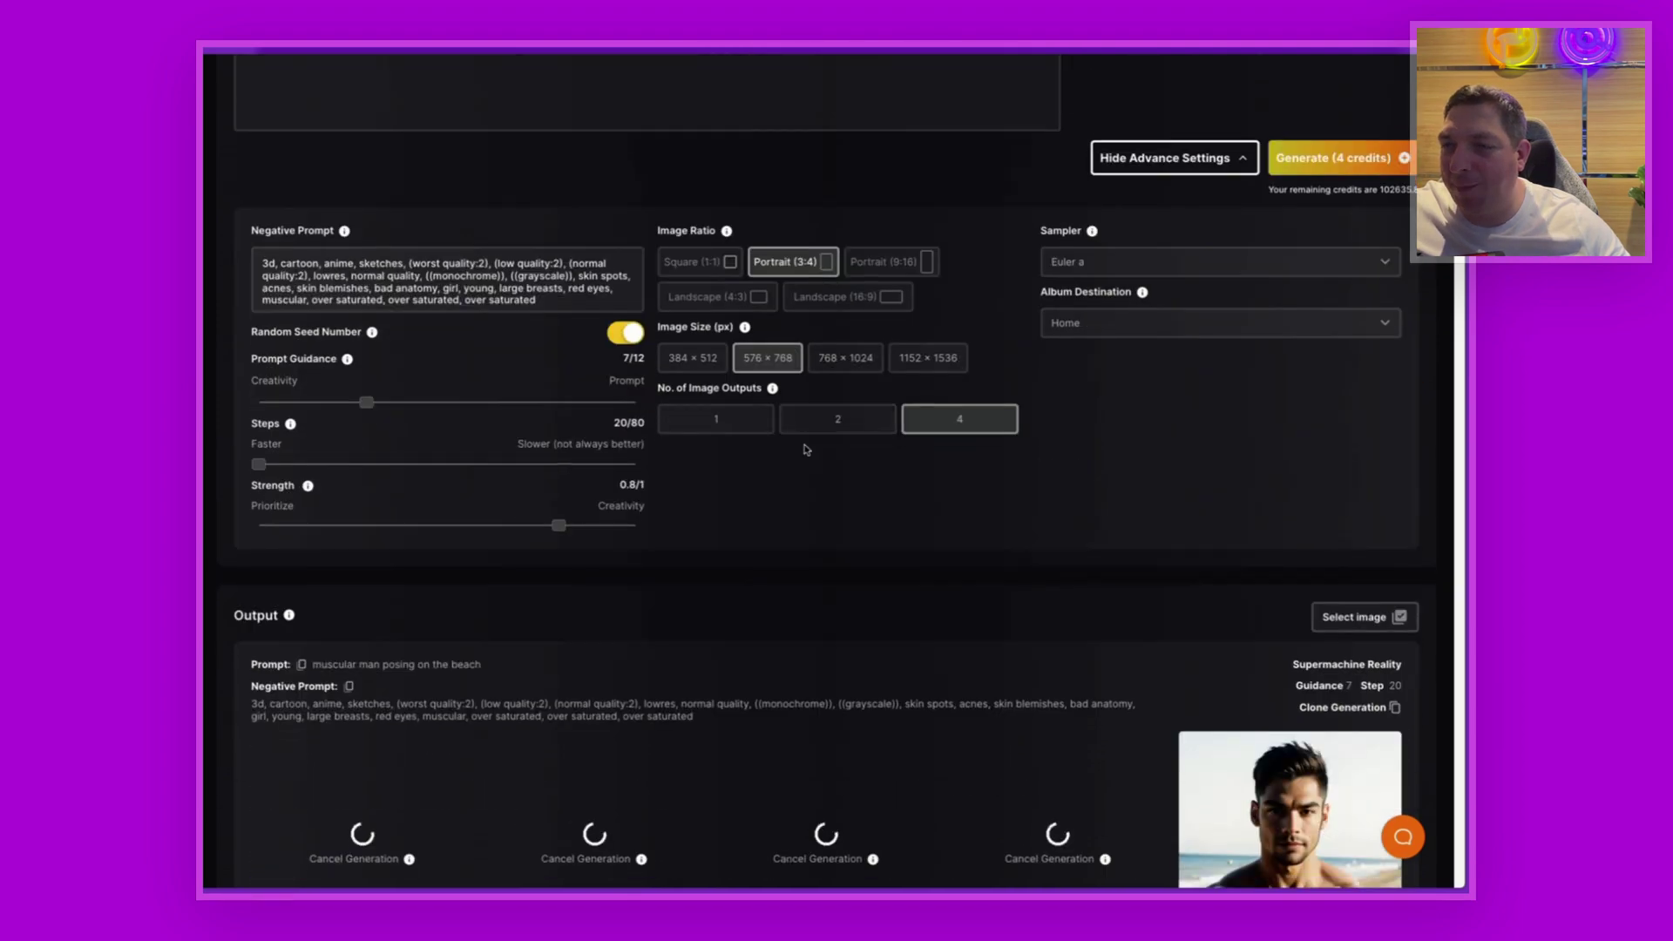
pyautogui.scroll(-6, 806, 449)
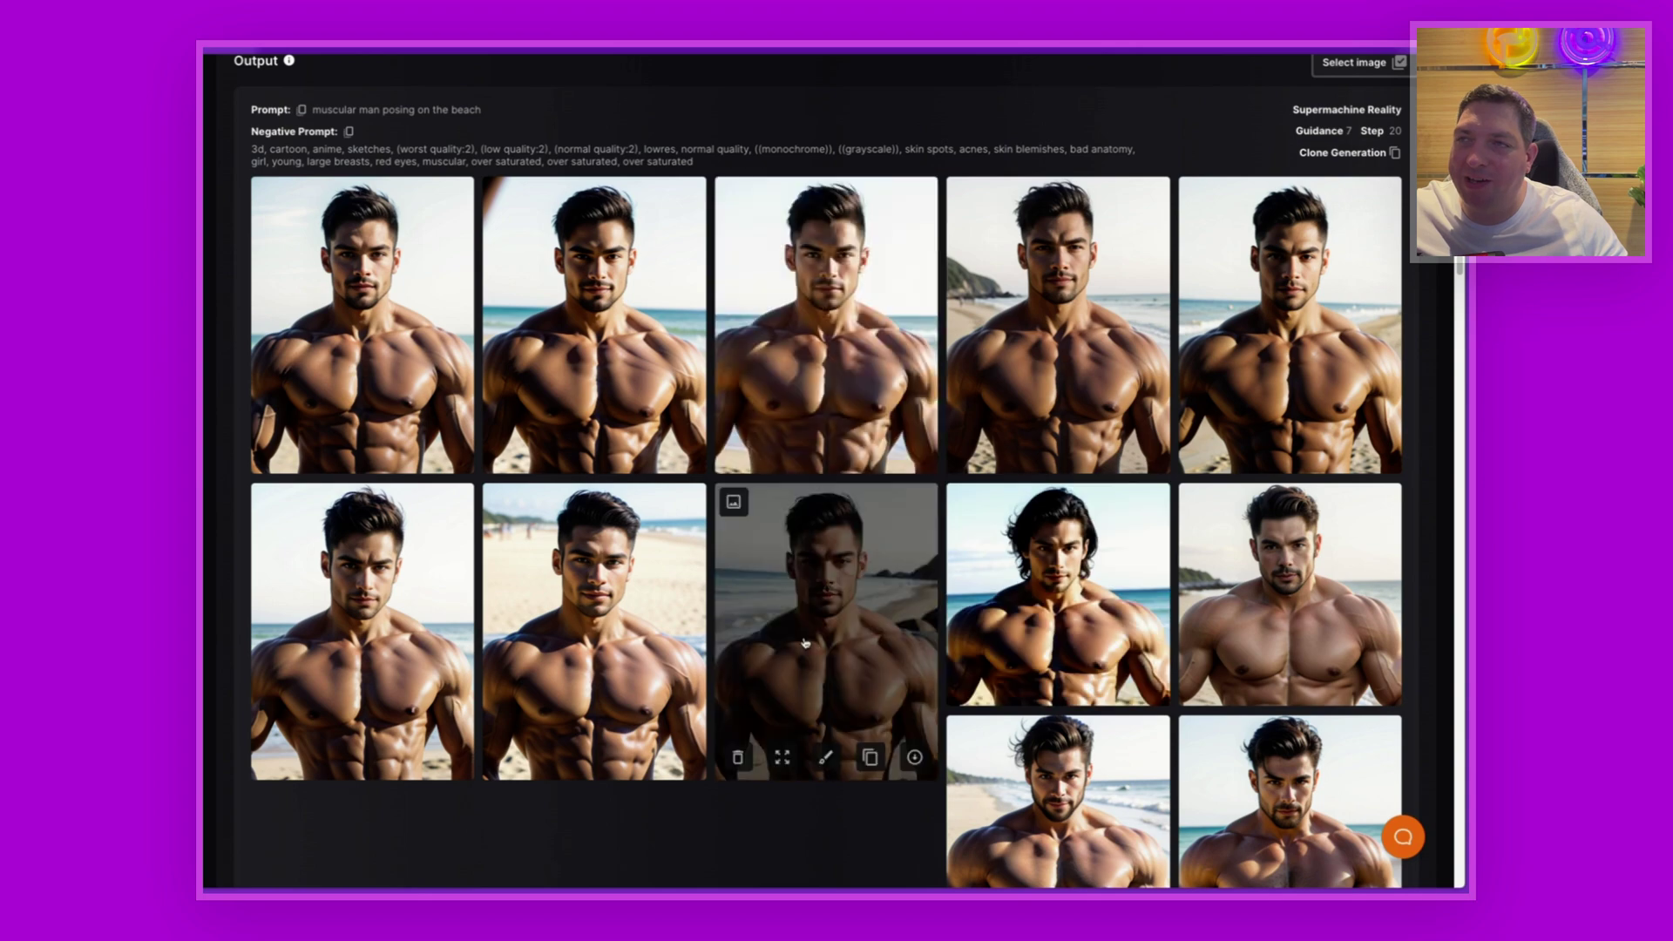
# - Upscale one of the generated muscular-man beach images from the Output grid
pyautogui.scroll(15, 960, 568)
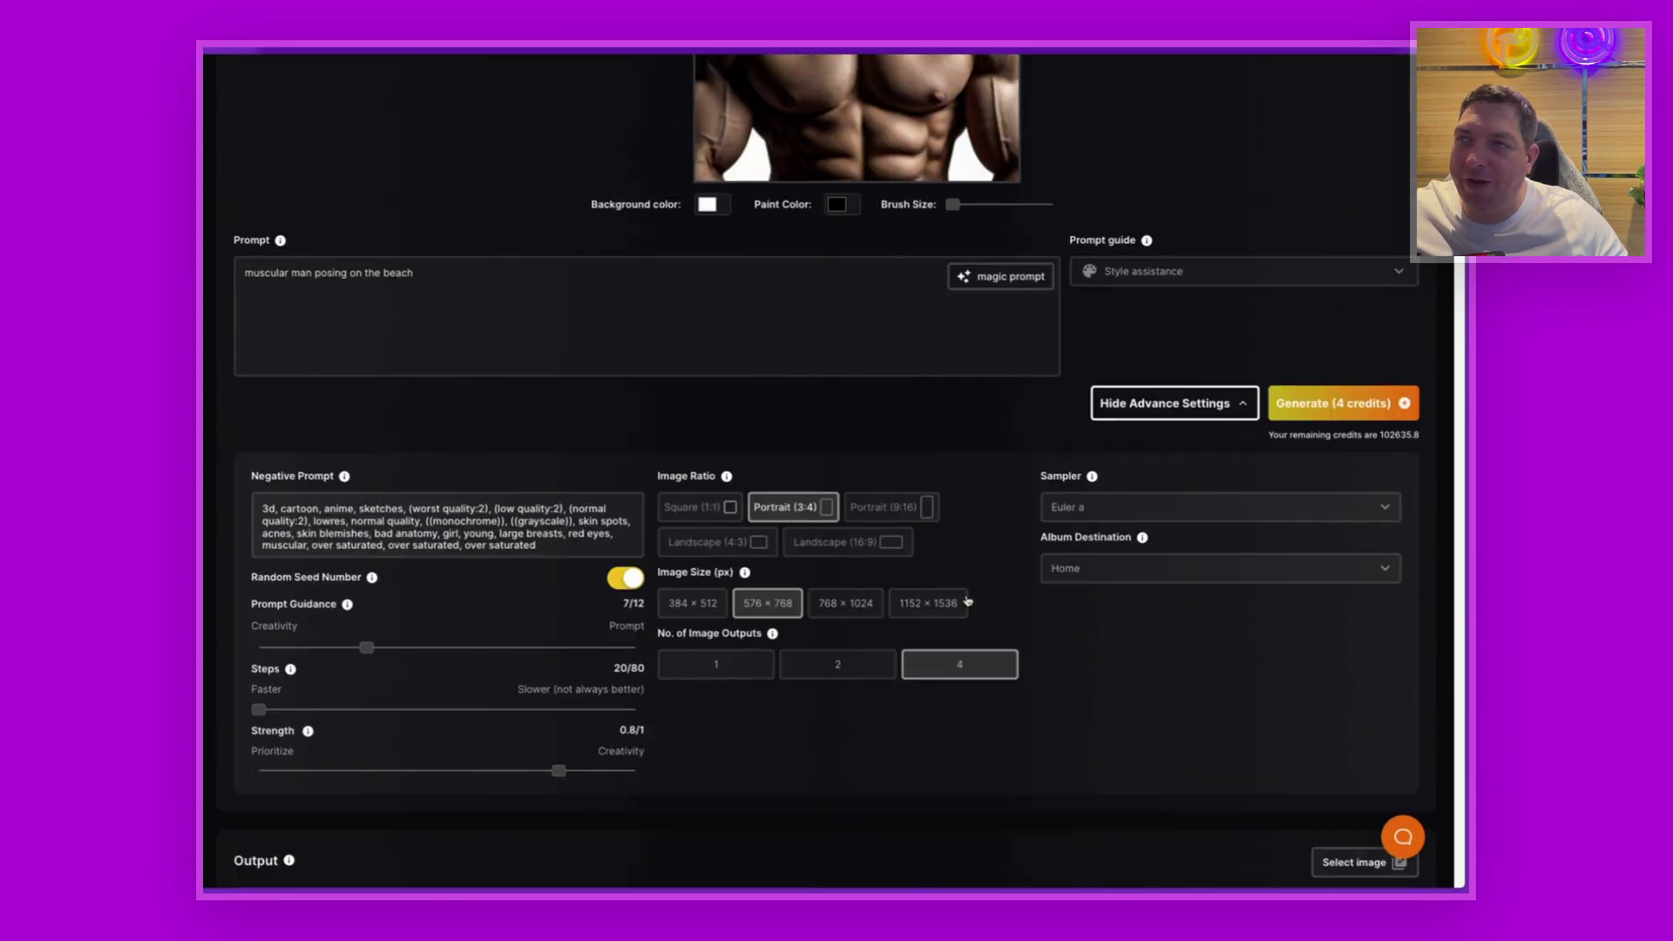
pyautogui.scroll(2, 972, 619)
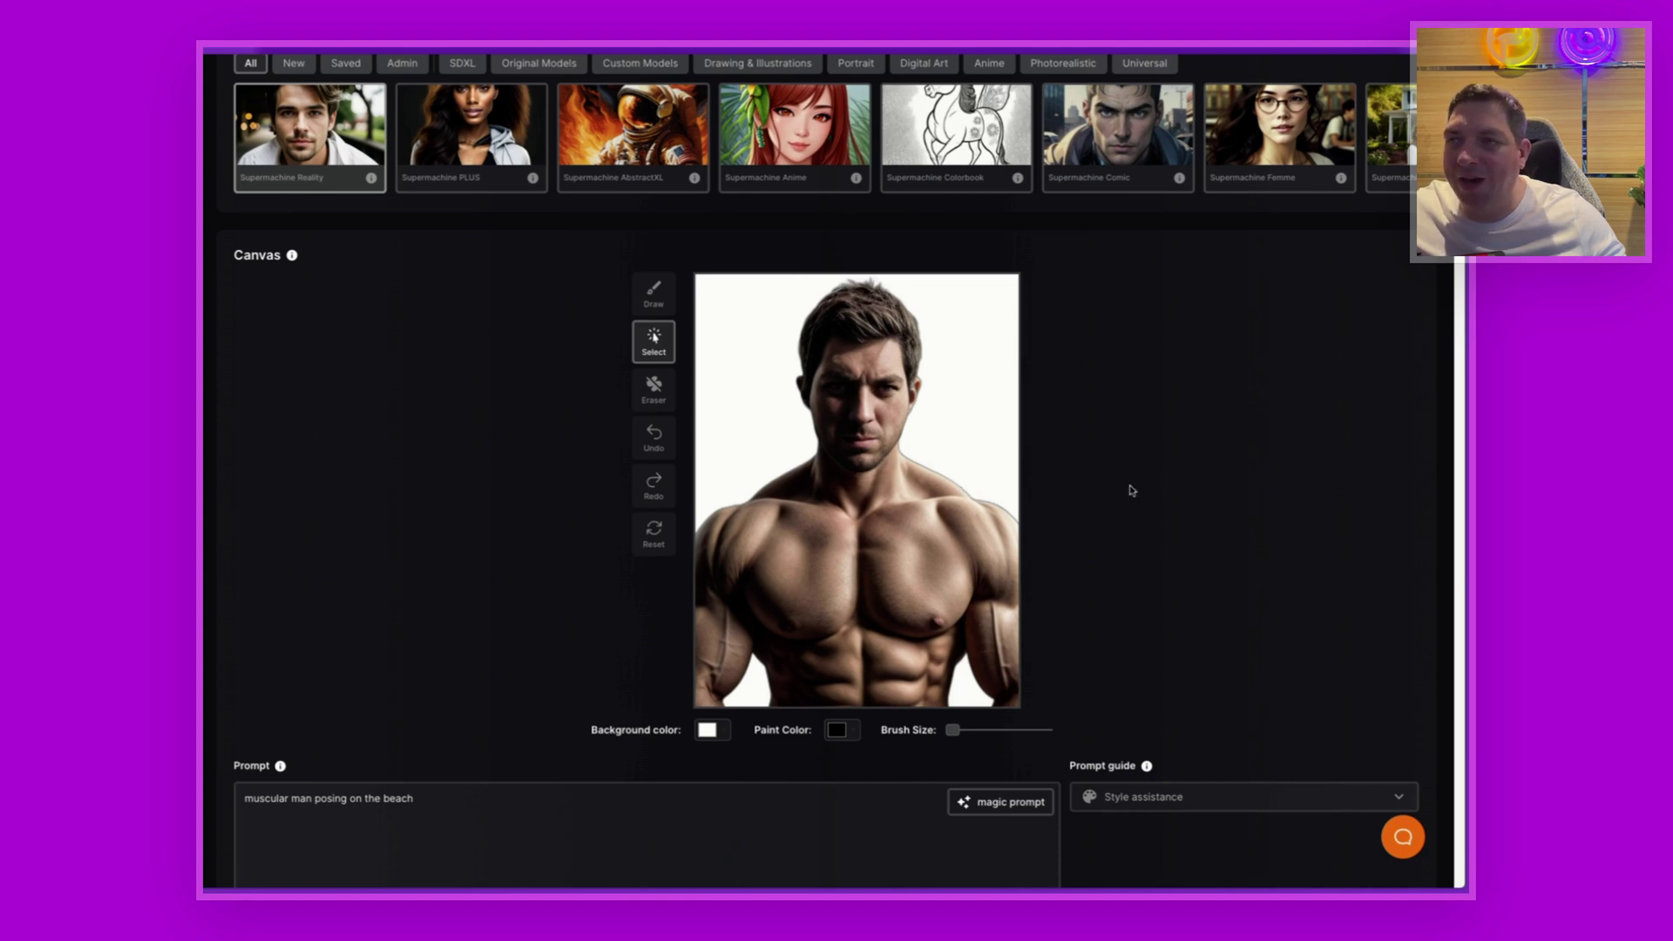
pyautogui.scroll(-15, 1132, 491)
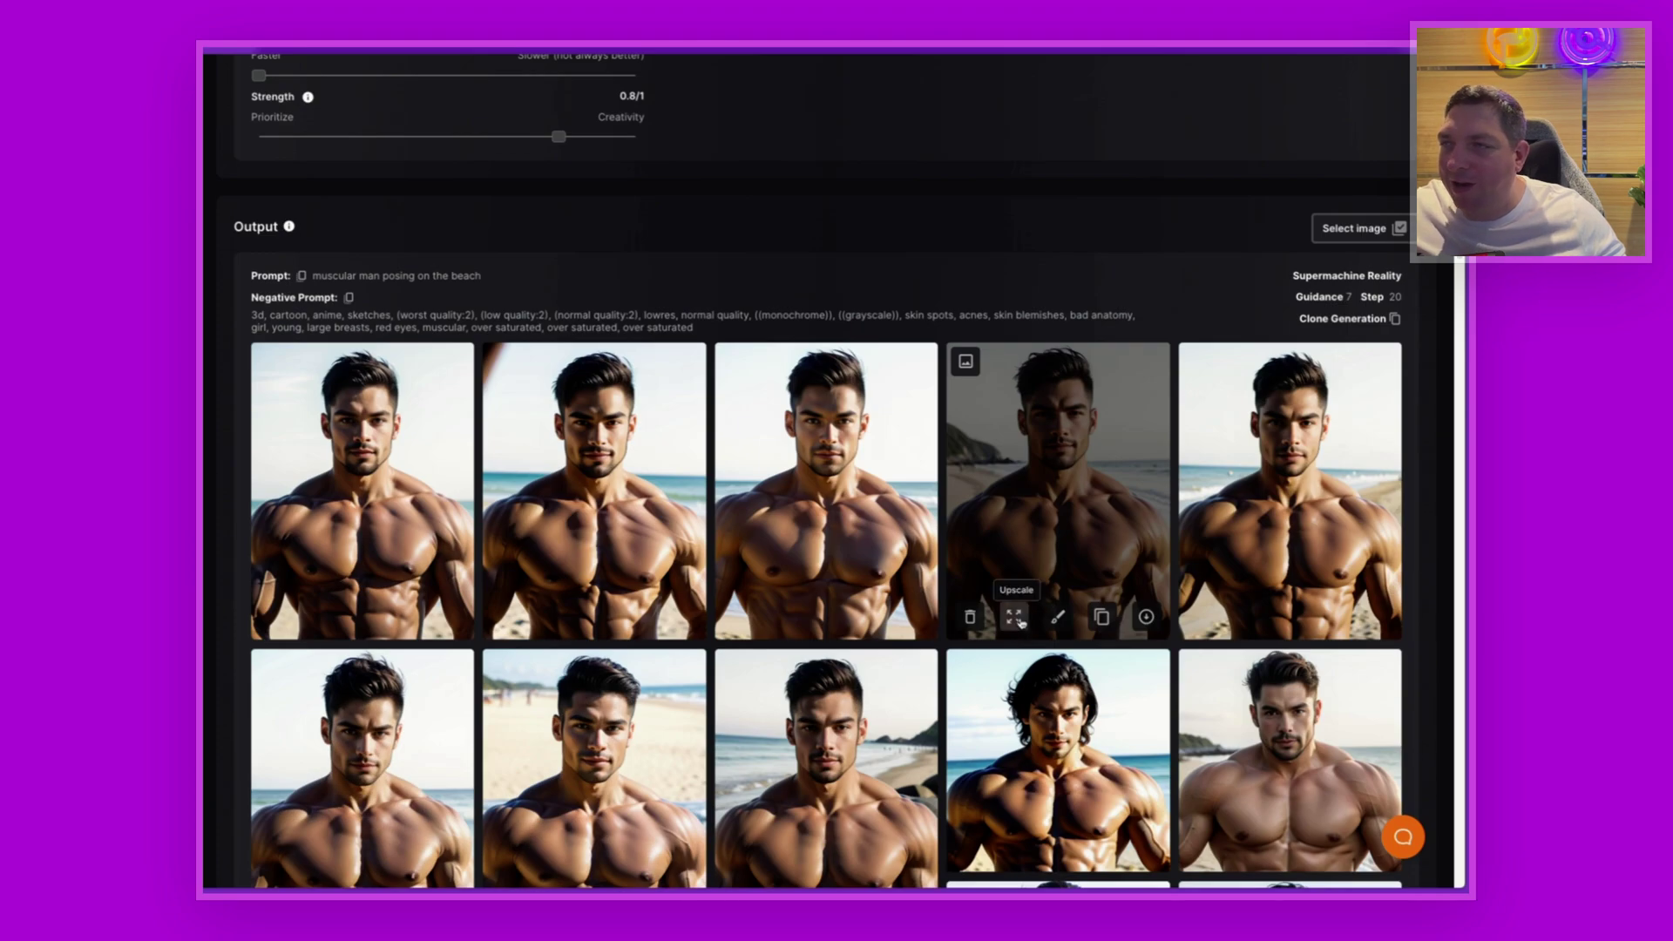
pyautogui.click(1016, 617)
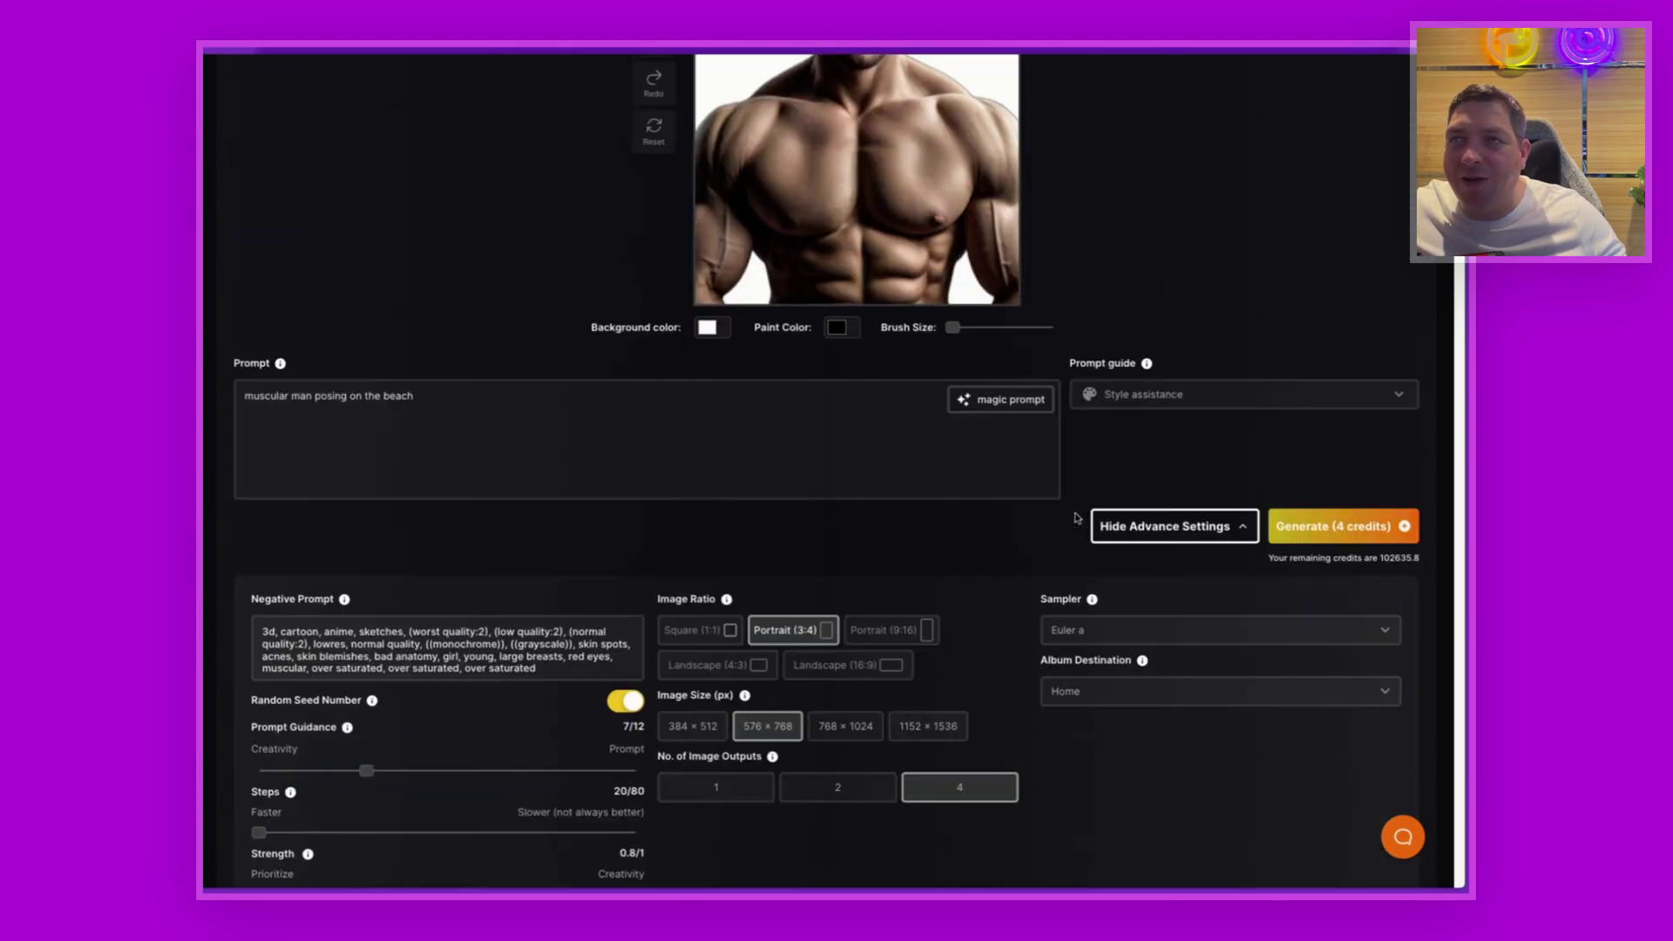